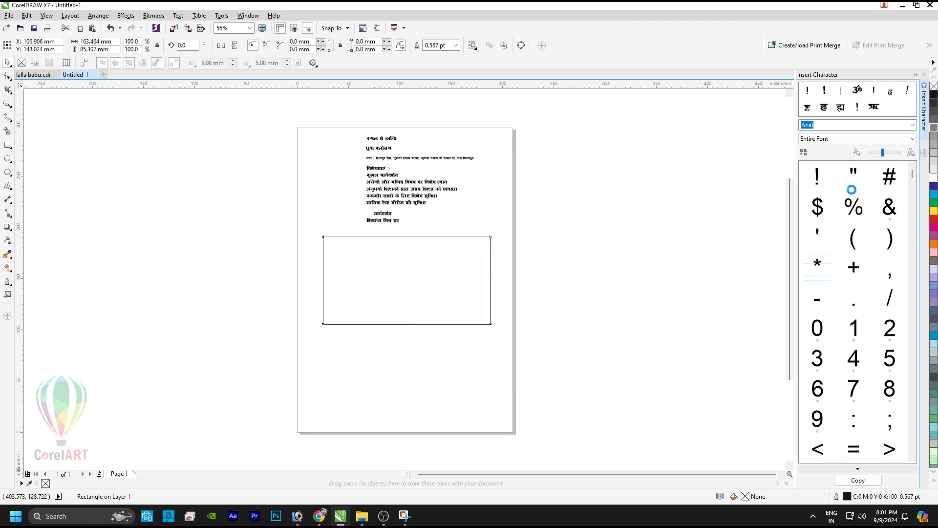
Step: Switch the document's measurement units to inches
key(shift+F2)
click(184, 92)
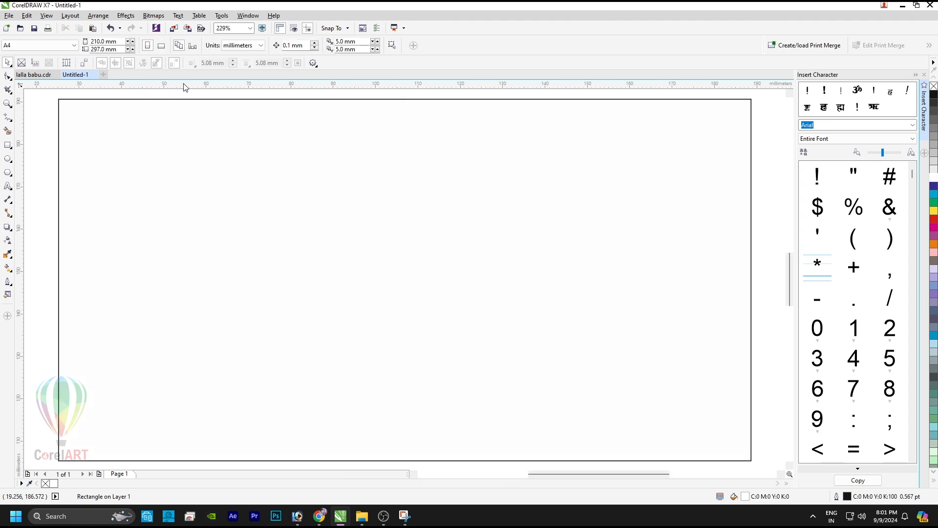
click(243, 45)
click(239, 55)
Step: Resize the banner rectangle to 6.0 by 3.0 inches
click(170, 146)
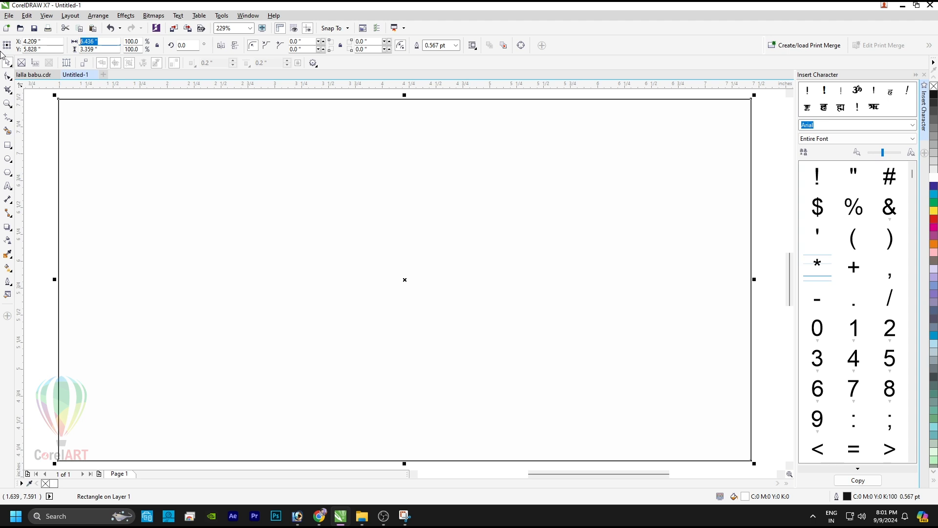
text(6)
key(Tab)
text(3)
key(Return)
key(F4)
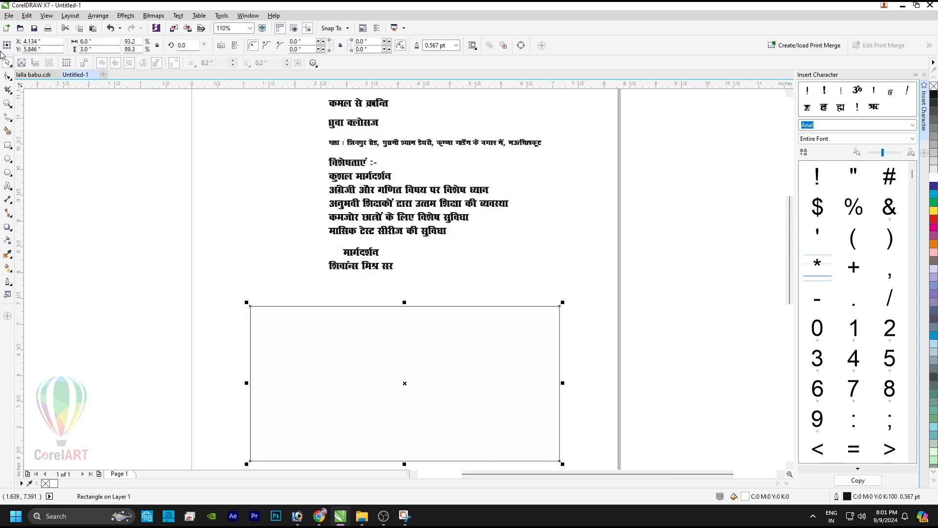
Step: Move the title line धुवा क्लोसज down into the banner rectangle
click(294, 168)
click(344, 103)
click(357, 123)
drag(361, 125, 548, 399)
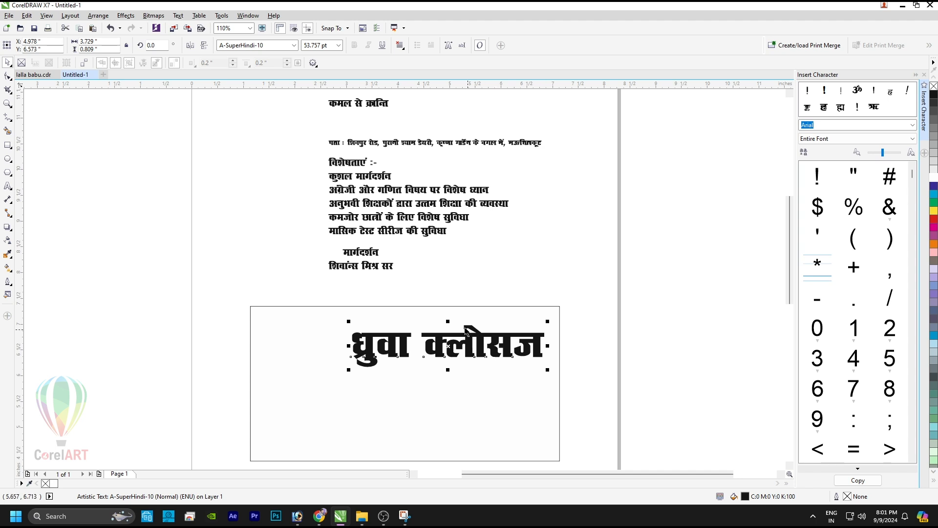
Step: Stretch the title taller, cut क्लोसज out of it, and enlarge धुवा to about 88 pt
click(369, 103)
click(450, 339)
click(446, 334)
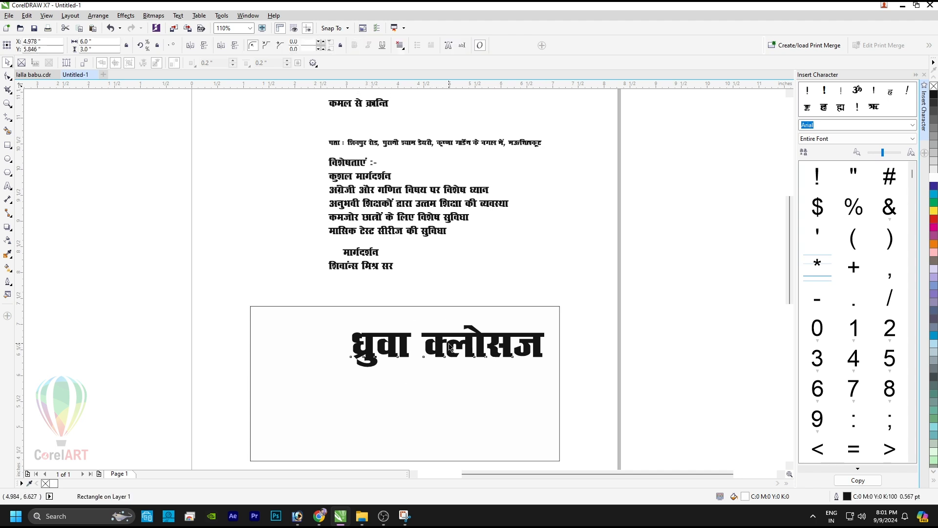
drag(448, 321, 618, 329)
key(F8)
key(Delete)
key(ctrl+space)
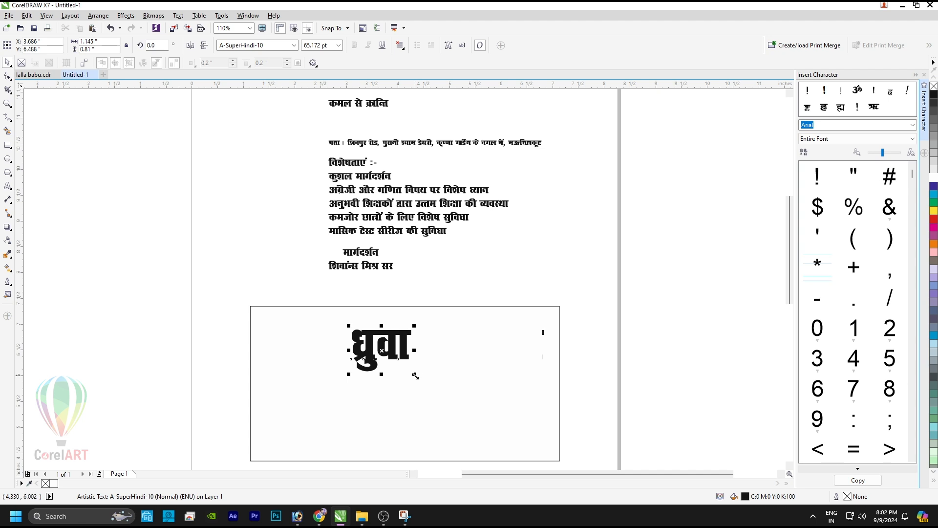
drag(415, 375, 436, 390)
drag(425, 333, 426, 329)
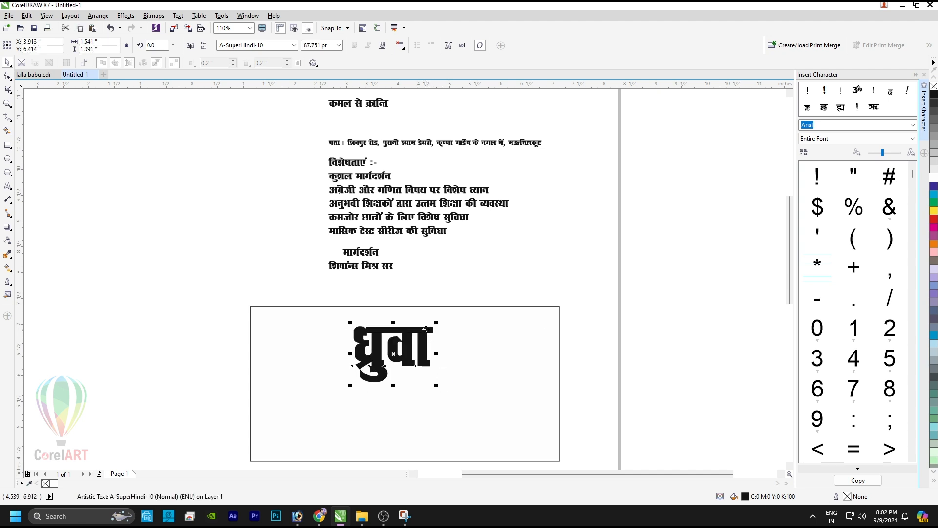
Step: Paste क्लोसज as separate text beside धुवा and narrow both words together
click(462, 278)
key(ctrl+v)
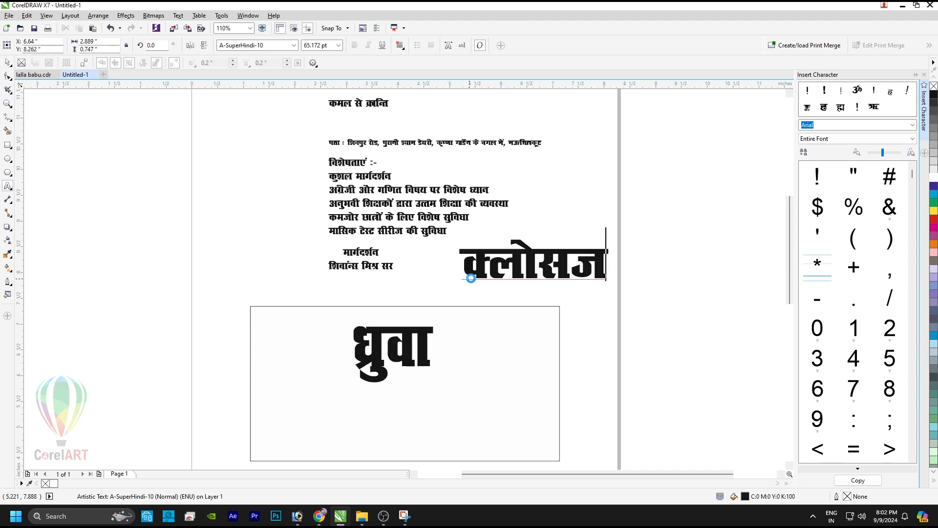
drag(520, 258, 494, 349)
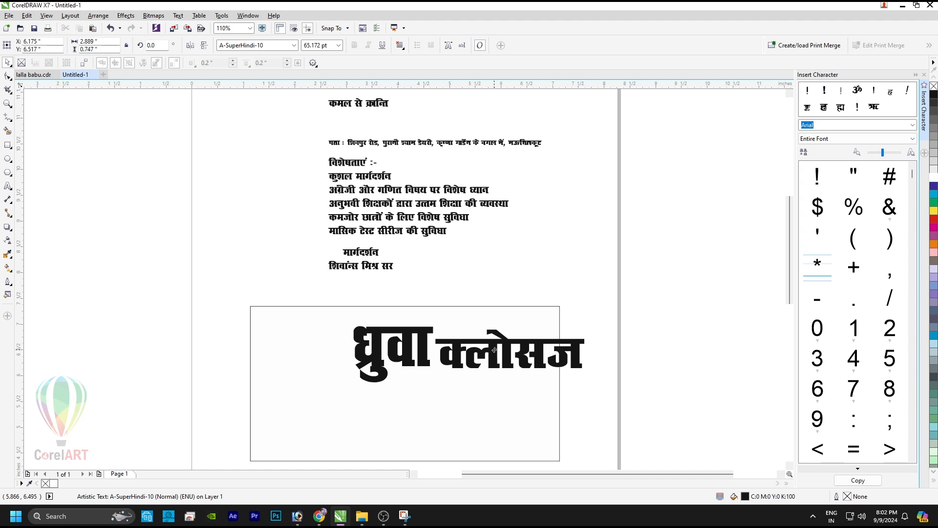
shift+click(421, 332)
drag(589, 356, 551, 354)
Step: Place the tagline कमल से क्रान्ति above क्लोसज, right-aligned and slightly enlarged
drag(369, 107, 532, 337)
scroll(532, 337, up, 5)
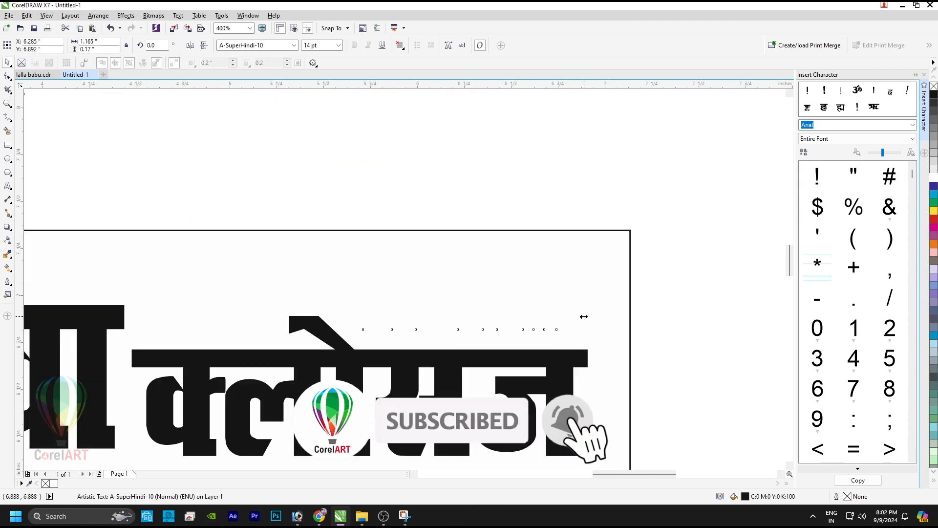
shift+click(573, 358)
key(r)
click(430, 317)
drag(375, 294, 354, 285)
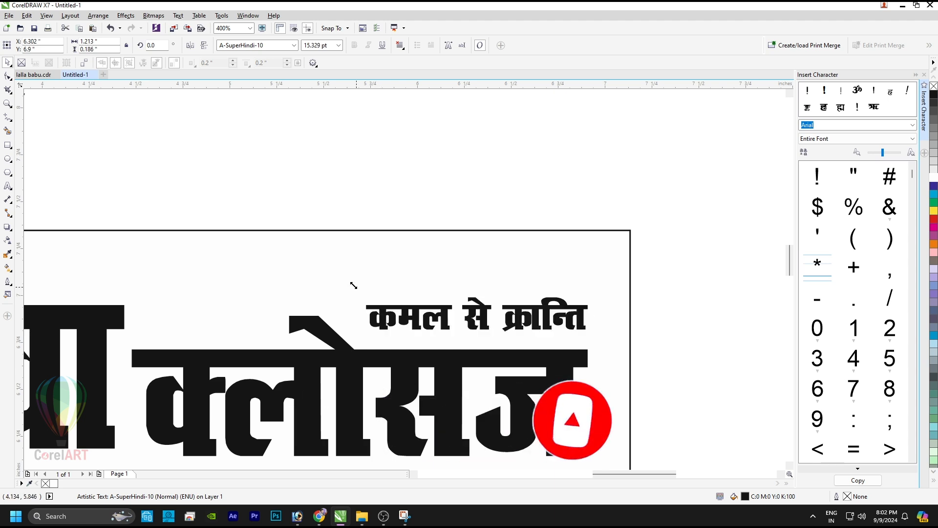
click(354, 285)
scroll(385, 256, down, 5)
Step: Move the address line down to the bottom of the banner rectangle
click(630, 252)
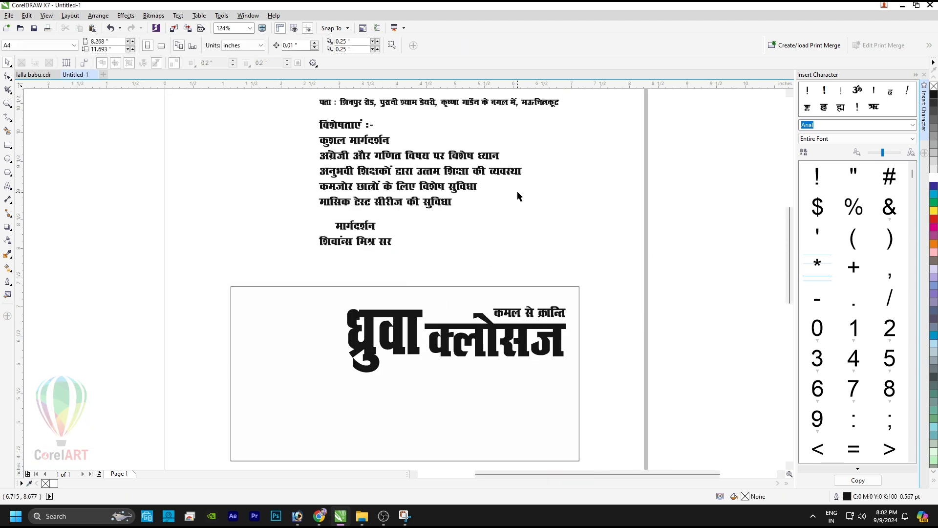
click(376, 103)
drag(422, 105, 437, 455)
Step: Make a thin dark blue strip with no outline along the banner's bottom
click(552, 409)
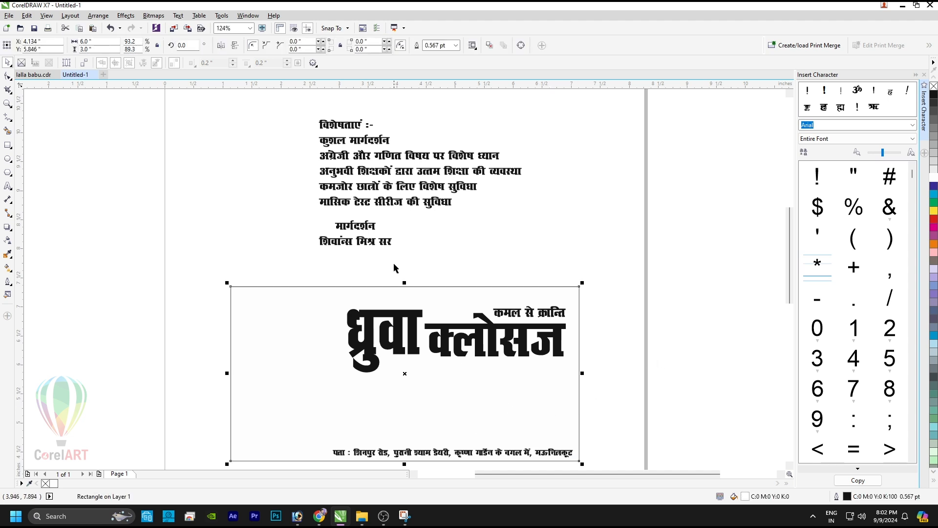
drag(404, 282, 434, 442)
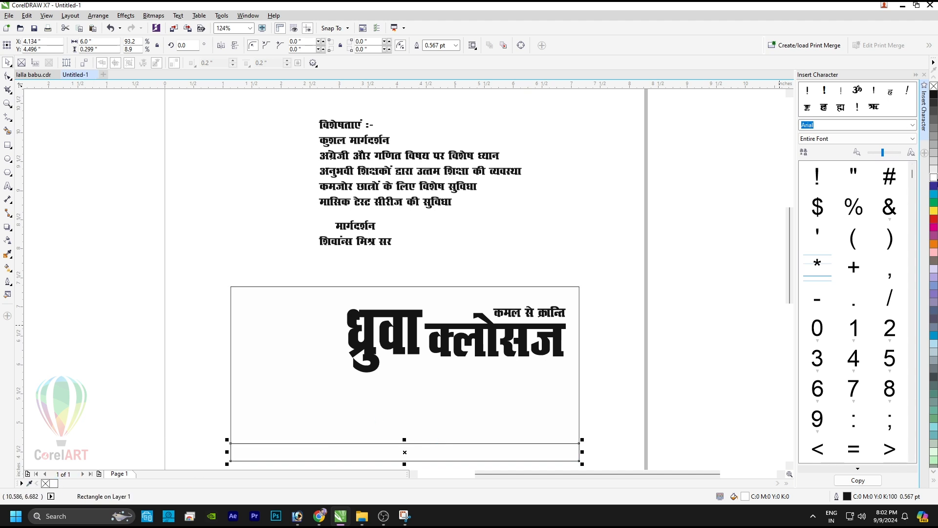
click(933, 187)
right_click(933, 87)
Step: PowerClip the blue strip inside the banner rectangle
key(alt+c)
key(w)
key(p)
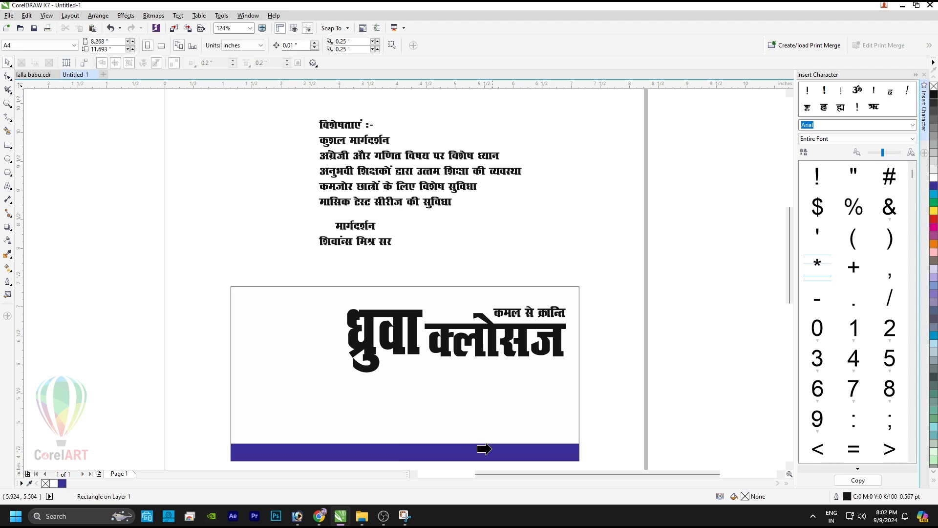
click(492, 448)
click(463, 274)
click(530, 448)
click(467, 274)
click(535, 409)
Step: Make the address text white
click(485, 458)
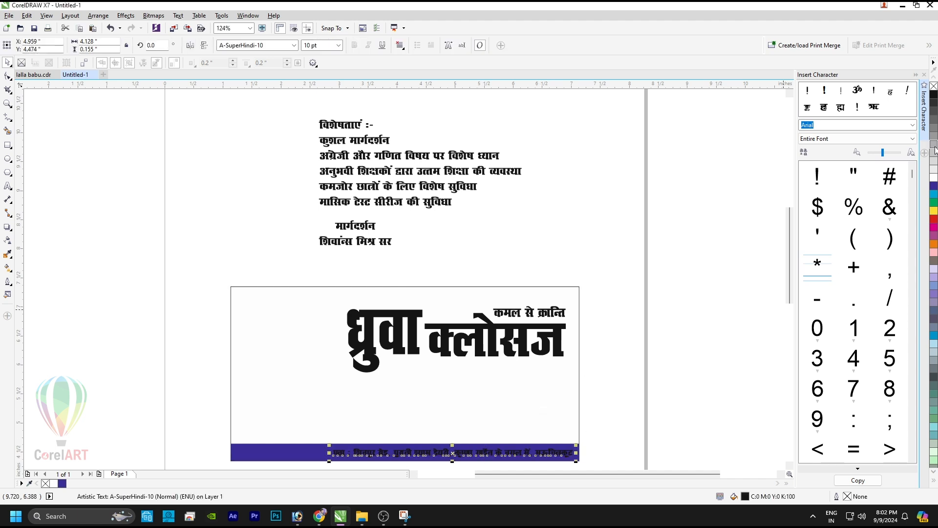
click(933, 180)
click(632, 386)
click(555, 384)
key(shift+F2)
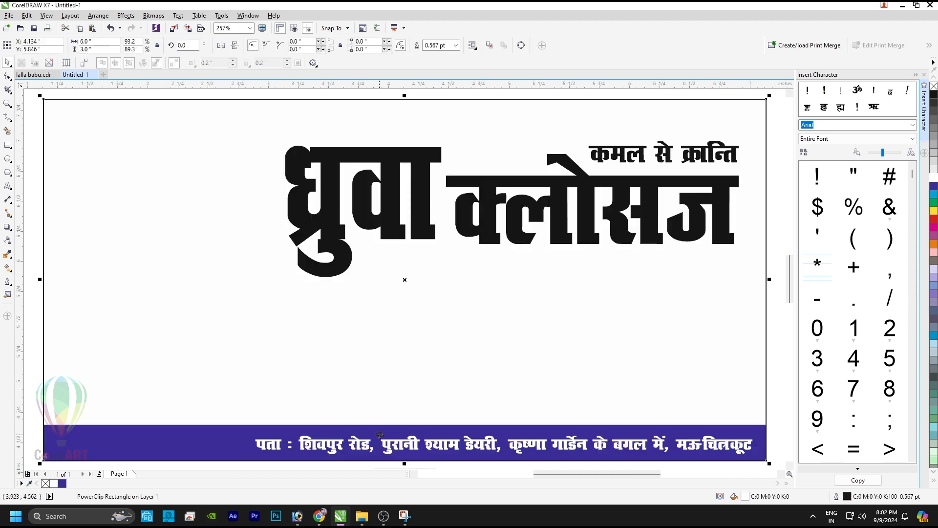
click(347, 450)
Step: Enlarge the address text slightly and stretch it taller
drag(251, 433, 233, 432)
scroll(479, 458, up, 2)
drag(509, 406, 510, 395)
key(F4)
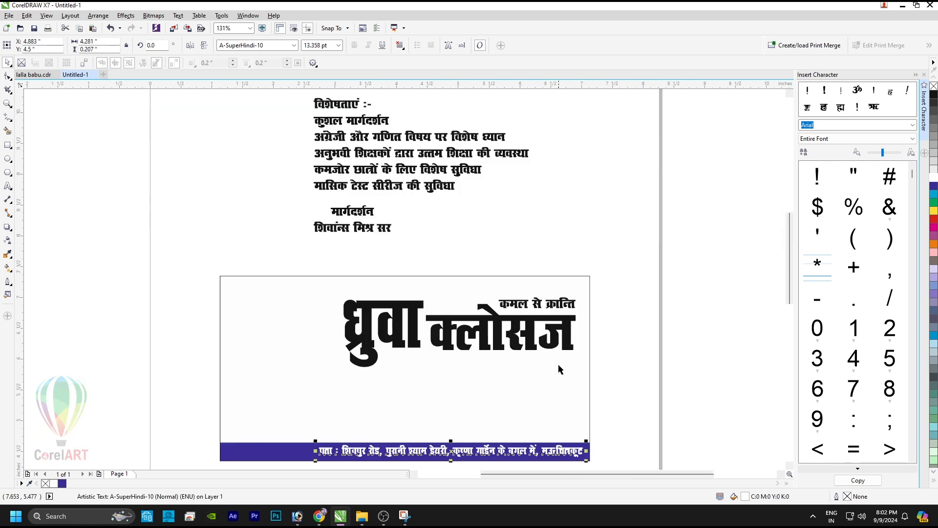
Step: Set the address text in the RAJ 01 font
click(294, 45)
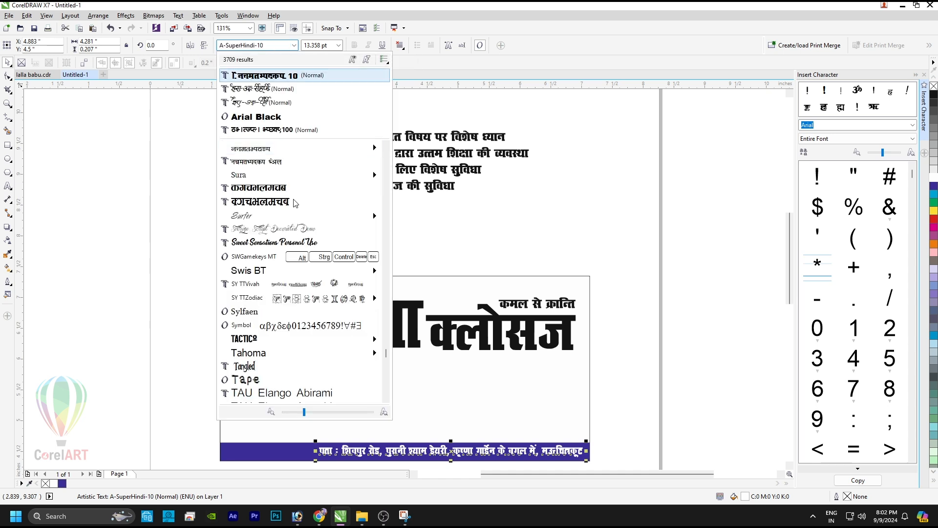
click(301, 188)
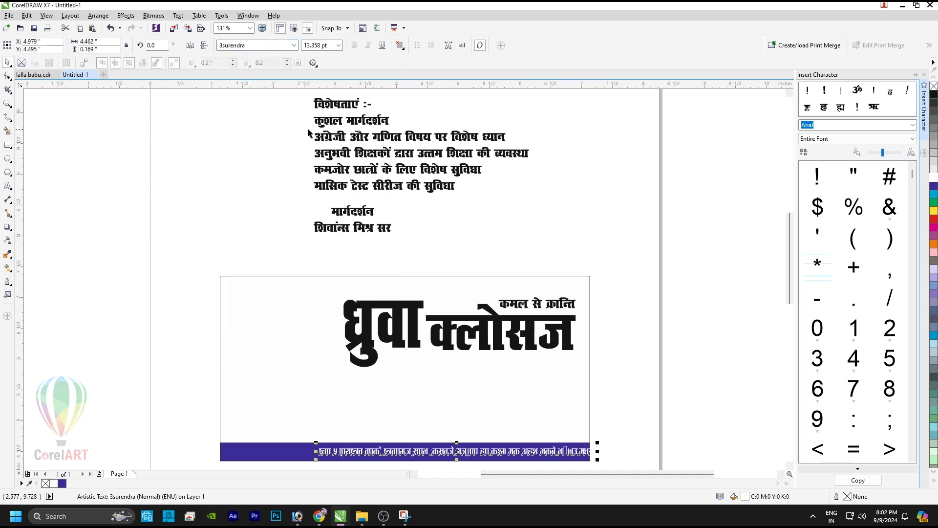
click(296, 45)
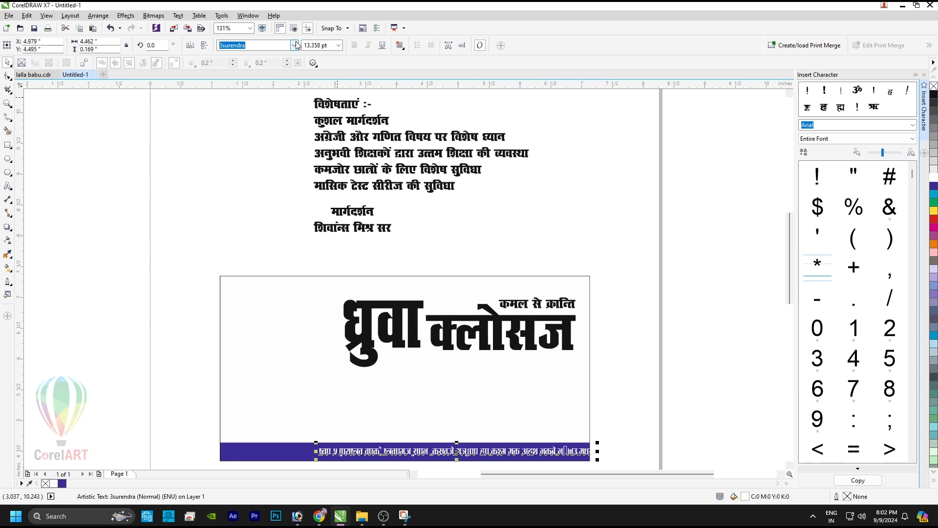
text(RAJ)
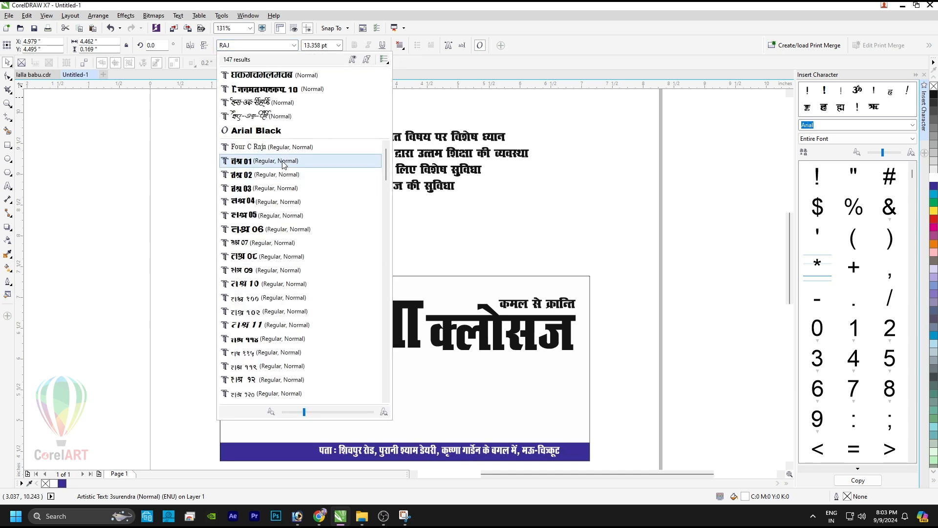
click(283, 165)
scroll(565, 465, up, 5)
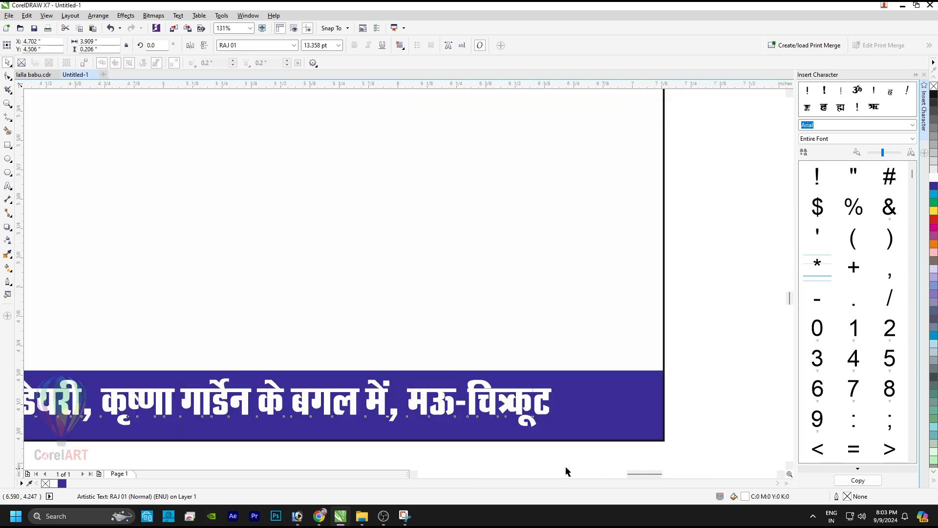
key(F7)
Step: Insert the missing त in चित्रकूट and stretch the address wider across the strip
key(F8)
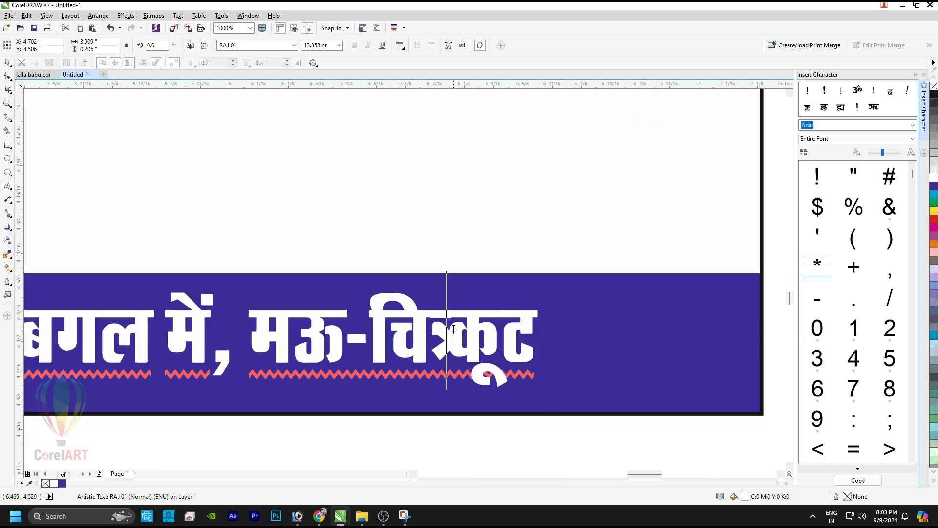
click(453, 329)
scroll(454, 328, down, 2)
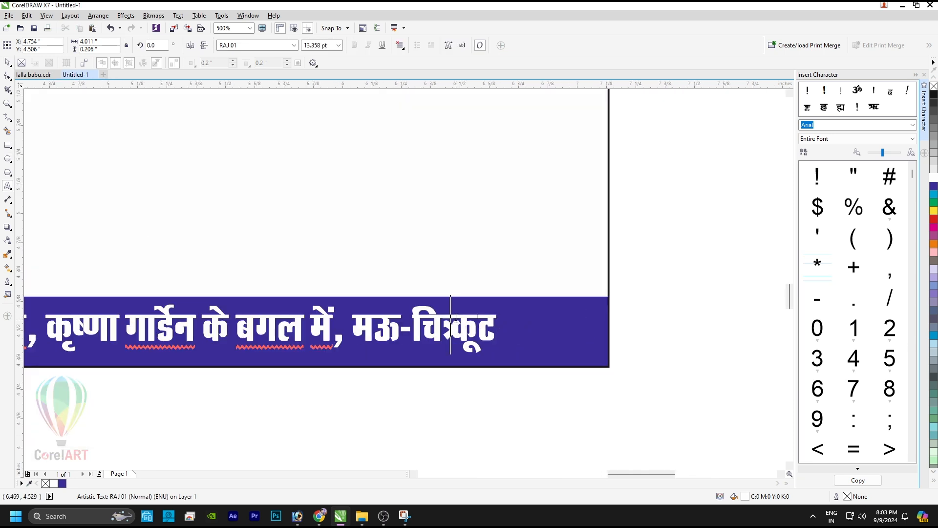
text(त्र)
key(ctrl+space)
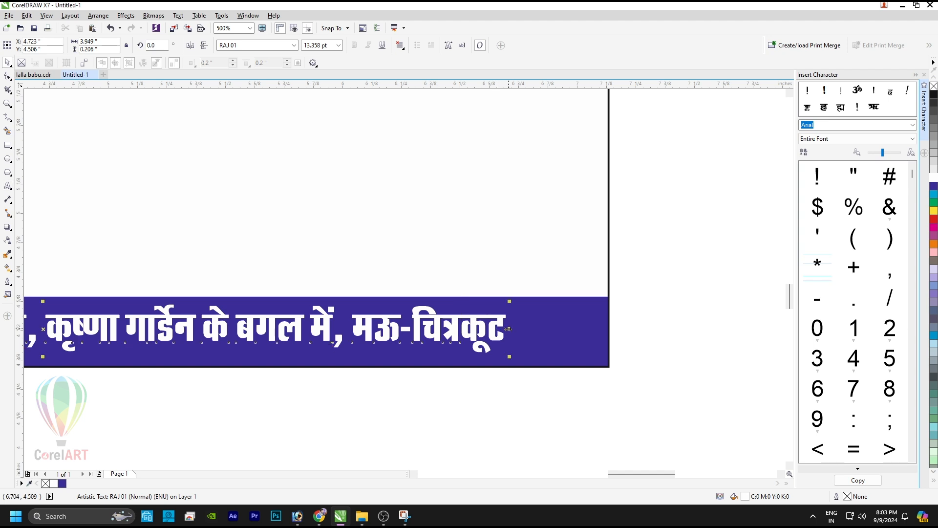
drag(532, 335, 587, 340)
Step: Make the blue strip taller and stretch the address text to fill it
click(582, 292)
key(shift+F2)
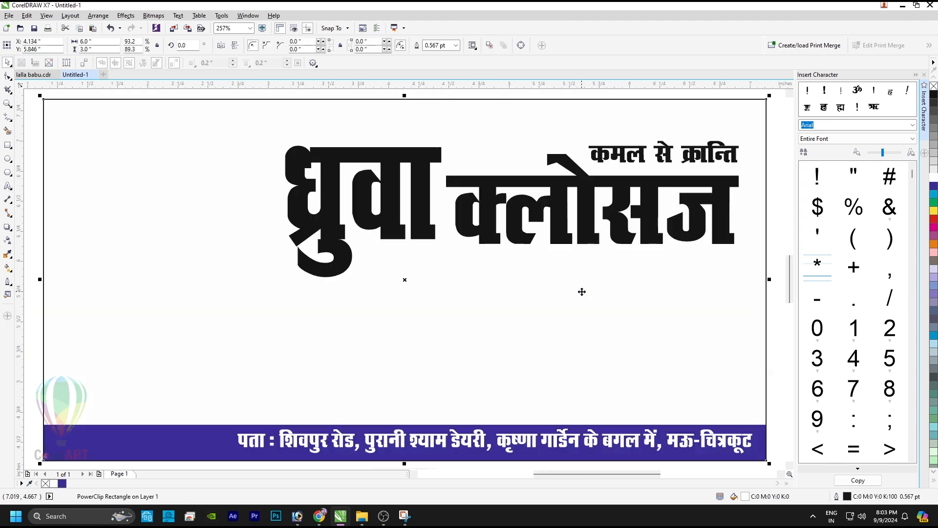
click(407, 433)
drag(408, 421, 408, 415)
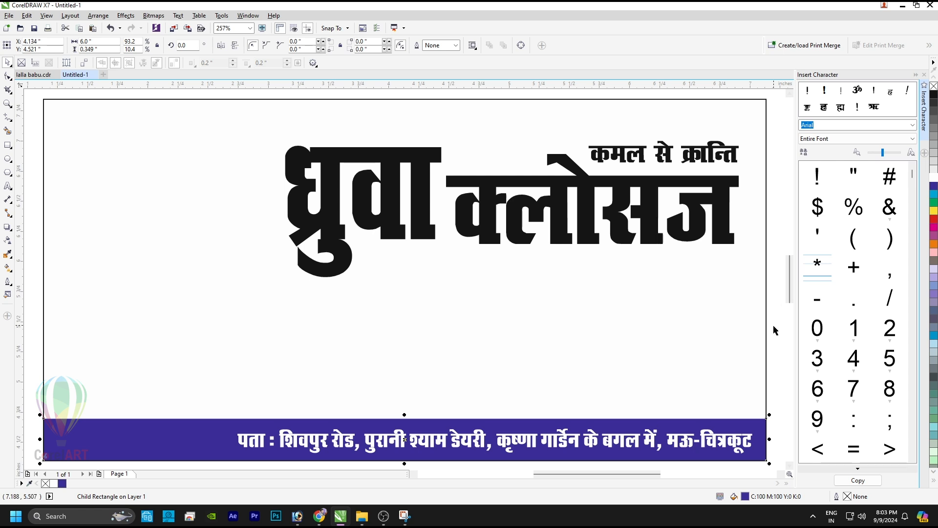
click(721, 443)
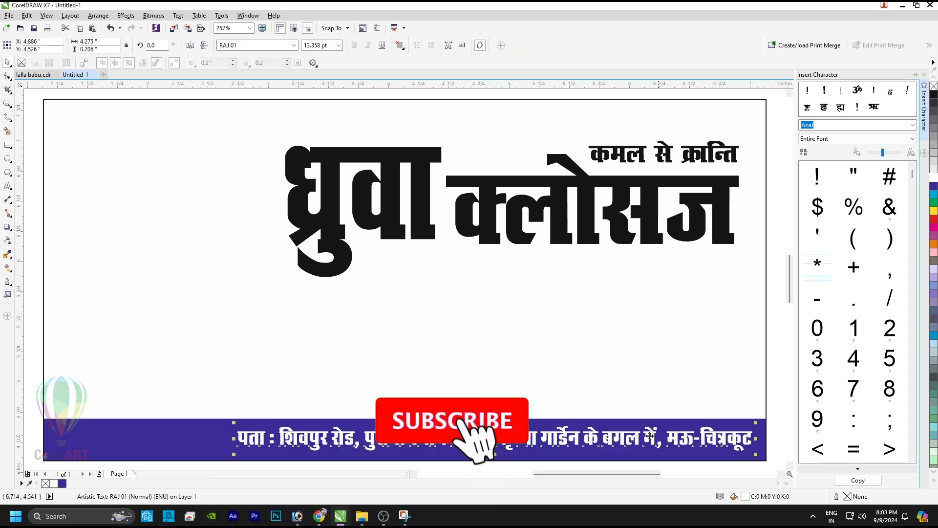
drag(495, 453, 495, 456)
drag(234, 439, 226, 439)
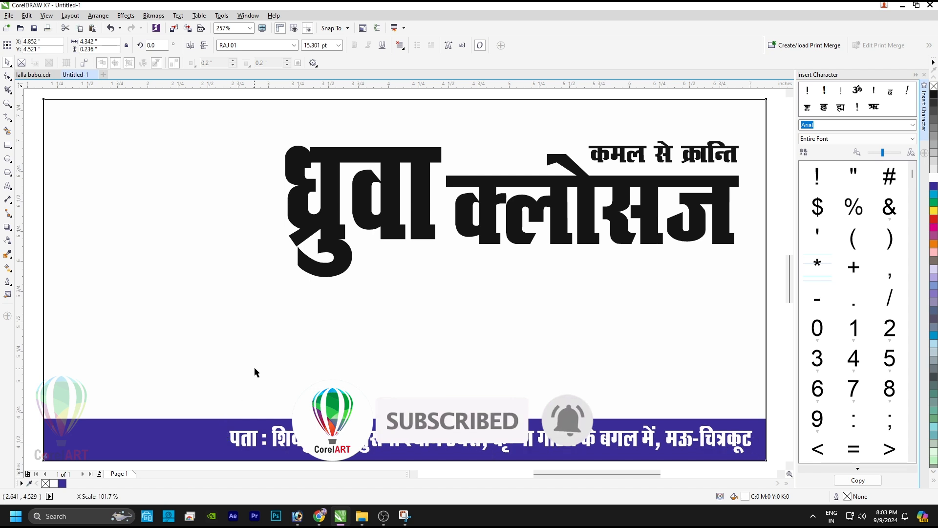
Step: Fill the banner's background rectangle yellow
click(254, 373)
key(F4)
click(934, 210)
Step: Enlarge धुवा and क्लोसज together, then nudge and slightly enlarge the tagline
click(482, 320)
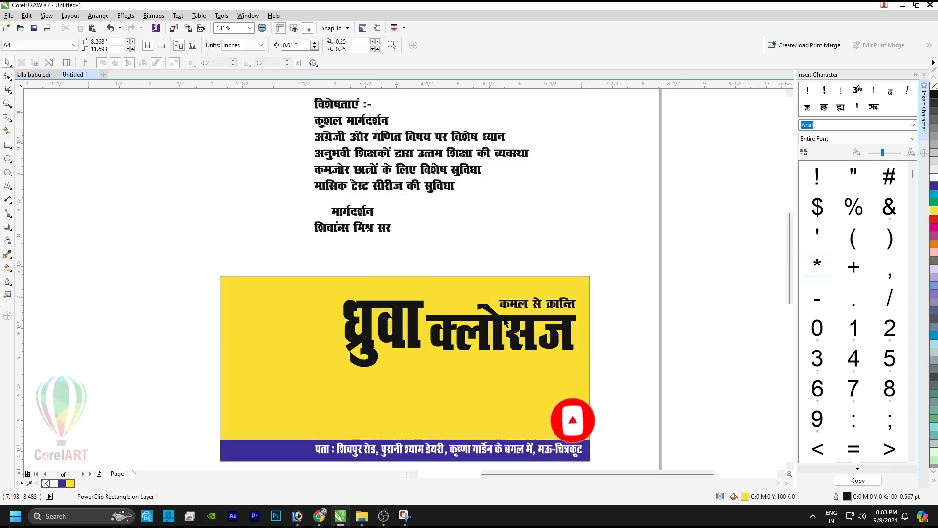
shift+click(392, 307)
drag(340, 296, 300, 284)
click(469, 254)
click(568, 298)
mouse_move(568, 299)
mouse_down()
mouse_move(564, 289)
mouse_move(577, 284)
mouse_up()
click(609, 212)
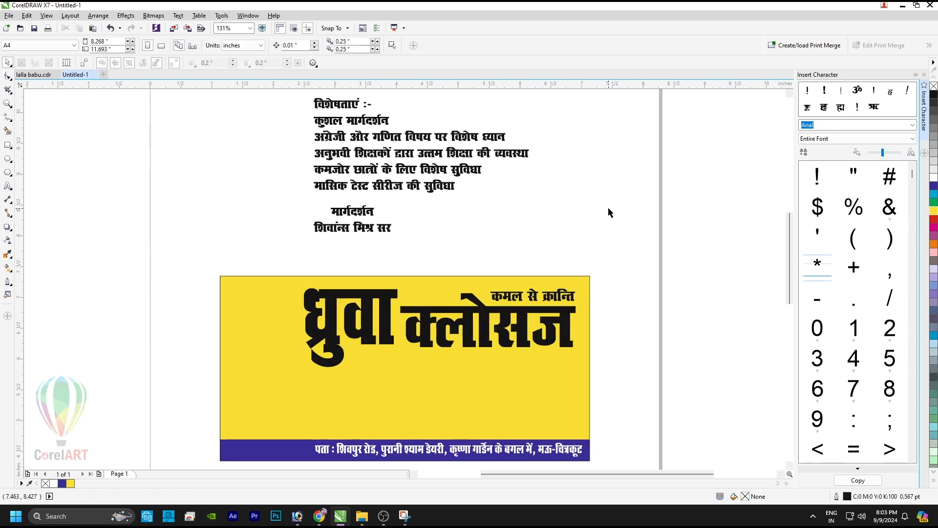
click(387, 191)
Step: Move the six-line features list onto the yellow banner below the title and resize it
drag(358, 117, 387, 360)
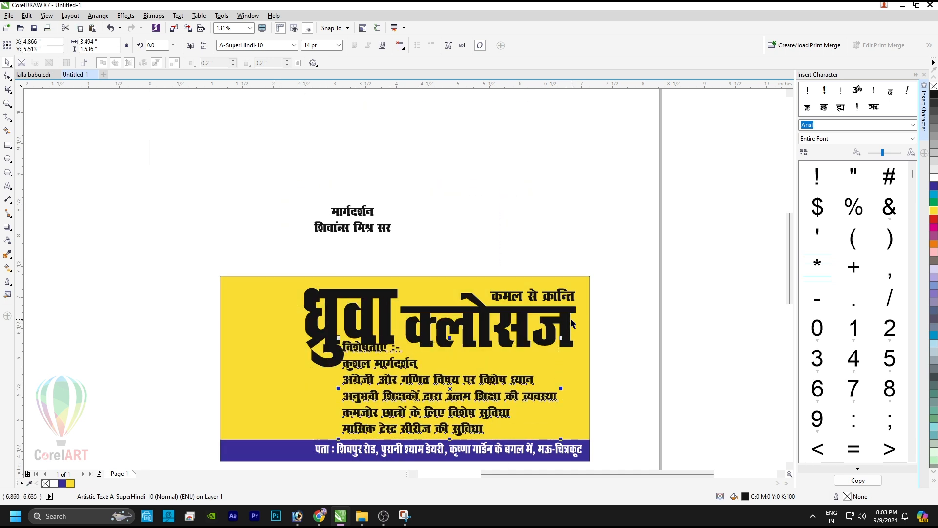
drag(561, 338, 561, 361)
drag(383, 377, 393, 374)
scroll(450, 259, up, 2)
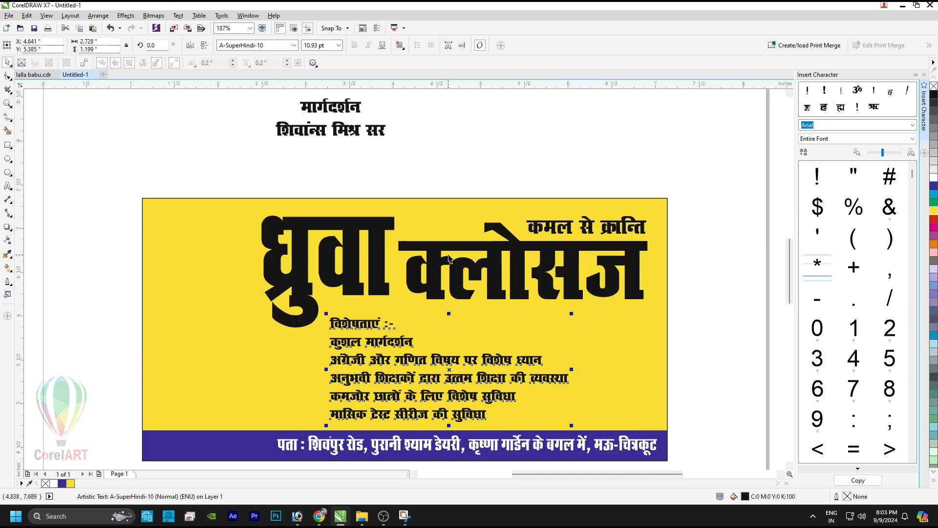
click(698, 312)
click(381, 342)
drag(381, 342, 378, 343)
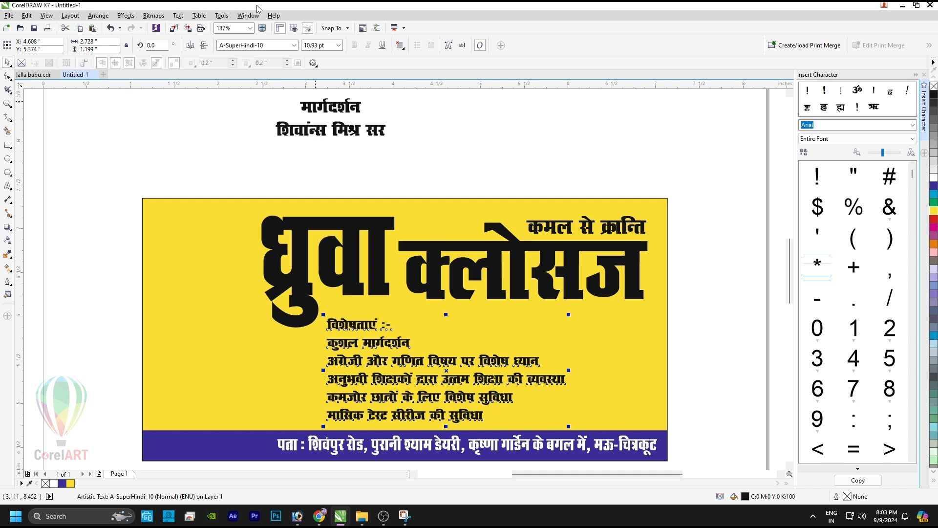
Step: Set the features list in the Abbasi Kanshi font
click(295, 46)
text(a)
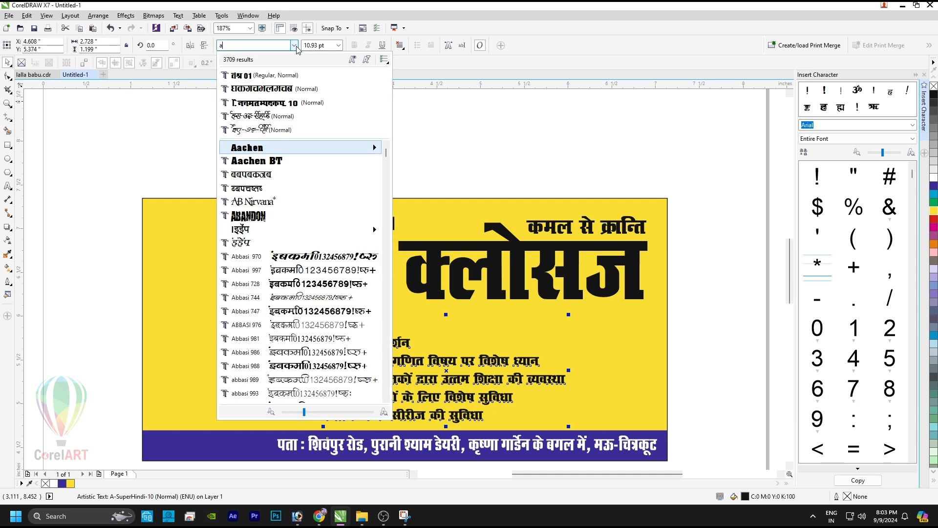
text(bb)
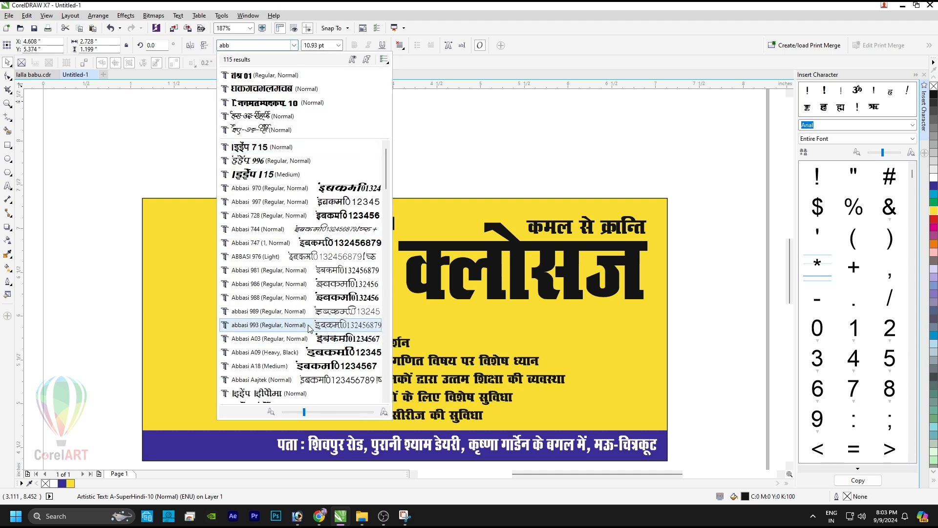
scroll(308, 328, down, 5)
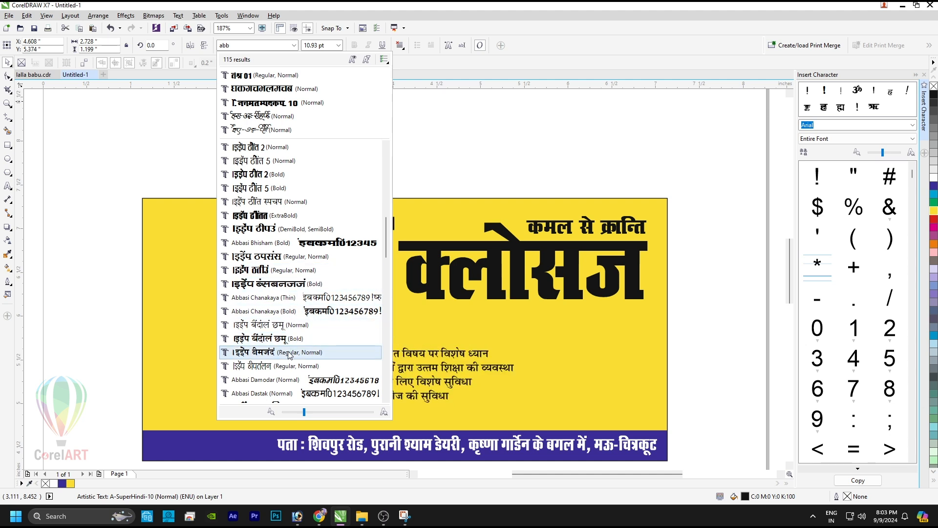
scroll(289, 352, down, 5)
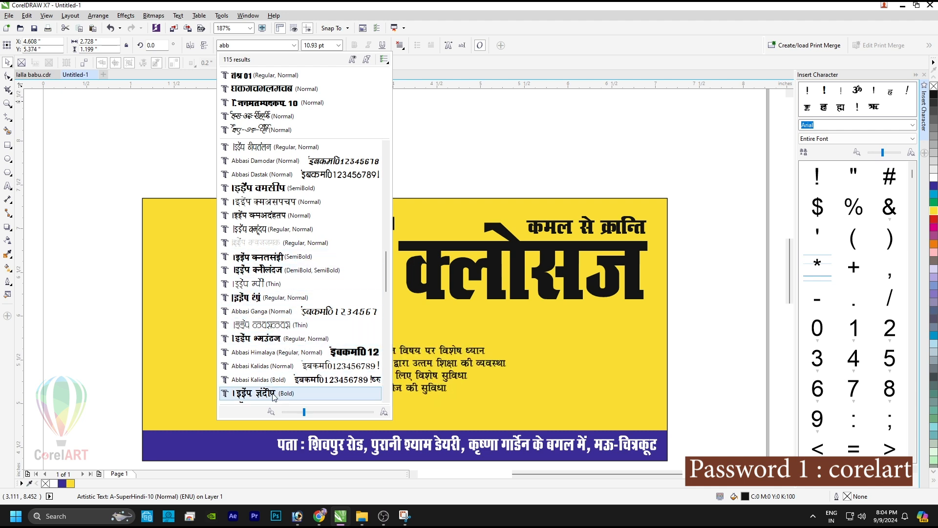
key(Escape)
Step: Enlarge the features list to about 13.3 pt and shift it left
drag(351, 337, 339, 347)
drag(497, 409, 536, 422)
drag(372, 352, 339, 355)
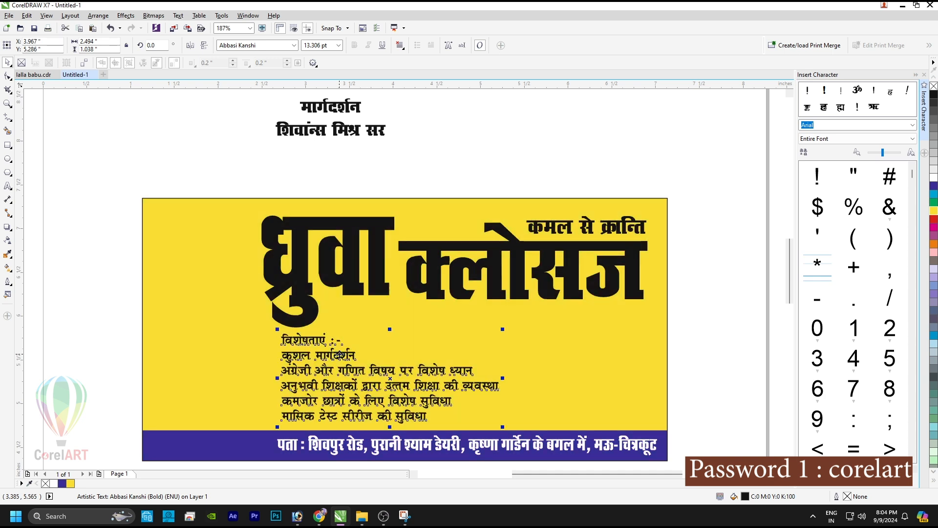
Step: Place the मार्गदर्शन guidance text at the banner's lower right in RAJ 08
click(350, 128)
key(Delete)
drag(521, 301, 599, 424)
click(279, 44)
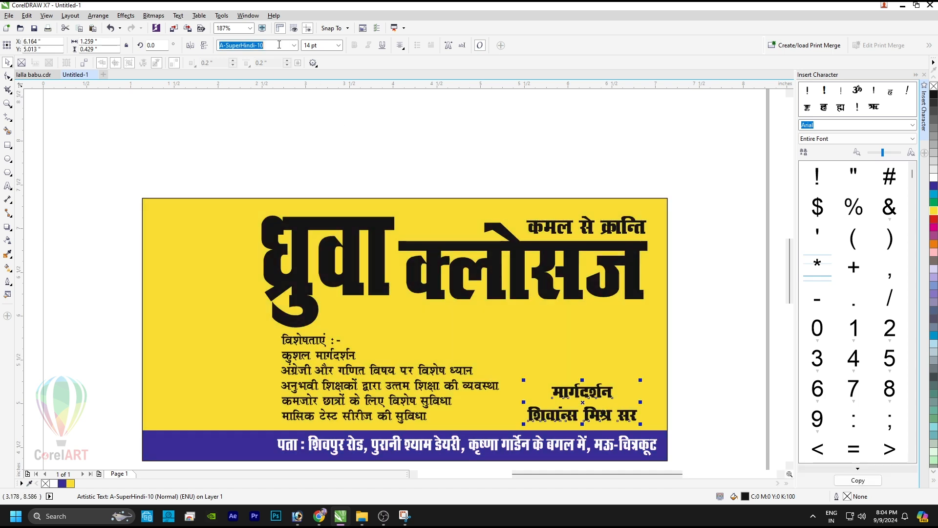
text(RAJ 08)
key(Return)
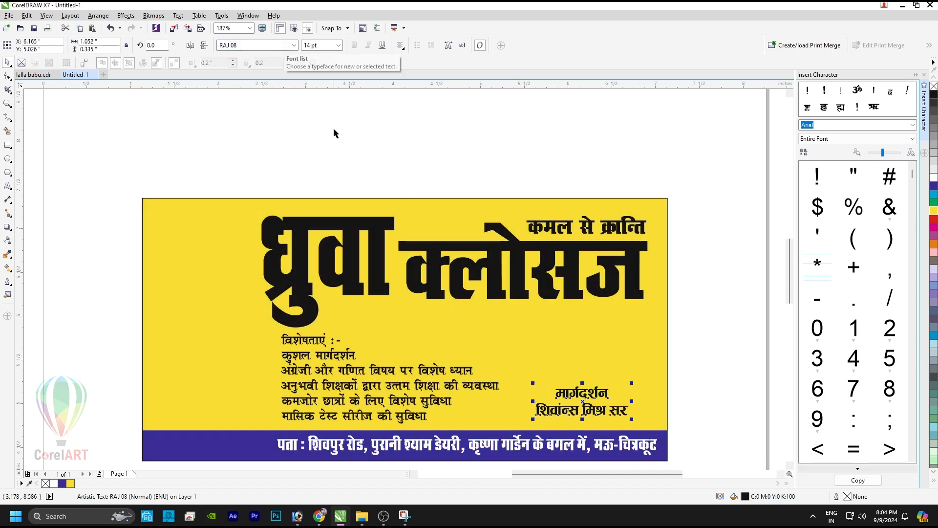
Step: Enlarge the teacher's name line and move both guidance lines upward
click(593, 414)
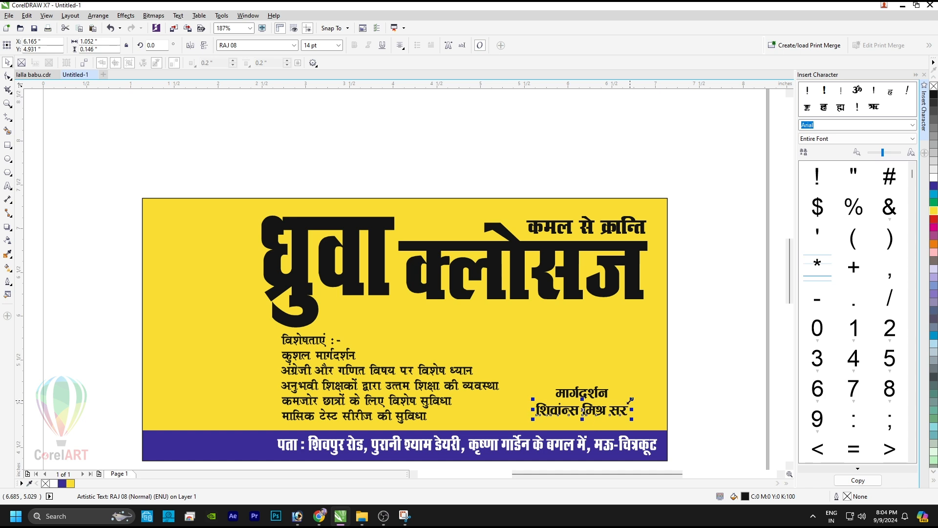
drag(633, 399, 656, 377)
shift+click(604, 392)
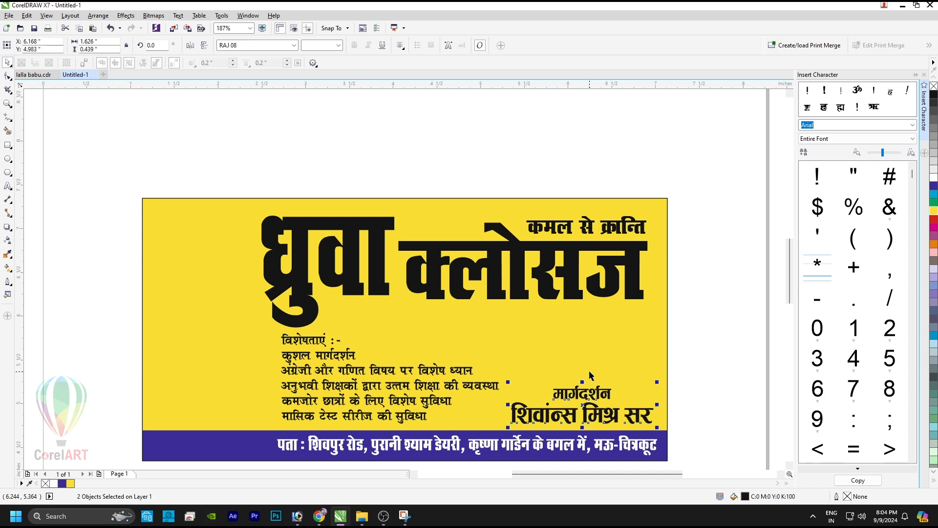
drag(591, 391, 593, 376)
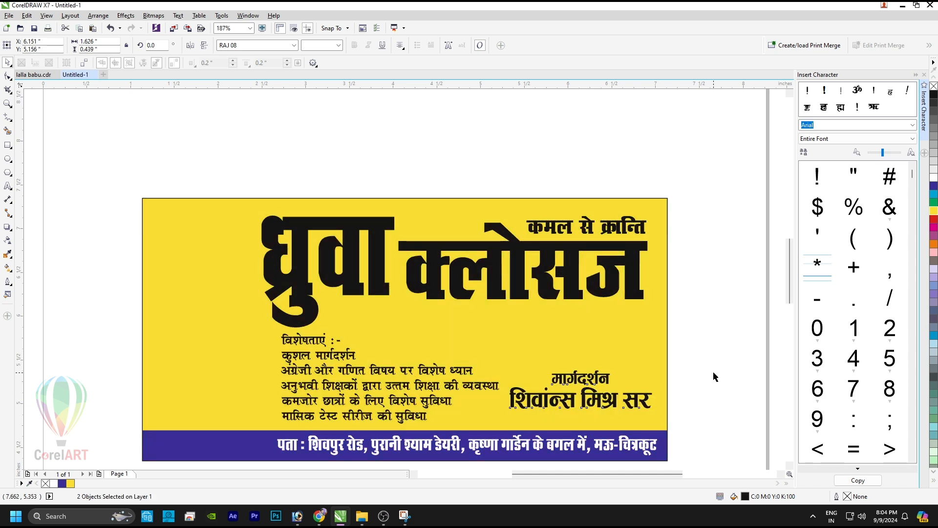
click(600, 345)
key(shift+F2)
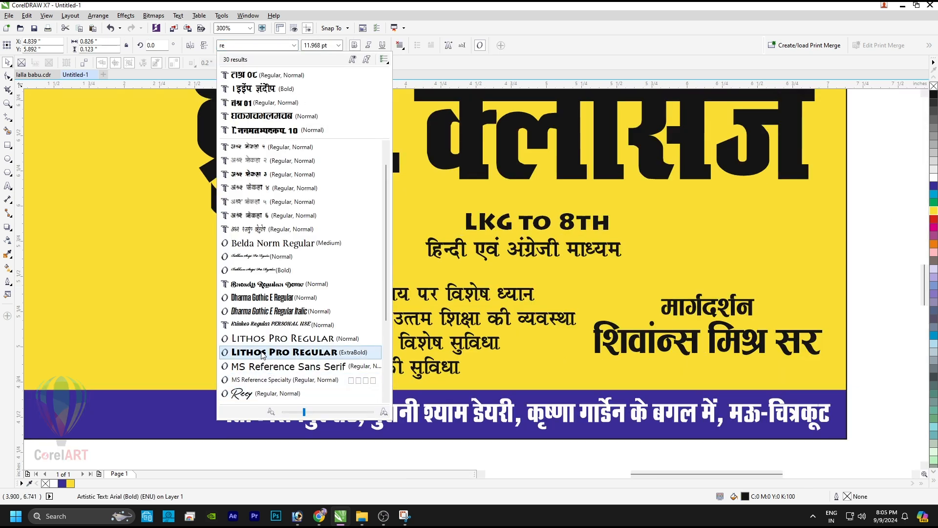
Step: Set 'LKG to 8th' in Revue, enlarge it, and centre it over the Hindi medium line
scroll(263, 355, down, 3)
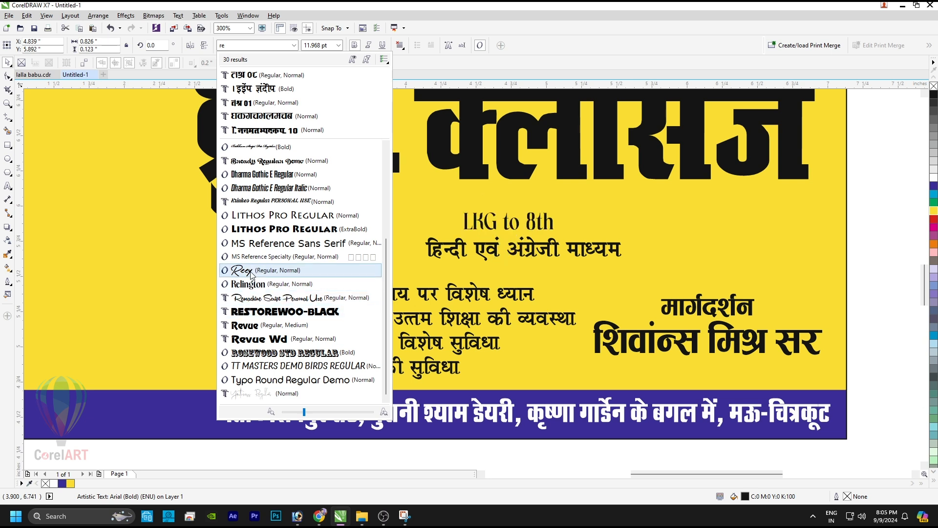
click(263, 326)
drag(592, 233, 631, 268)
shift+click(601, 250)
key(c)
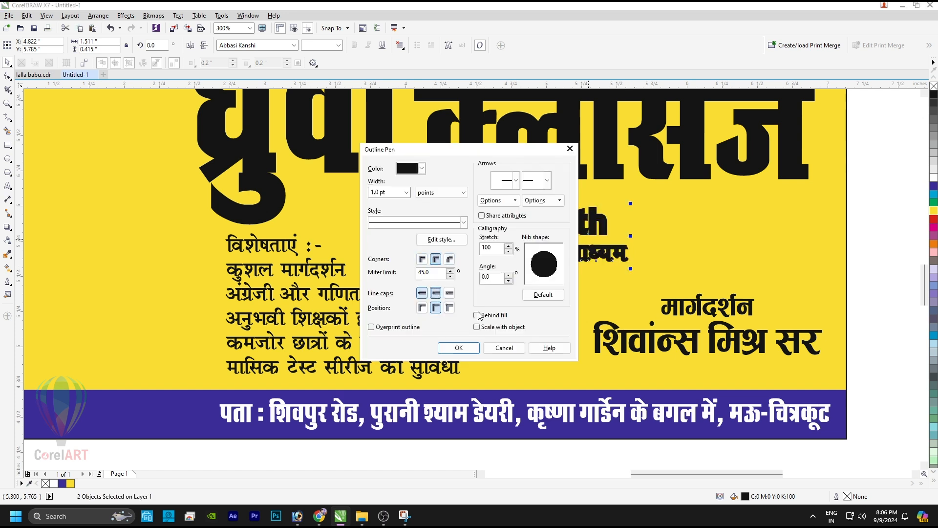
Step: Give the 'LKG to 8th' text a white outline
click(461, 347)
right_click(933, 179)
click(536, 221)
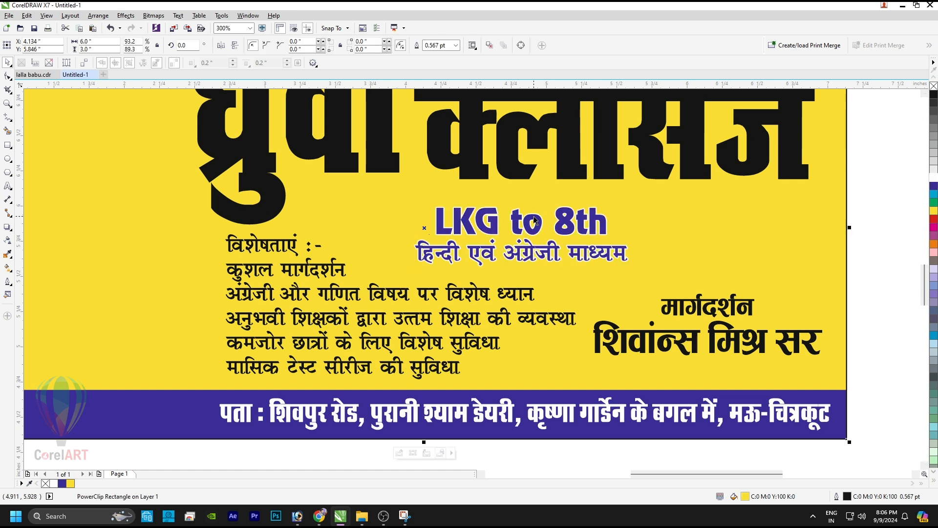
key(shift+F2)
click(858, 187)
Step: Widen ध्रुवा slightly to the left, then select all the banner's text objects
click(794, 184)
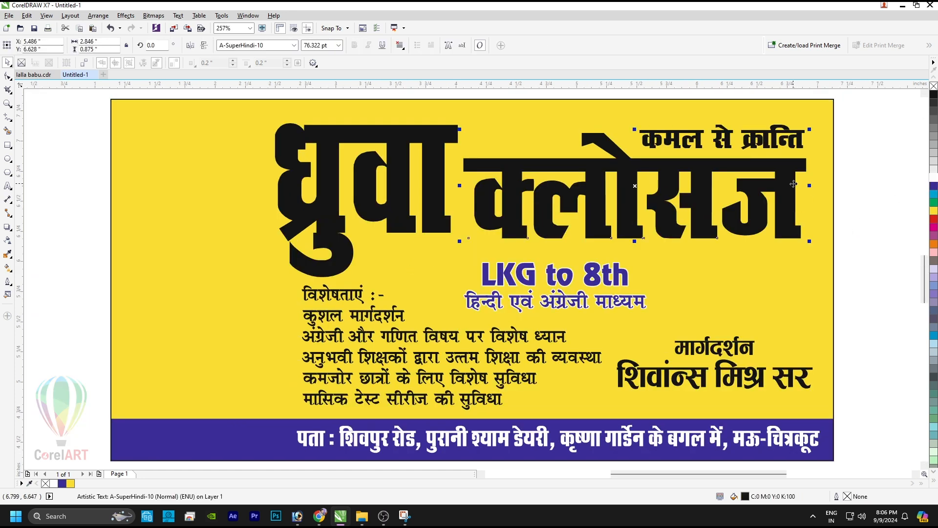
click(679, 140)
click(414, 132)
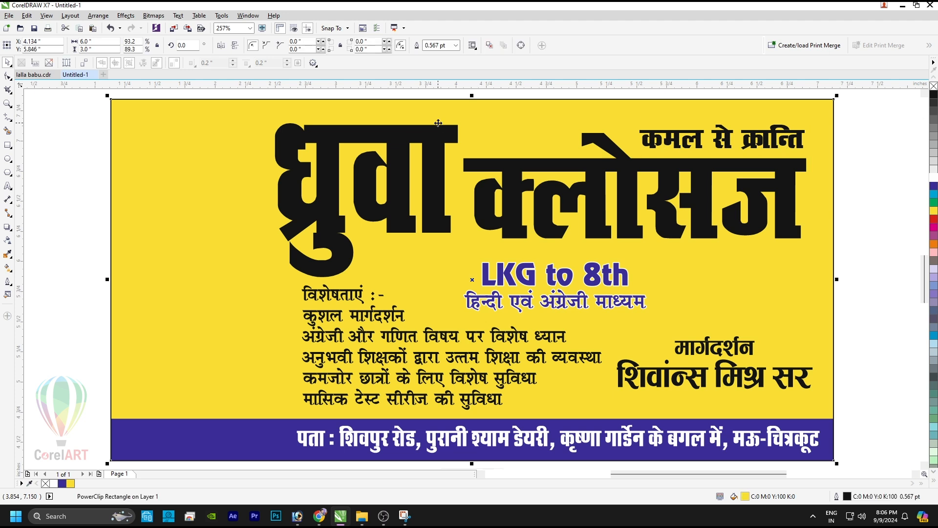
drag(272, 200, 263, 199)
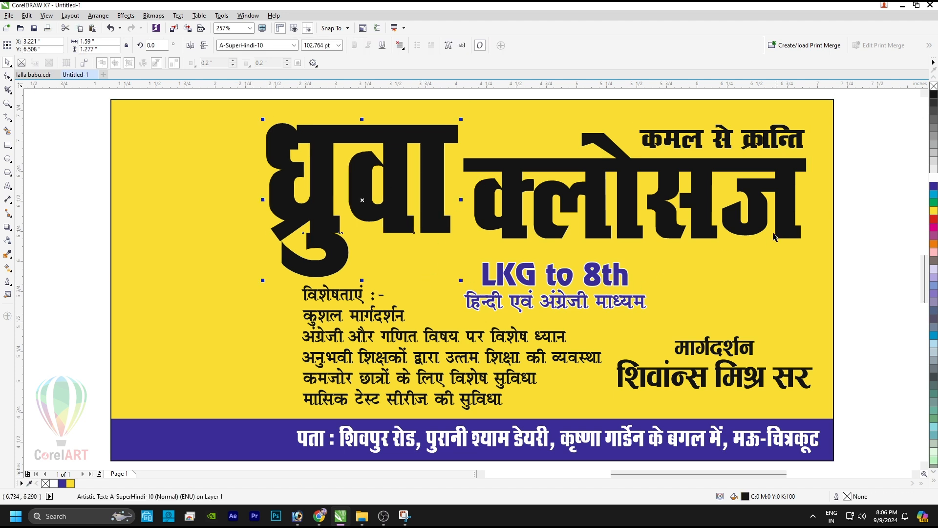
scroll(775, 238, down, 2)
drag(771, 169, 404, 363)
Step: Set the selected banner text's outline width to 3 pt
key(F12)
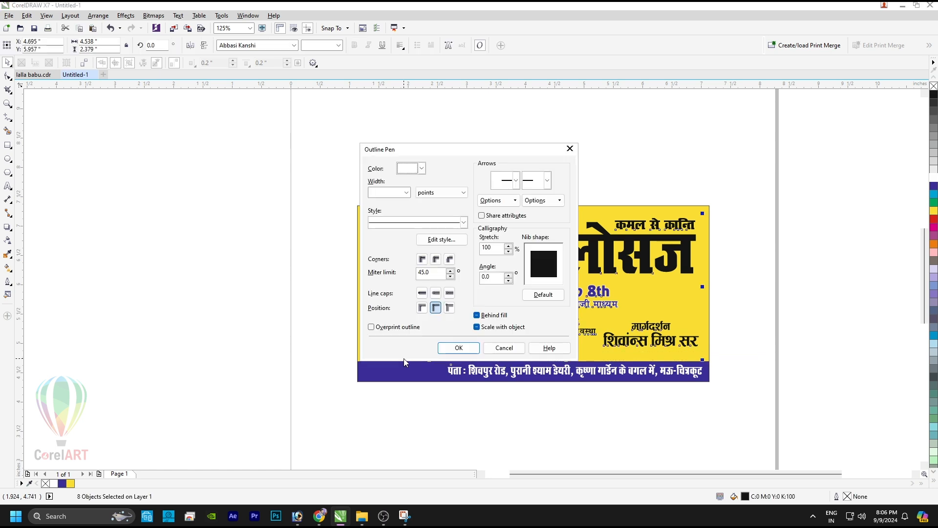
click(390, 193)
text(3)
key(Return)
Step: Give the outline round corners and caps, scale it with objects, and colour it dark blue
key(F12)
click(435, 260)
click(436, 292)
click(491, 315)
click(480, 327)
click(537, 297)
click(452, 345)
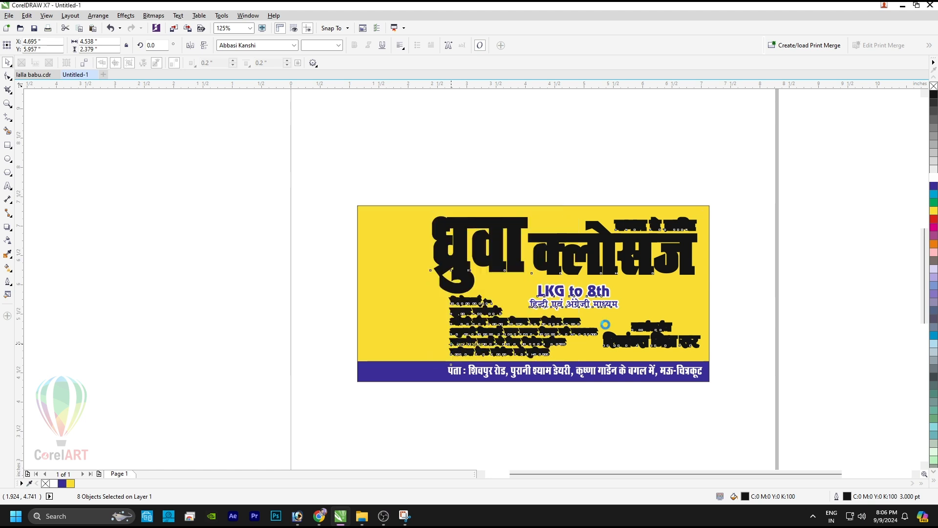
right_click(933, 186)
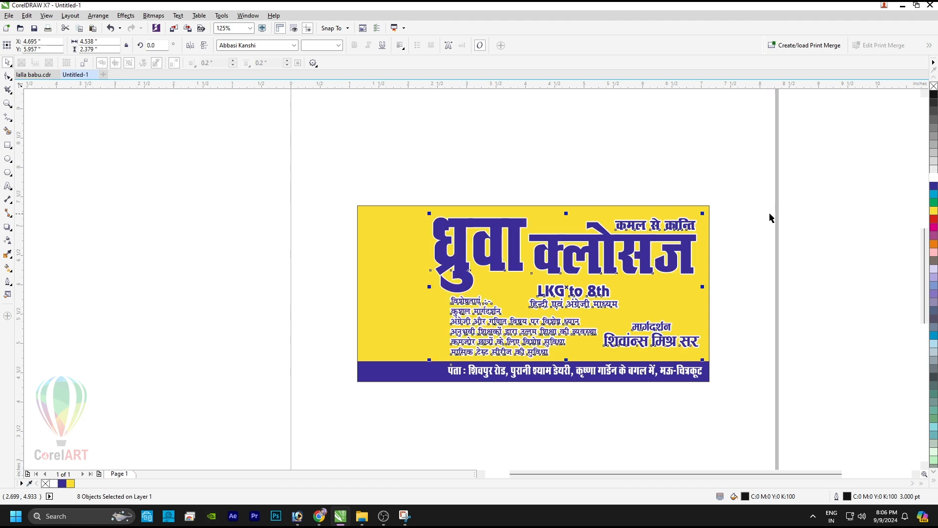
click(779, 290)
Step: Colour both heading words, ध्रुवा and क्लोसज, red
click(495, 223)
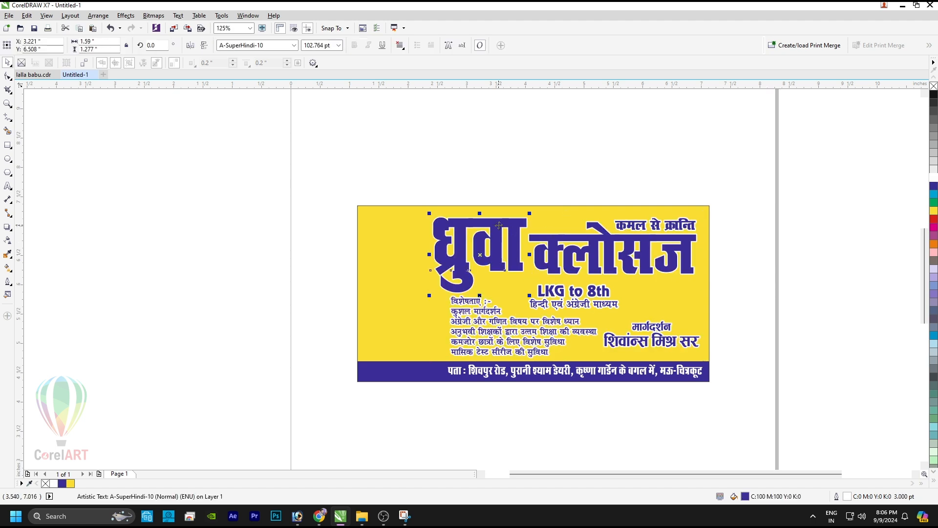
click(934, 220)
click(590, 237)
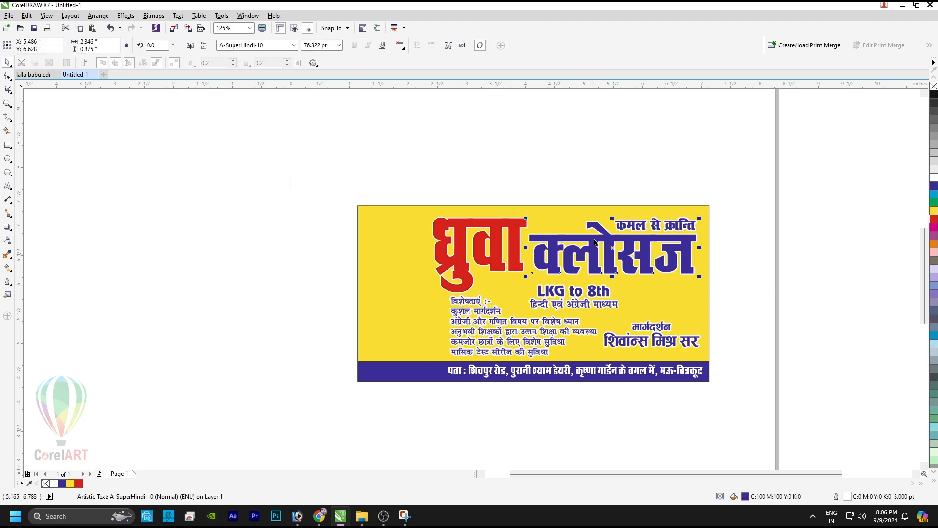
click(933, 220)
click(524, 171)
Step: Group the two heading words and give them a 60% Black outline
click(518, 226)
shift+click(538, 238)
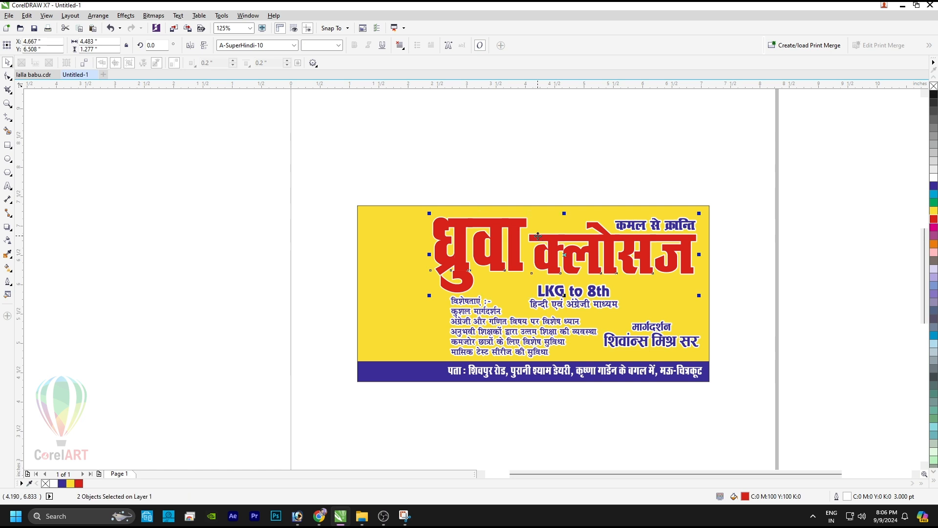
key(ctrl+g)
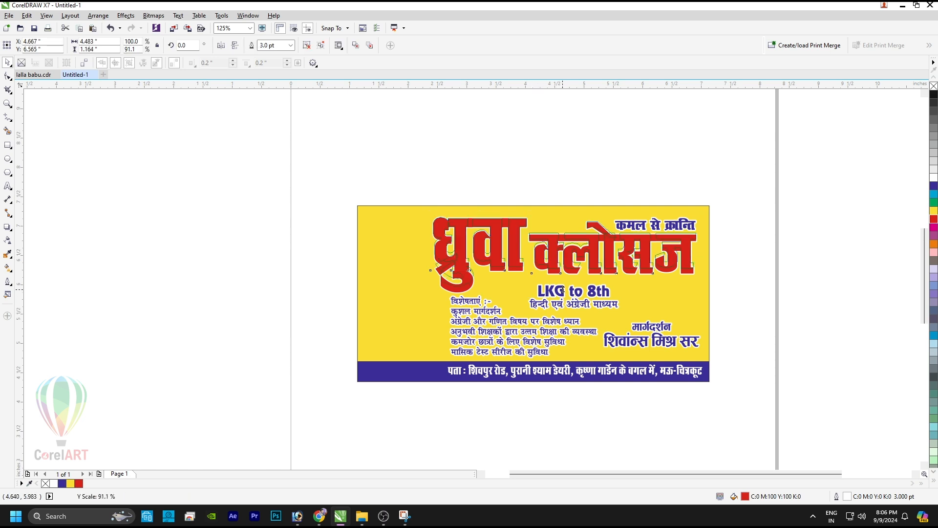
key(F12)
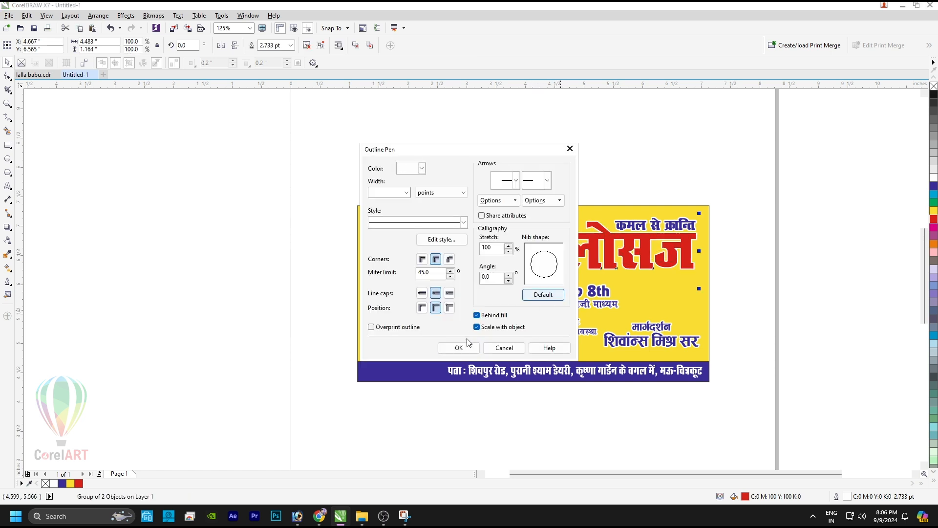
click(459, 348)
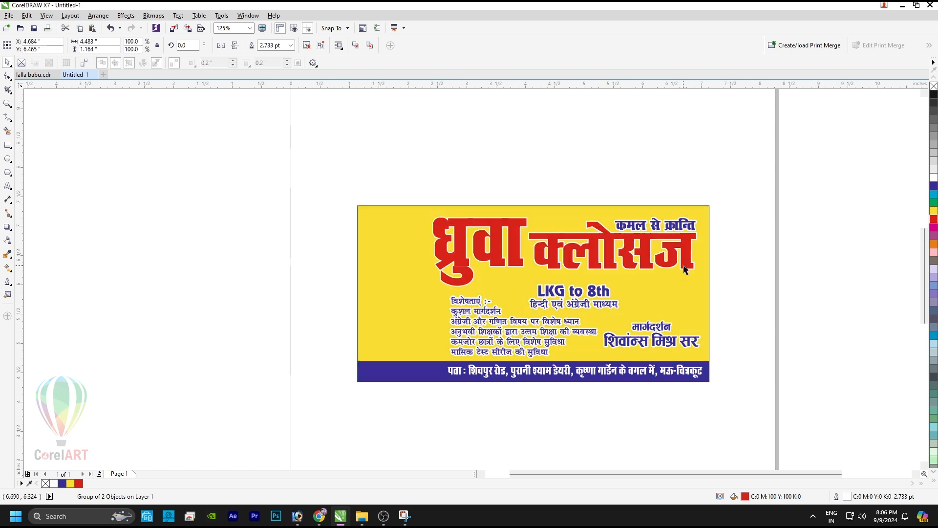
right_click(933, 141)
right_click(934, 130)
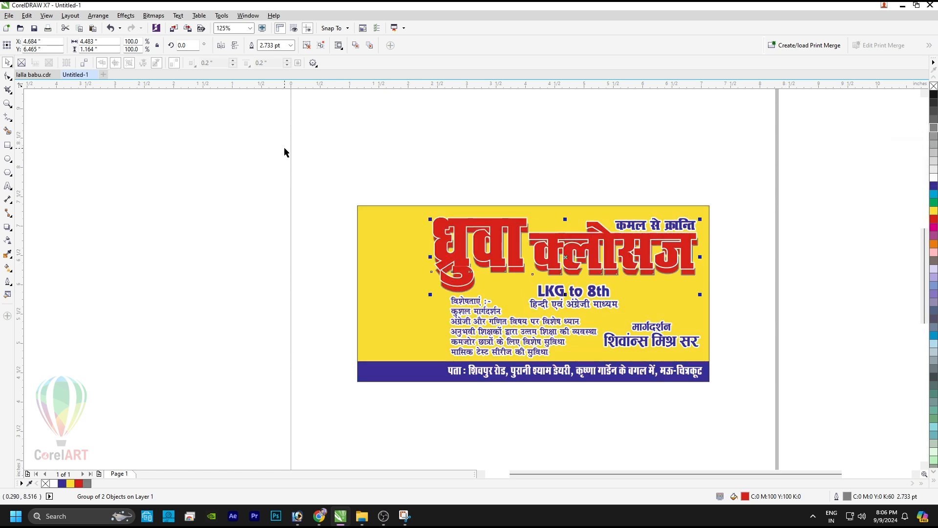
Step: Blend across the heading to create a grey 3D depth effect
click(77, 225)
click(8, 227)
click(39, 247)
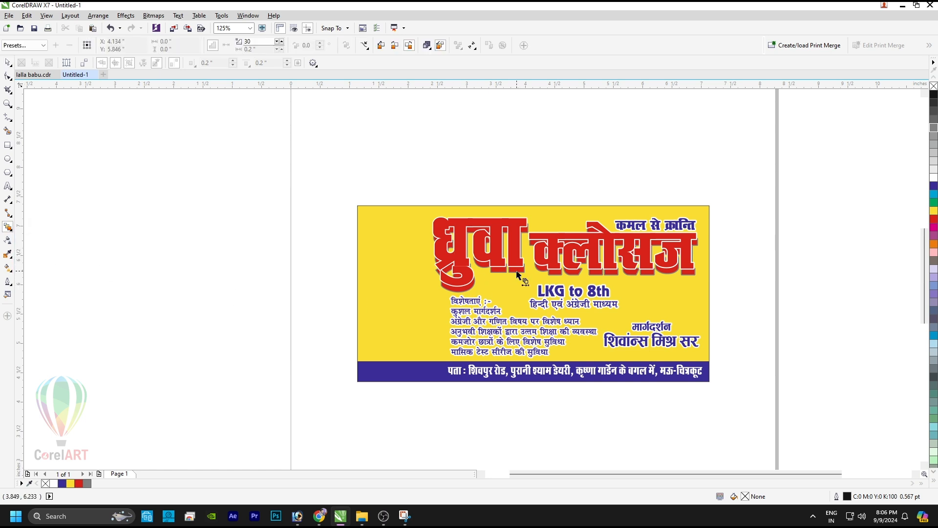
drag(519, 273, 585, 263)
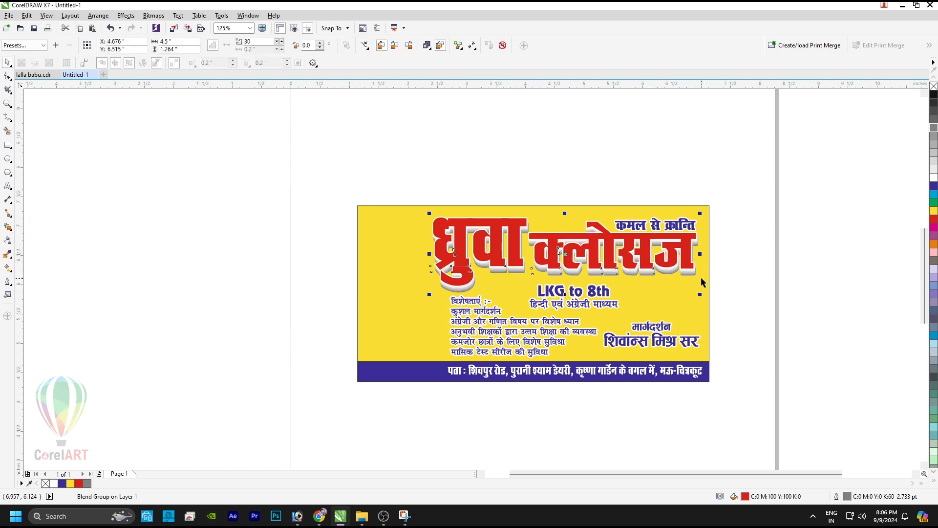
Step: Set the feature list's outline width to 1.52 pt
click(496, 323)
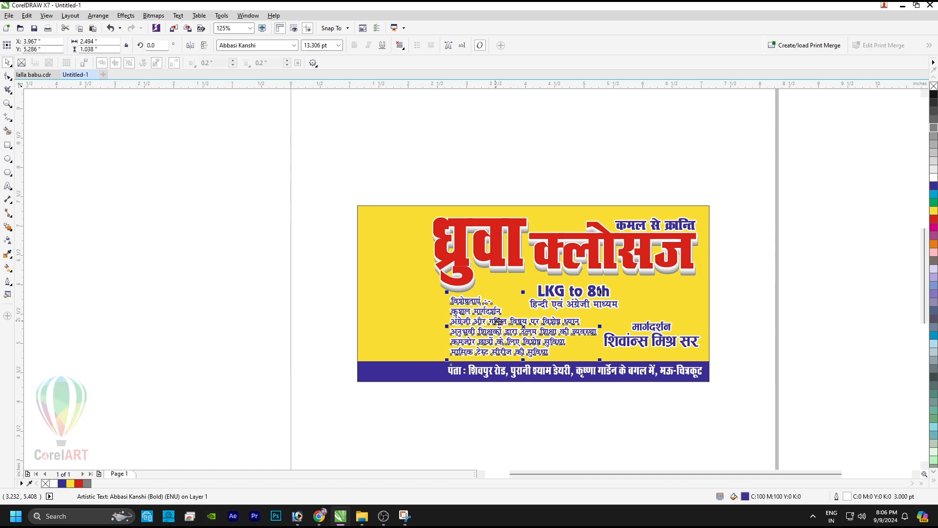
scroll(514, 342, up, 2)
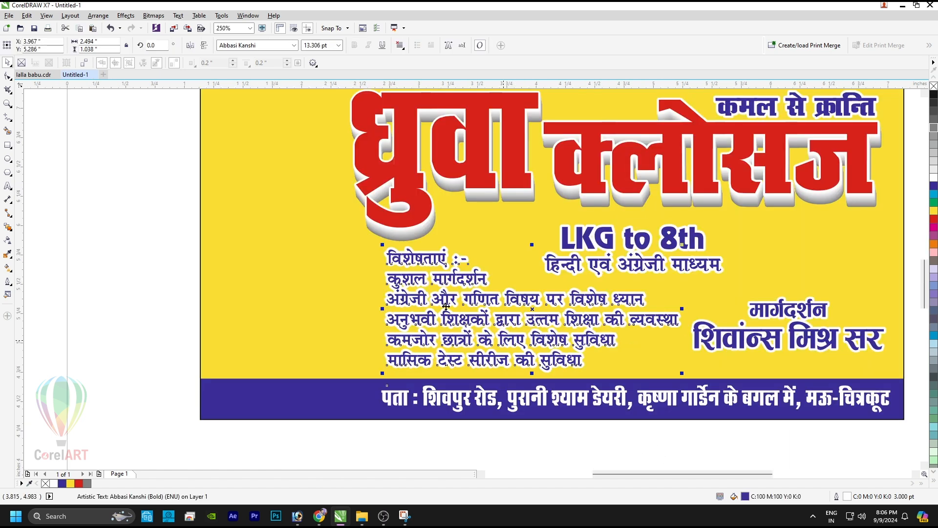
key(F12)
double_click(386, 191)
key(Return)
key(F12)
double_click(387, 192)
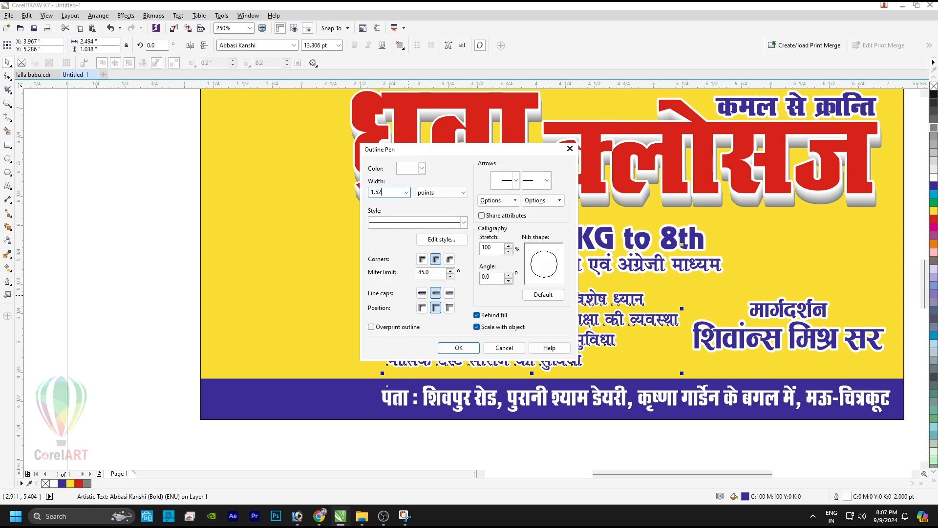
text(1.52)
key(Return)
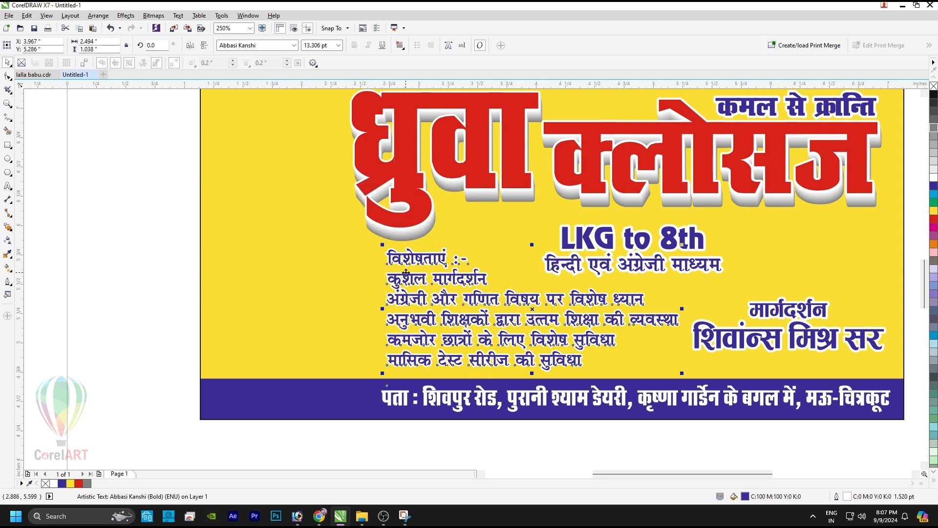
Step: Colour the list's first line विशेषताएं :- magenta
key(F8)
drag(468, 259, 384, 258)
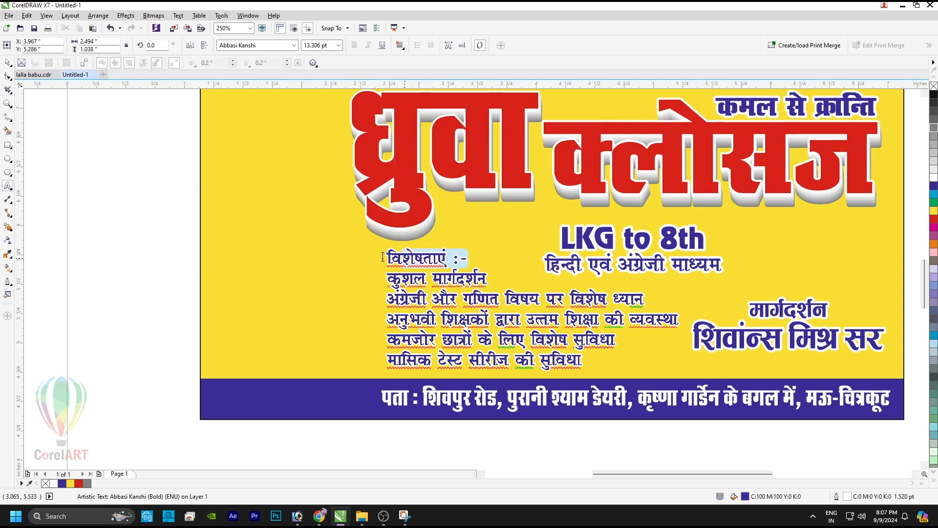
click(933, 194)
click(934, 187)
click(933, 235)
click(931, 228)
key(ctrl+space)
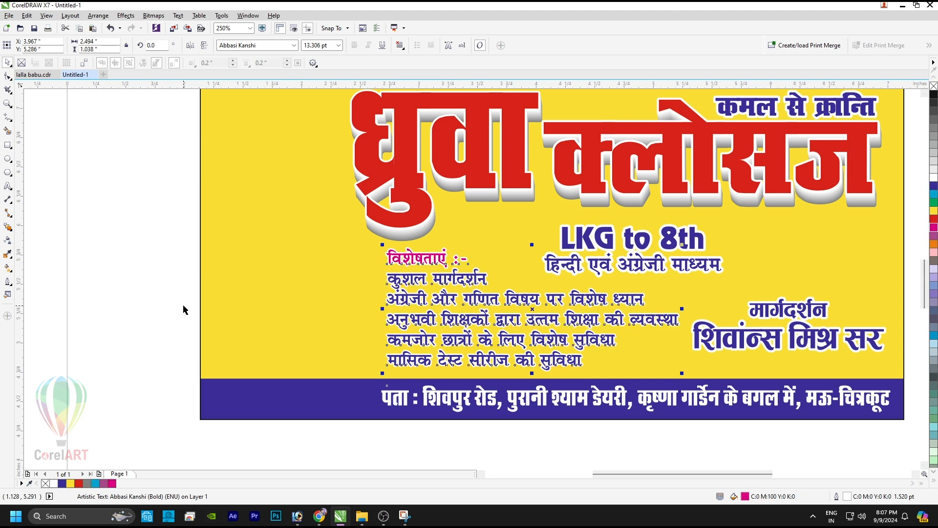
click(143, 287)
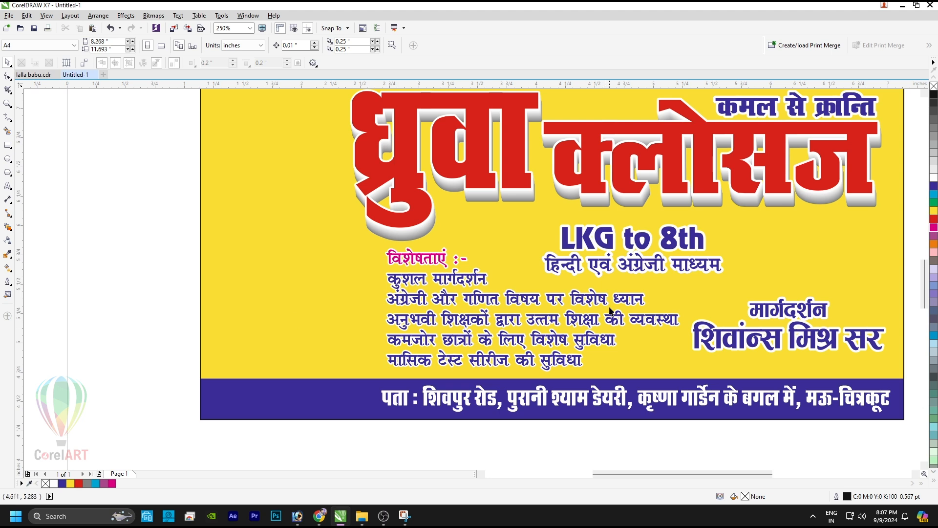
Step: Move the मार्गदर्शन line and teacher's name up slightly
click(685, 263)
shift+click(692, 244)
click(784, 309)
click(787, 329)
shift+click(821, 300)
shift+click(821, 300)
shift+click(817, 306)
drag(812, 308, 811, 301)
click(758, 443)
key(F4)
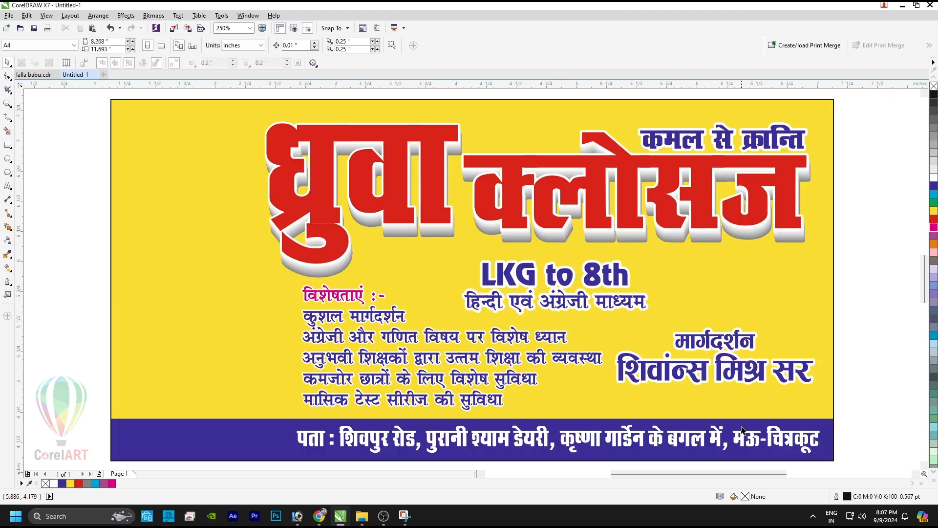
Step: Add a bold 'Mob.:' line with the mobile number below the name, left-aligned with it
key(F8)
click(627, 414)
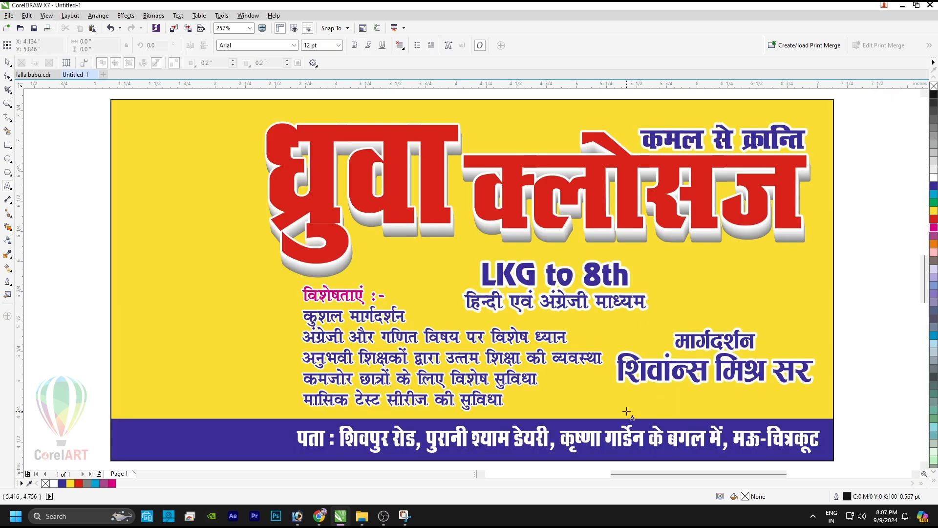
text(Mob.:)
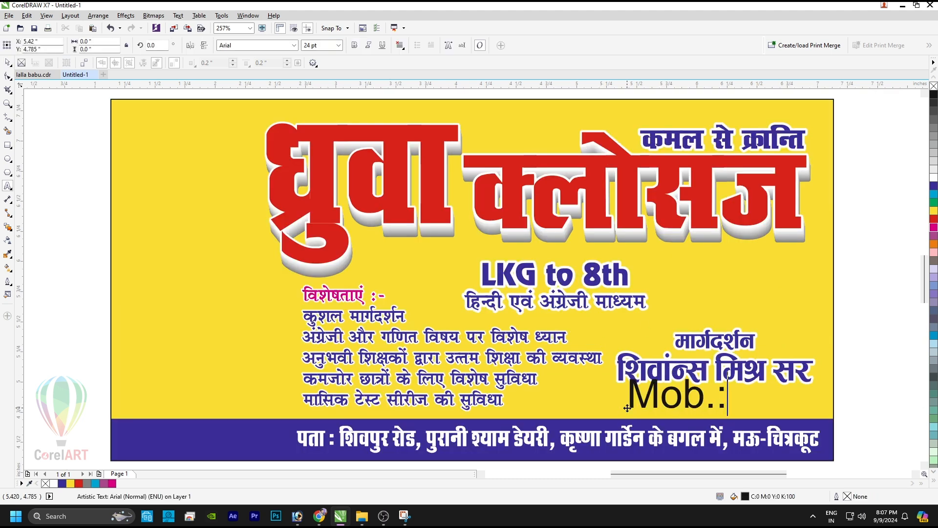
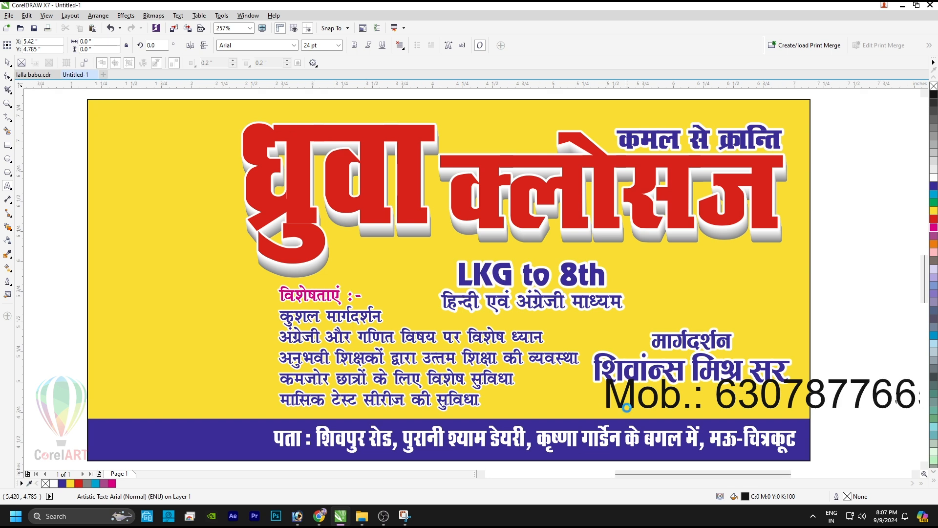
key(ctrl+a)
key(ctrl+b)
key(ctrl+space)
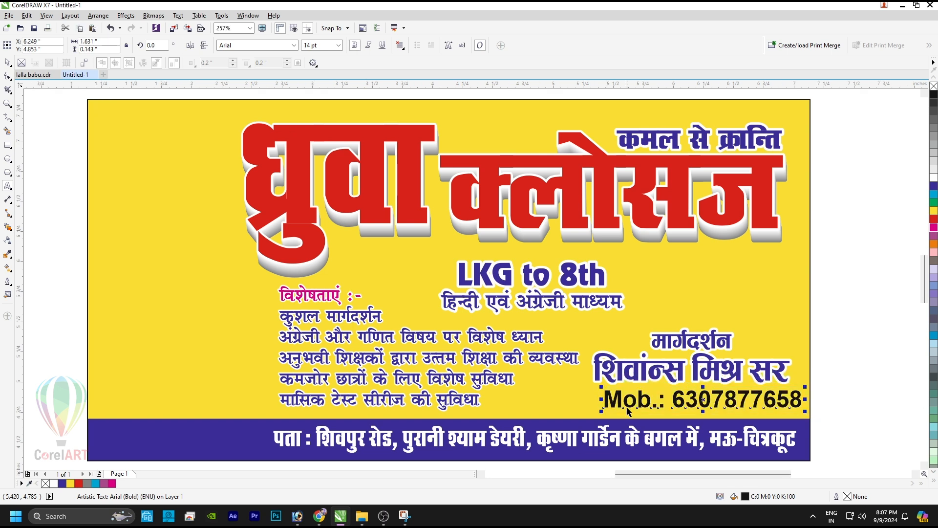
shift+click(669, 369)
key(l)
shift+click(669, 369)
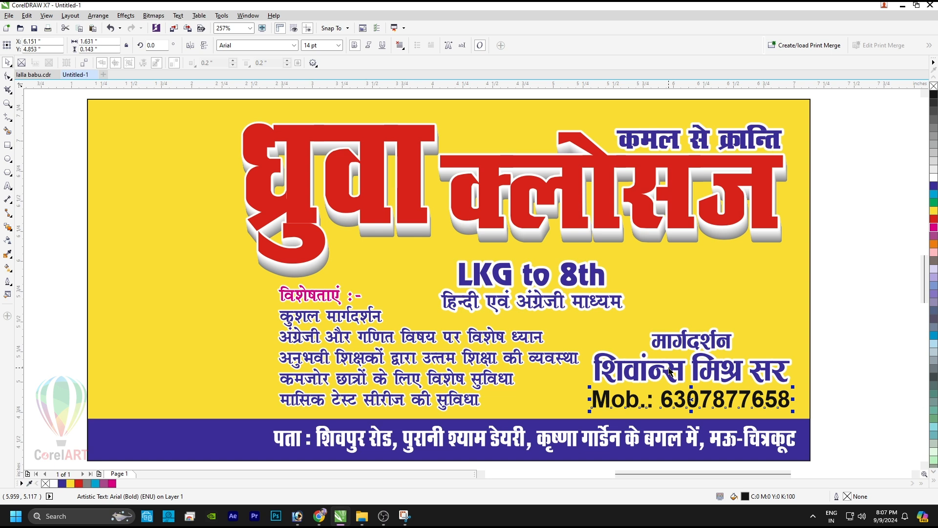
Step: Give the mobile number a white outline with round corners and caps, behind fill, scaling with text
key(F12)
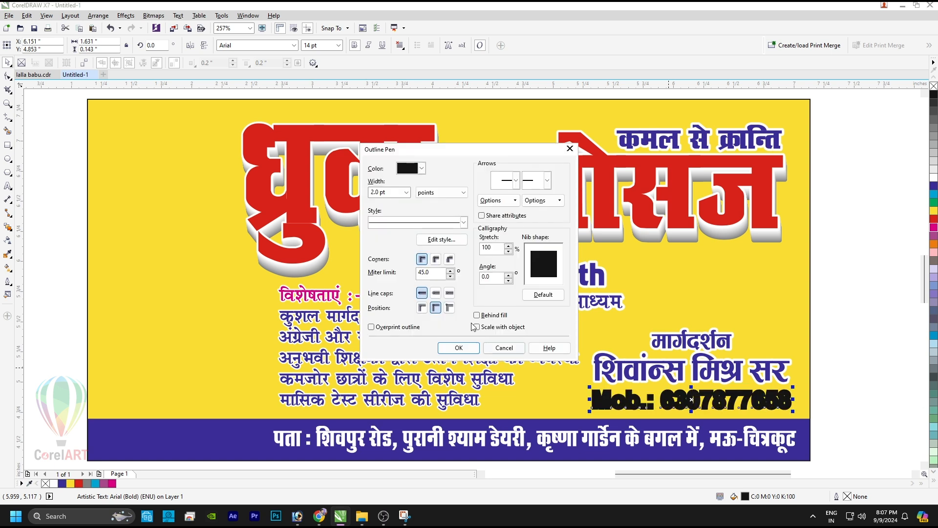
click(436, 259)
click(435, 292)
click(476, 315)
click(476, 326)
click(467, 350)
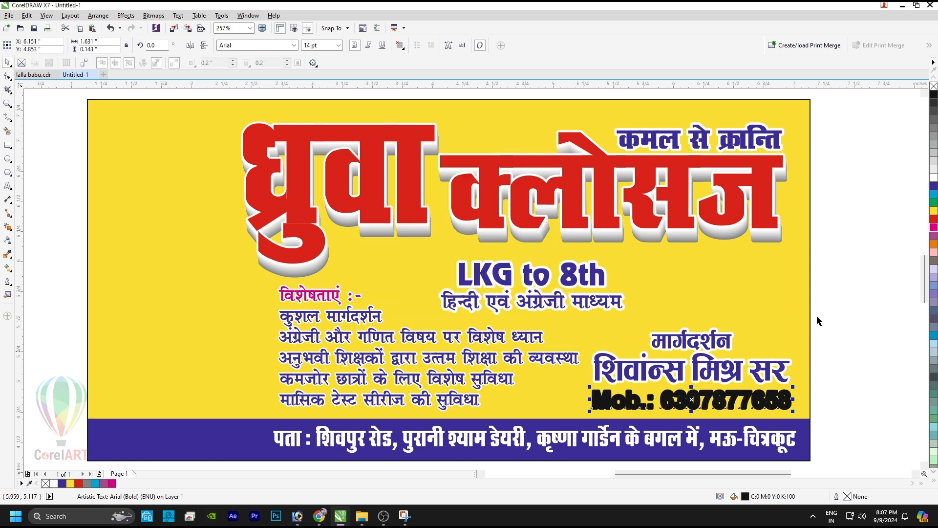
right_click(933, 178)
shift+click(735, 369)
click(862, 313)
drag(862, 313, 578, 421)
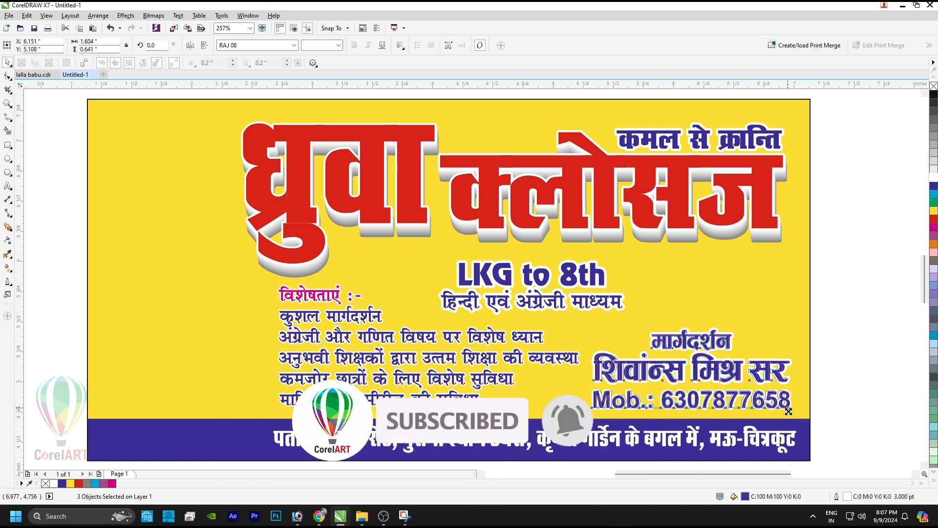
Step: Draw a cyan rectangle around the contact text and place it just behind the text
click(869, 337)
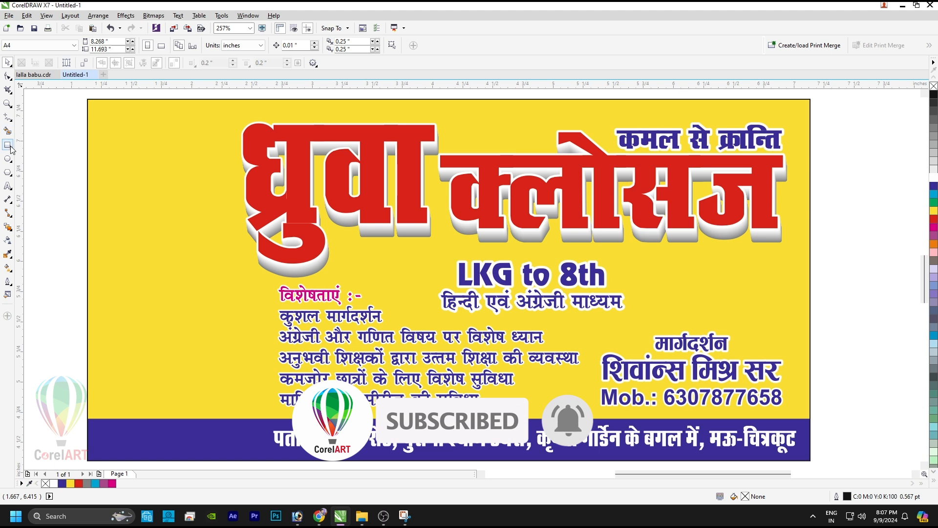
click(8, 146)
drag(593, 326, 788, 412)
key(space)
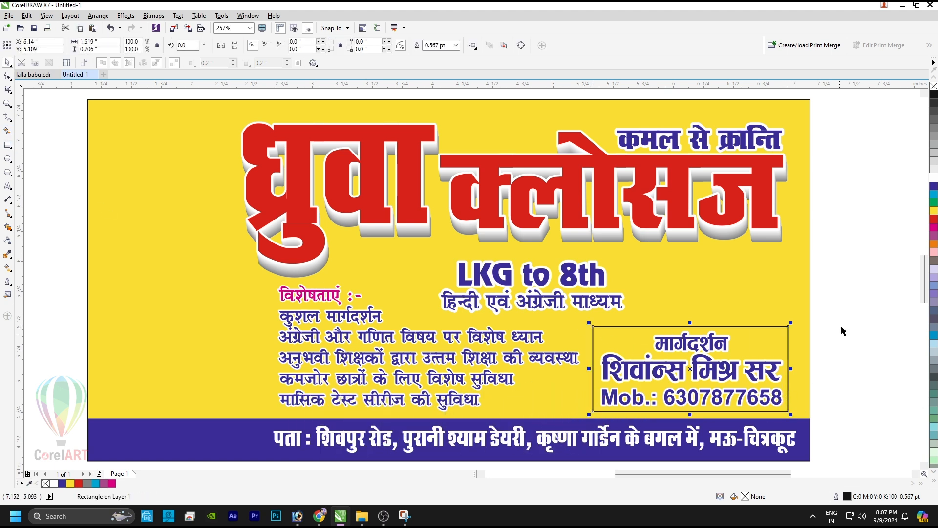
click(934, 194)
key(shift+Page_Down)
key(ctrl+Page_Up)
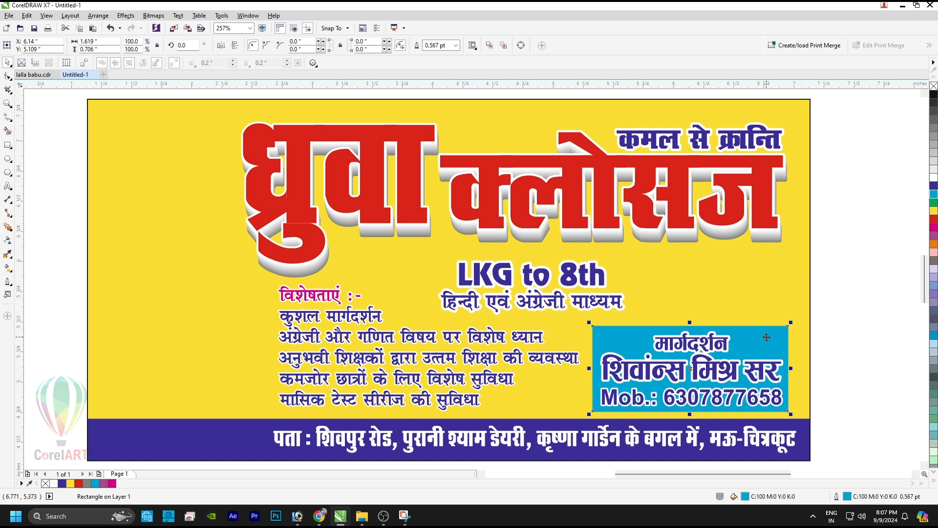
Step: Round the rectangle's corners, fill it purple, and give it a white outline
key(F10)
drag(787, 329, 787, 334)
key(space)
click(933, 480)
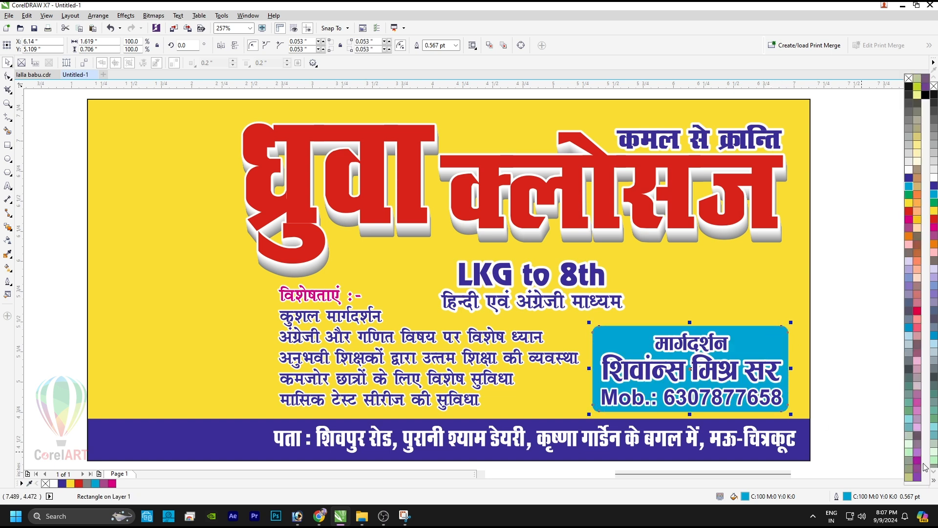
click(917, 462)
right_click(909, 169)
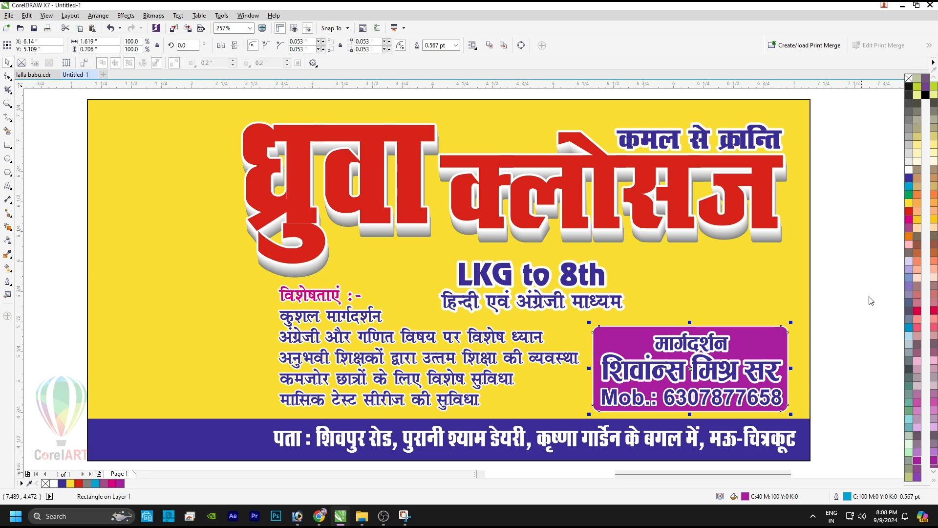
click(696, 361)
shift+click(706, 340)
Step: Give the contact lines a 1 pt outline, then make the heading and name yellow with black outlines
shift+click(701, 402)
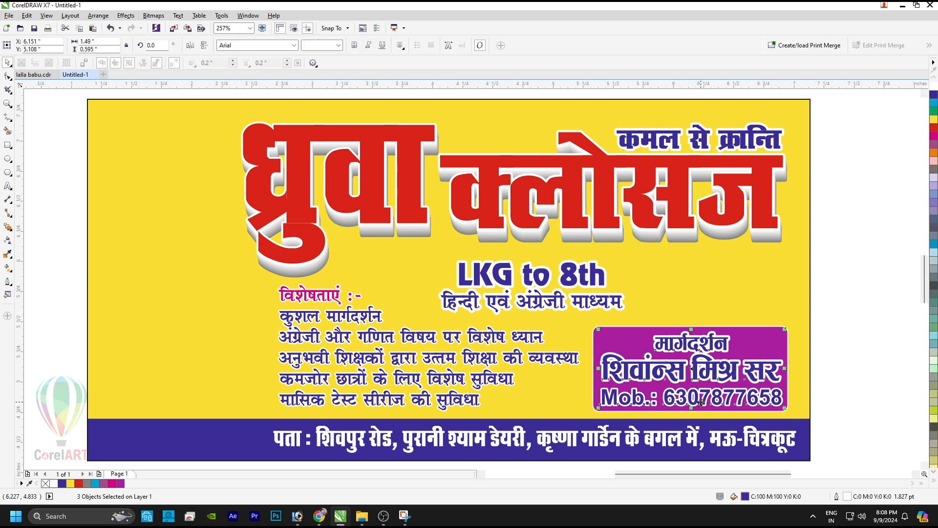
key(F12)
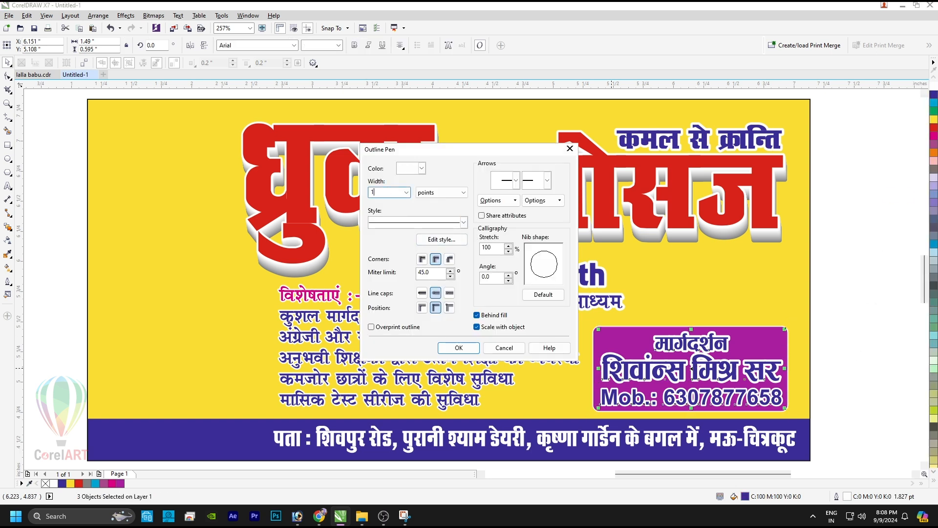
text(1)
key(Return)
shift+click(699, 397)
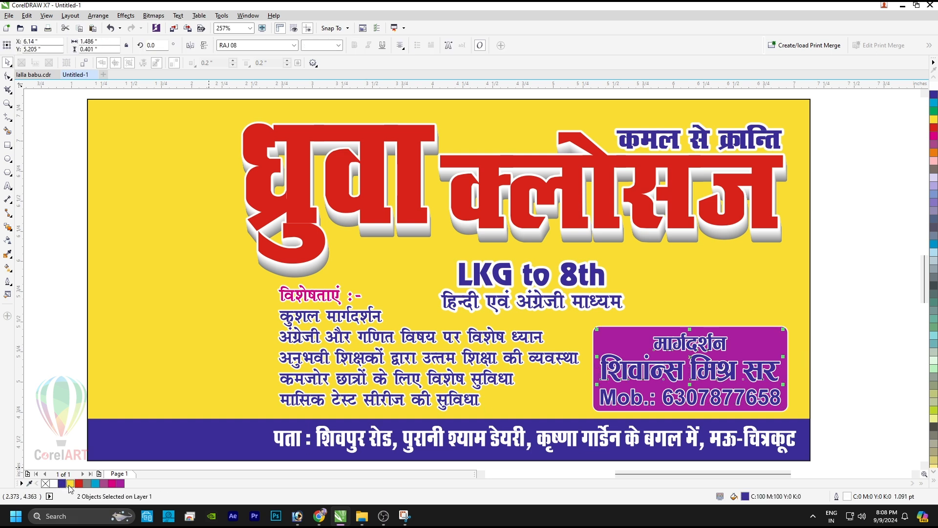
click(70, 483)
click(933, 481)
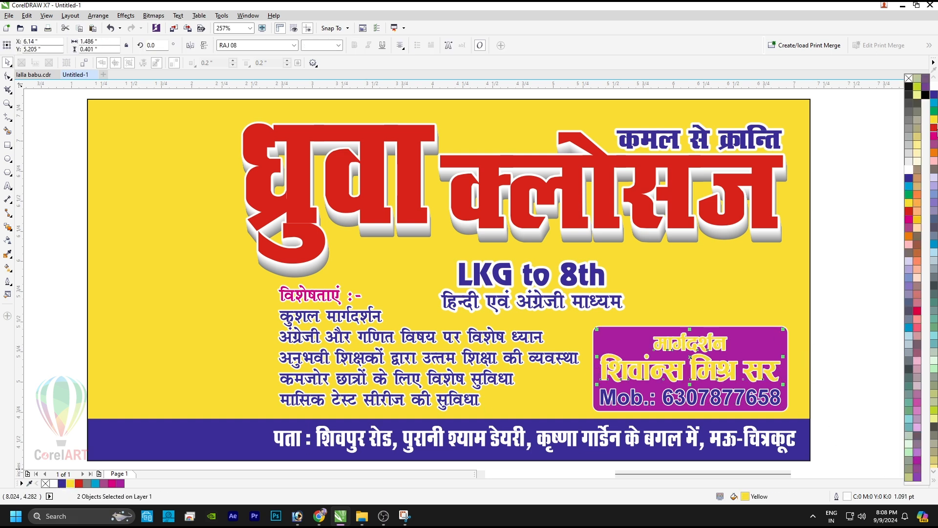
right_click(928, 97)
Step: Make the mobile number white with a blue outline and enlarge it, then widen the मार्गदर्शन heading
click(732, 400)
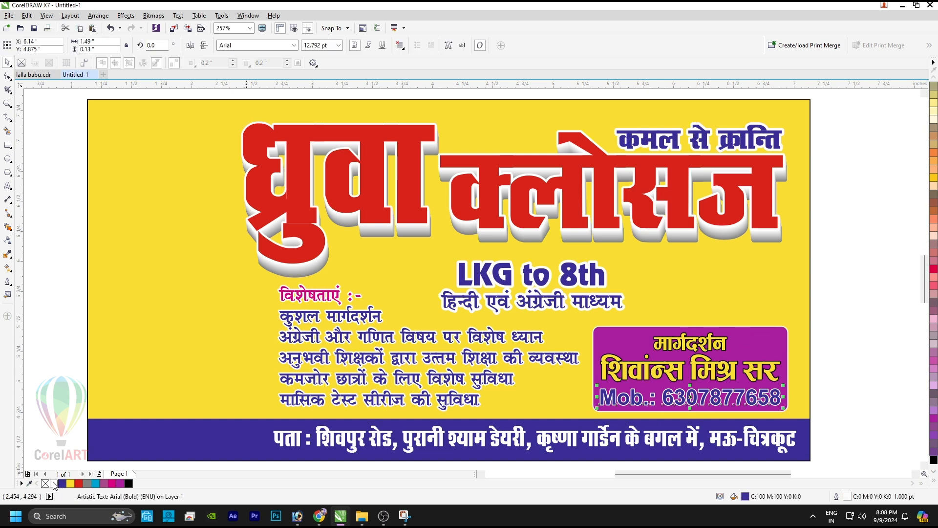
click(54, 483)
right_click(62, 484)
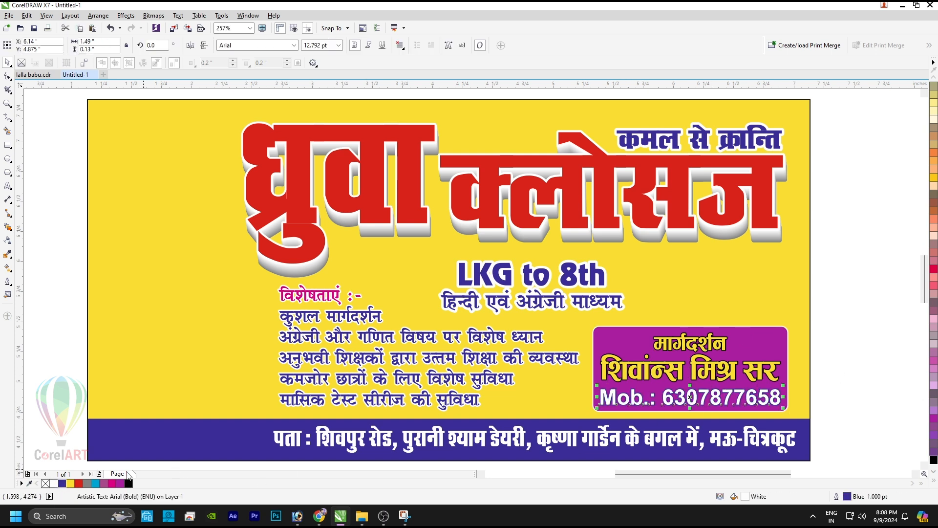
mouse_move(783, 397)
mouse_down()
mouse_move(772, 397)
mouse_move(780, 382)
mouse_up()
click(723, 350)
drag(730, 341, 769, 345)
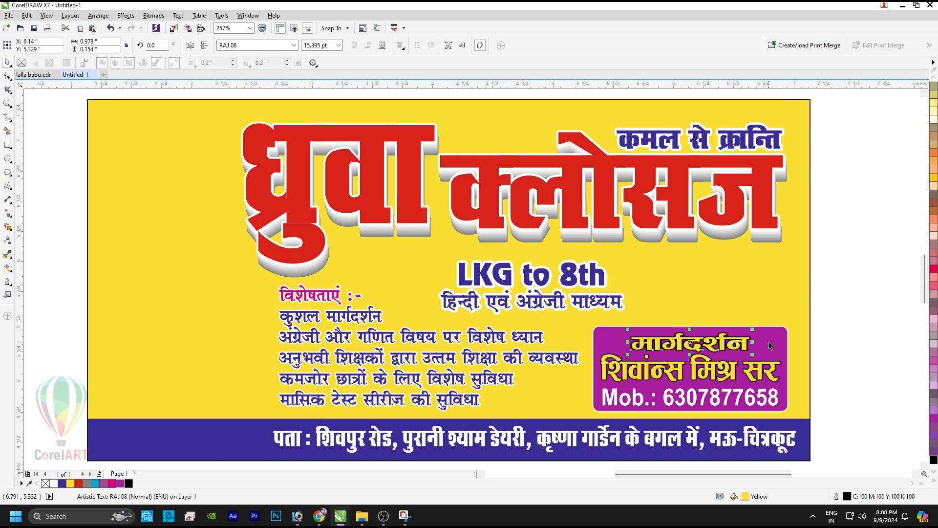
Step: Reset the heading and name outline nib and thin their outline to 0.7
click(824, 366)
click(766, 367)
shift+click(747, 341)
key(F12)
click(542, 295)
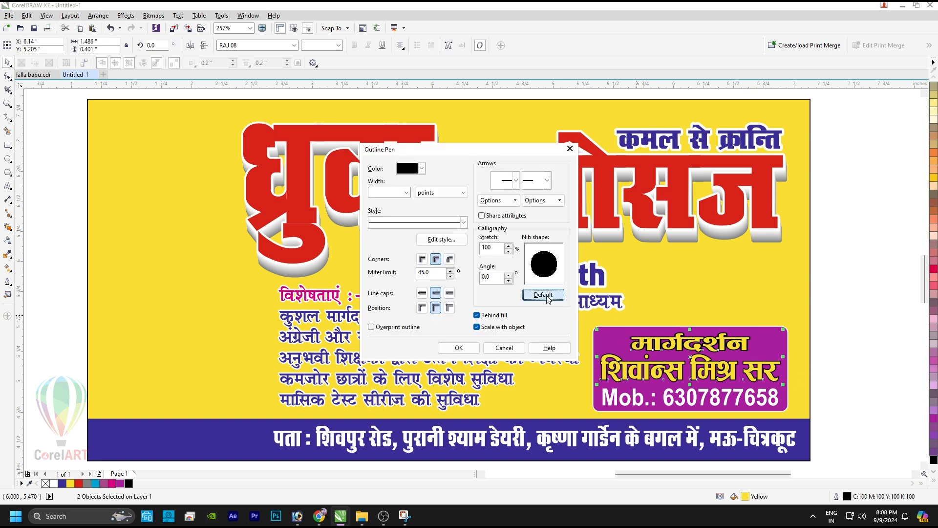
click(462, 348)
key(F12)
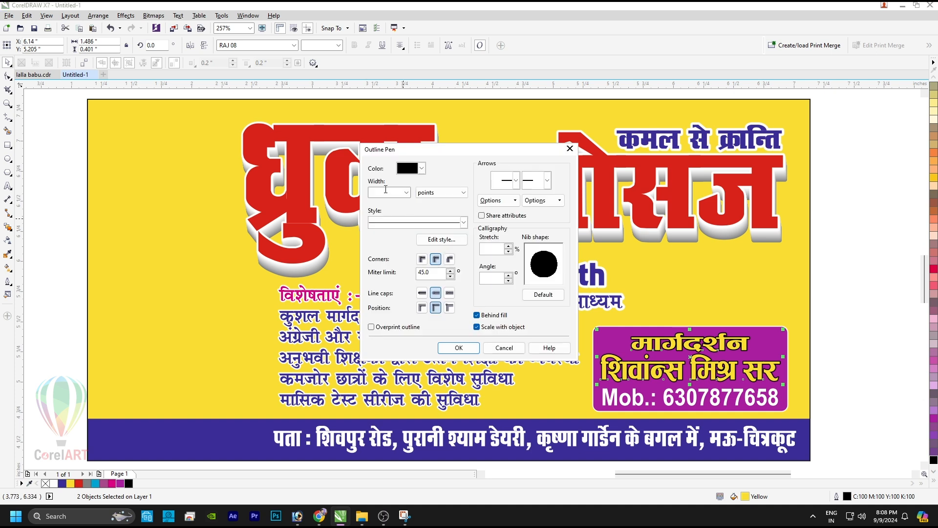
key(Return)
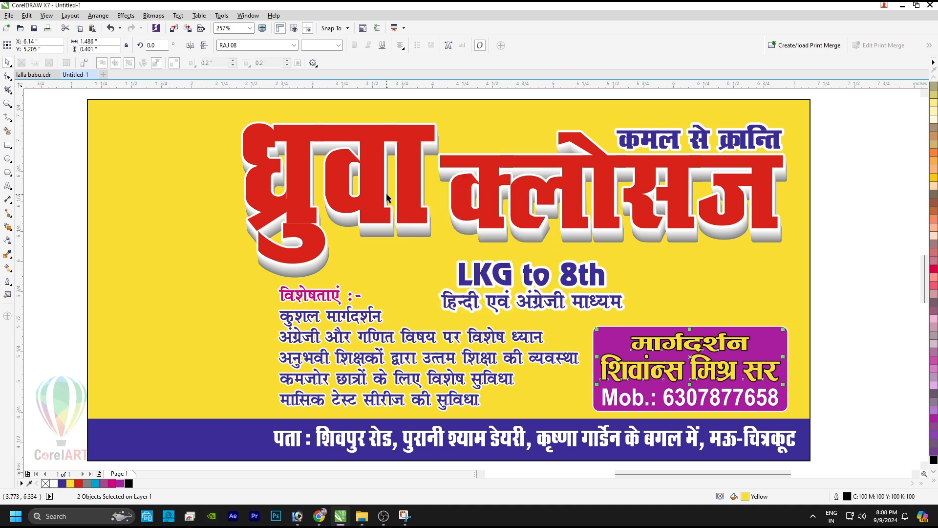
shift+click(768, 342)
shift+click(768, 342)
shift+click(768, 345)
key(F12)
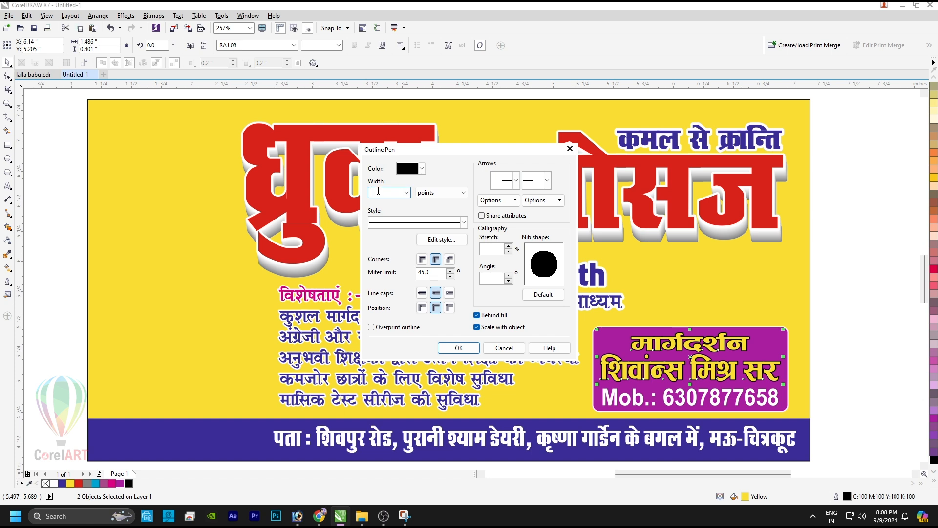
text(.7)
key(Return)
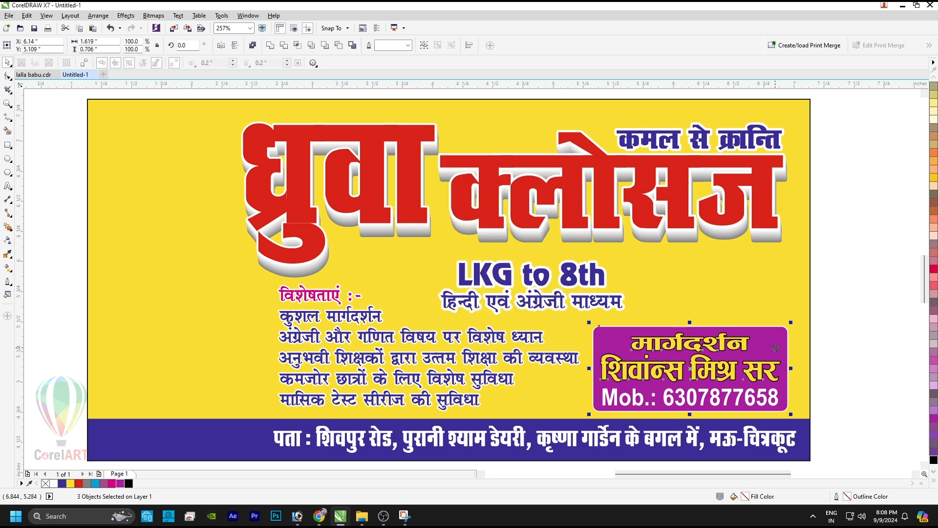
Step: Fill the name box with a vertical purple-to-black gradient
key(g)
drag(770, 340, 771, 445)
click(933, 460)
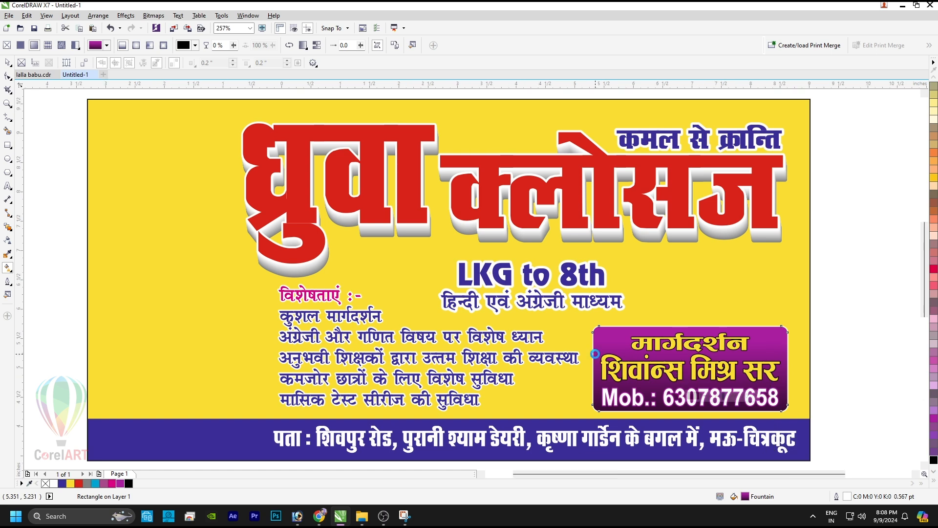
scroll(594, 353, down, 3)
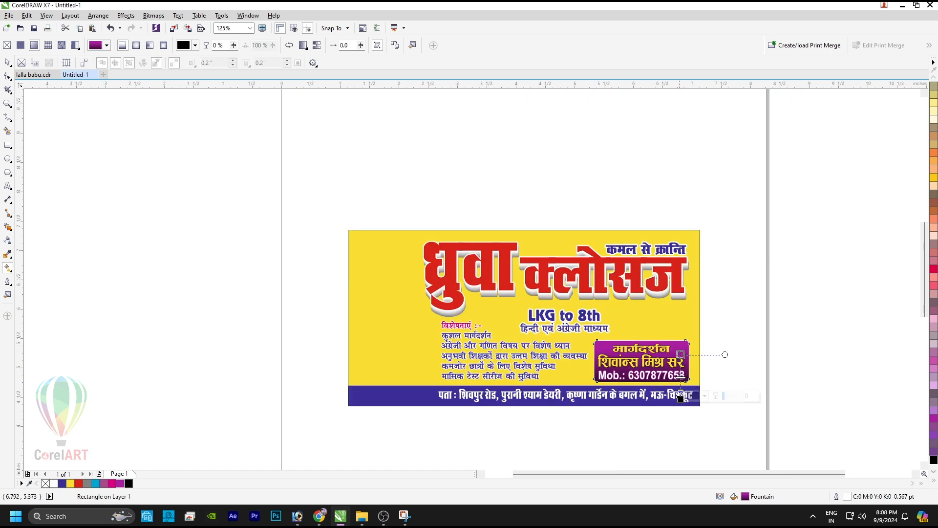
key(space)
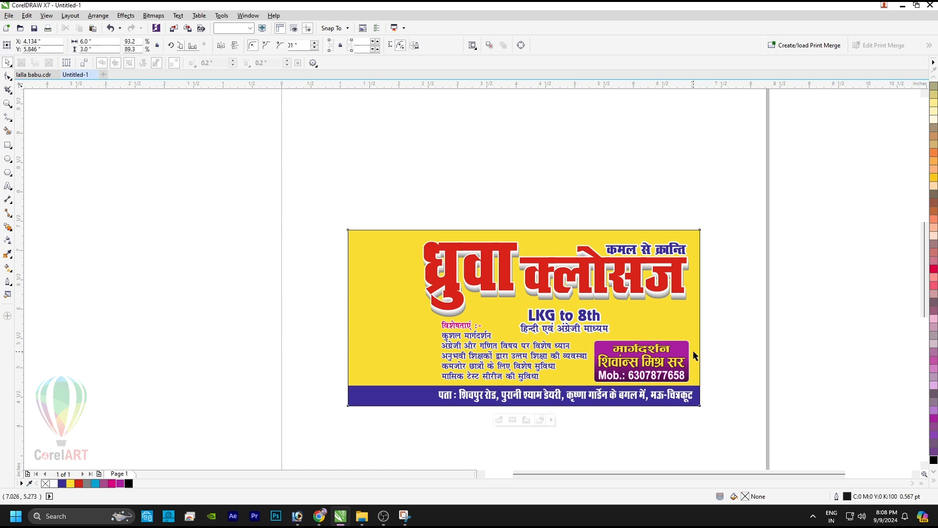
Step: Set the box's outline width to 1 pt
click(439, 45)
text(1)
key(Return)
scroll(703, 381, up, 2)
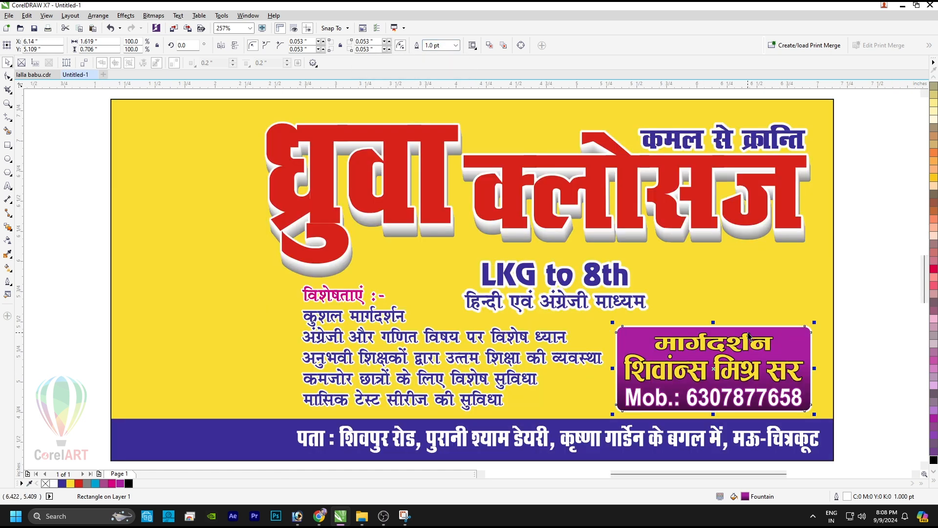
Step: Centre LKG to 8th and the Hindi medium line over the purple box, nudging the Hindi line down slightly
click(855, 277)
click(604, 300)
shift+click(594, 276)
shift+click(641, 336)
key(c)
click(776, 302)
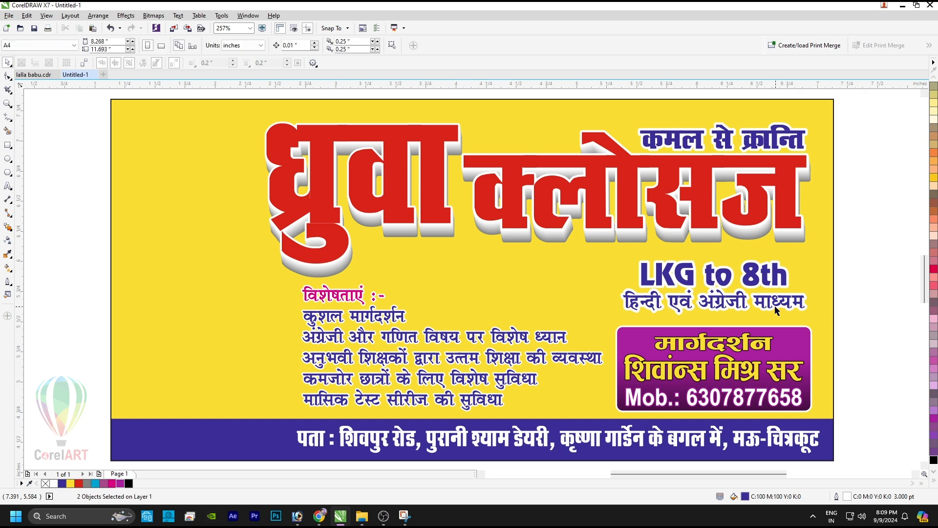
drag(775, 302, 775, 309)
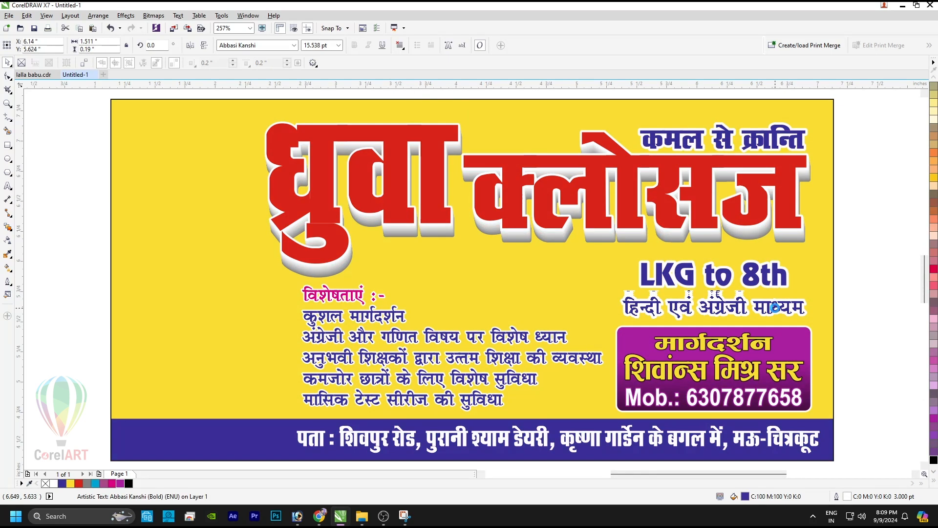
Step: Give LKG to 8th and the Hindi medium line a 1.5 pt outline
key(F12)
click(375, 191)
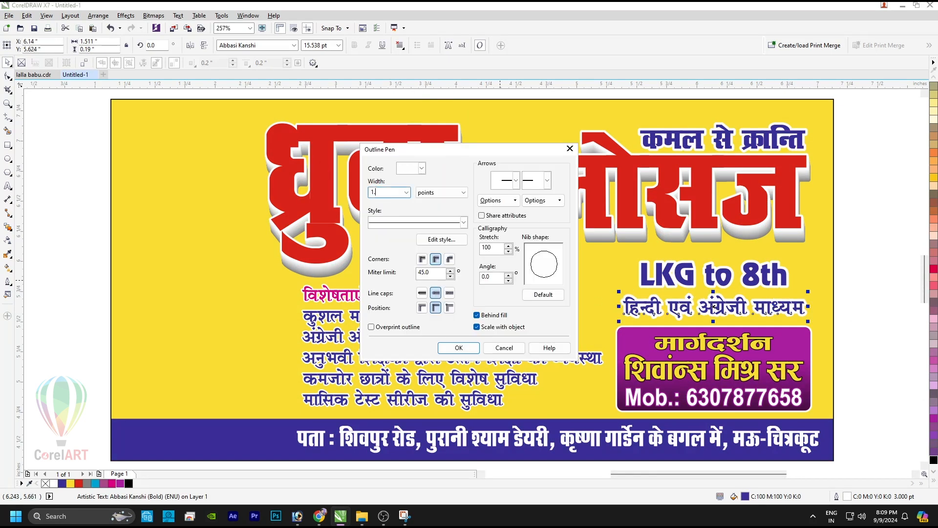
text(1.)
key(Return)
click(714, 283)
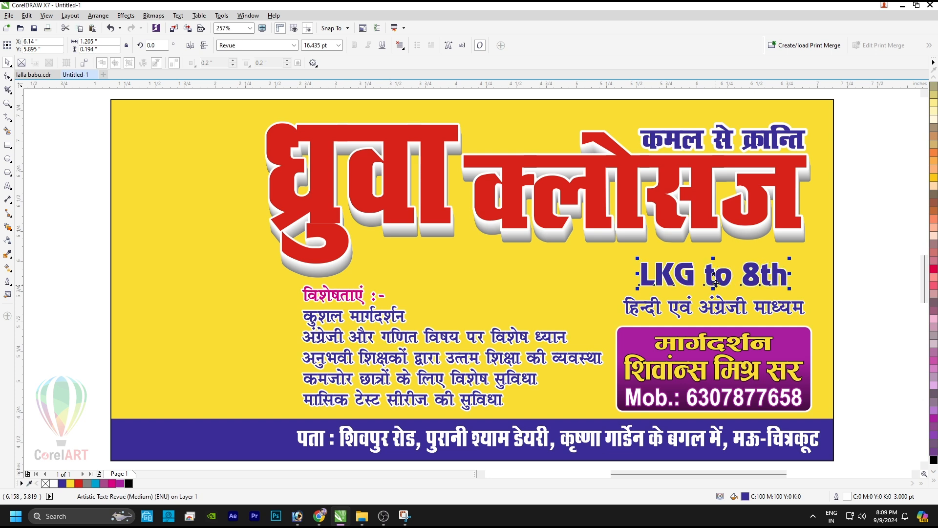
shift+click(725, 309)
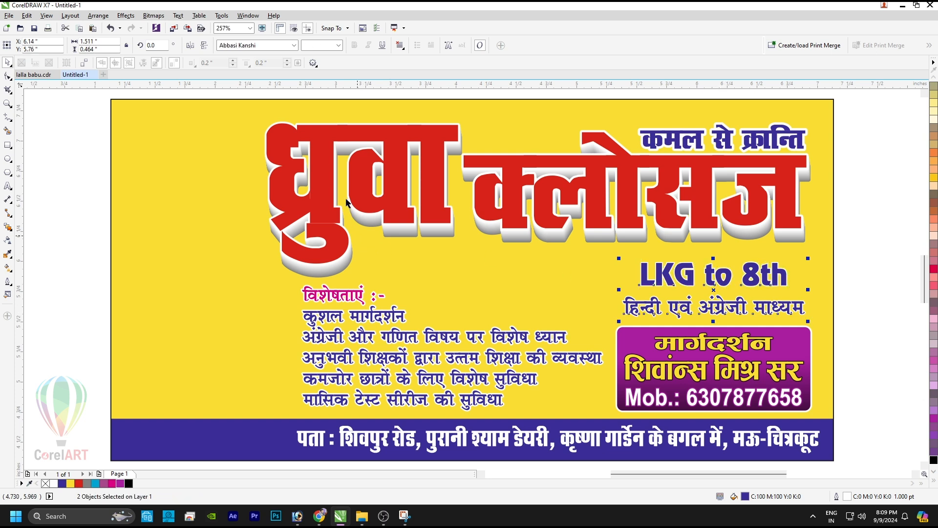
key(F12)
click(382, 191)
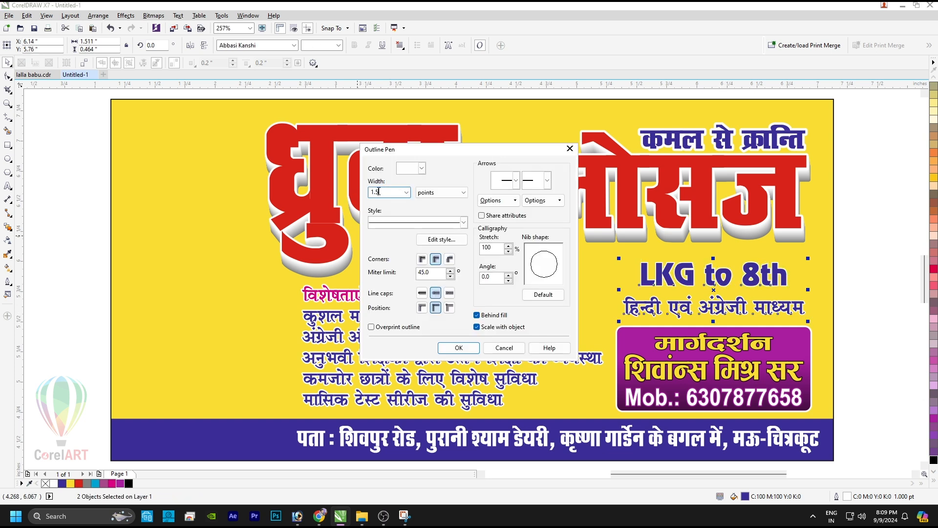
key(Return)
Step: Fill LKG to 8th red and enlarge it to about 19.76 pt
click(841, 313)
click(767, 271)
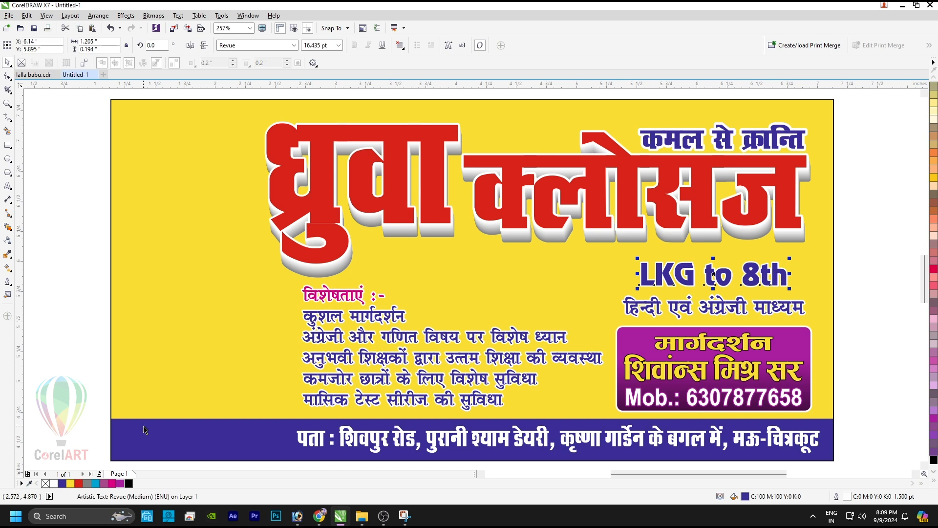
click(79, 483)
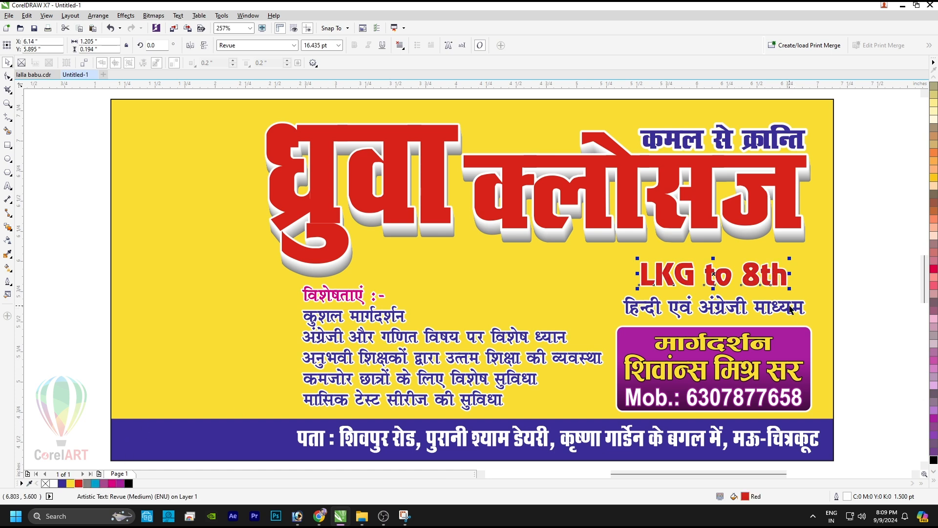
drag(788, 288, 768, 306)
shift+click(768, 303)
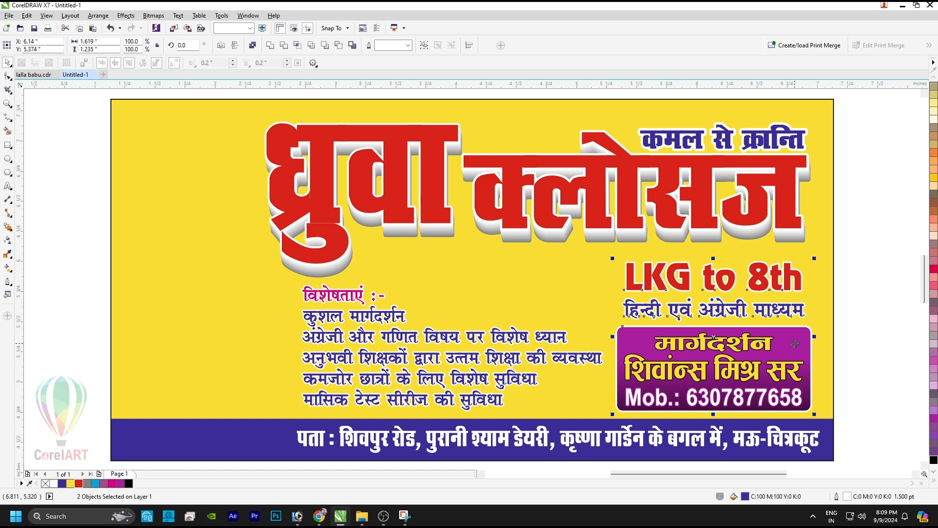
Step: Move both lines down slightly and give LKG to 8th a darker red fill, shrinking it a touch
click(857, 332)
click(781, 278)
click(782, 279)
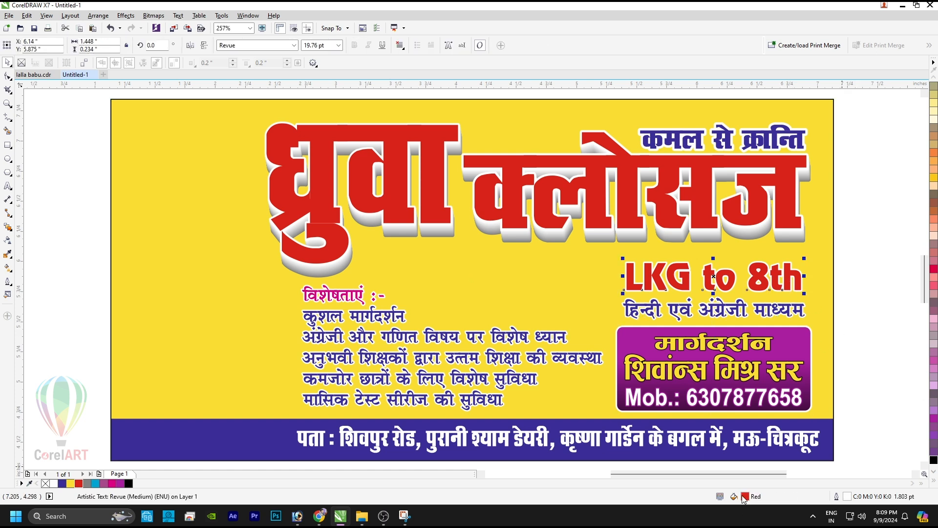
key(shift+F11)
drag(694, 284, 697, 307)
click(875, 357)
shift+click(739, 314)
key(Escape)
click(784, 282)
drag(809, 294, 808, 293)
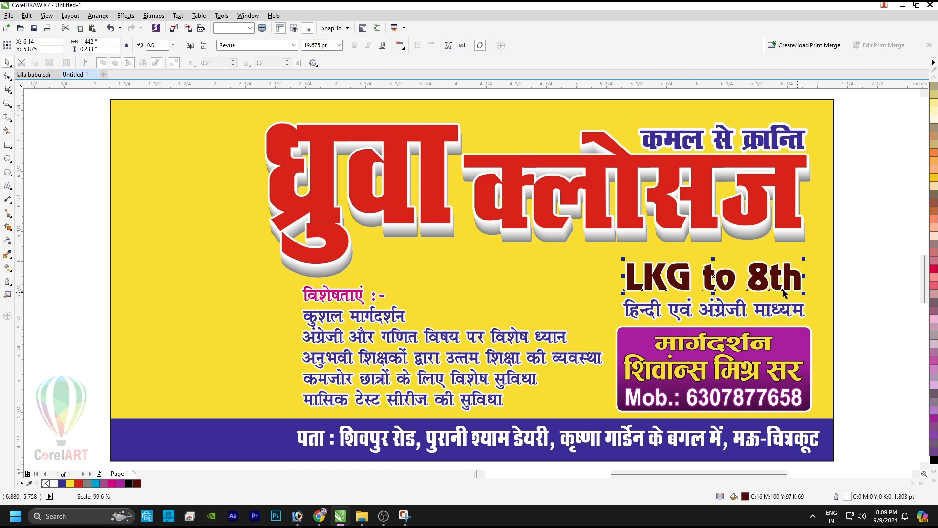
Step: Apply a vertical linear fountain fill to LKG to 8th with a red top node
key(g)
drag(682, 284, 681, 268)
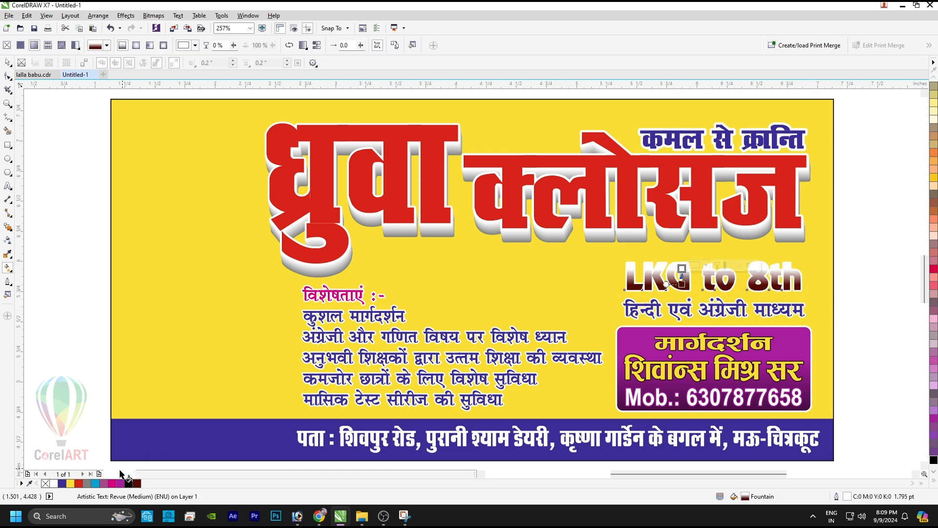
click(78, 483)
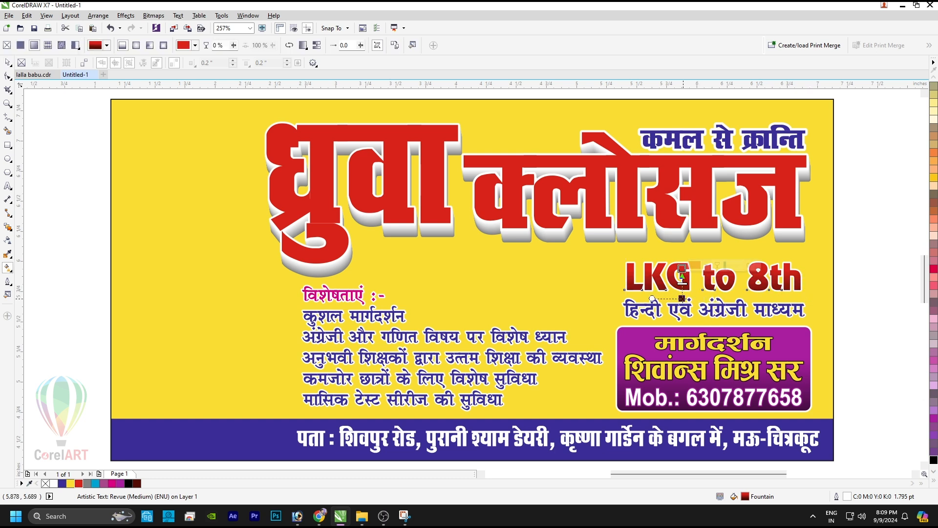
key(space)
click(872, 308)
click(803, 296)
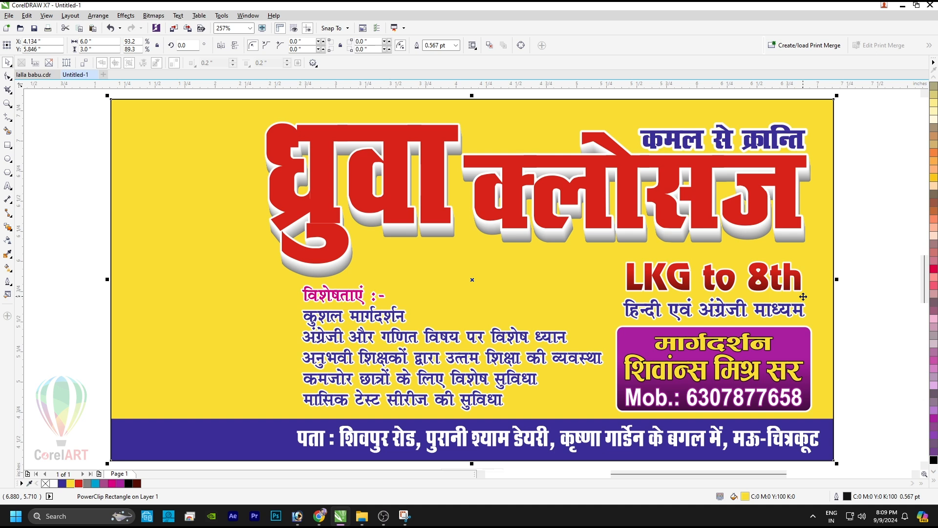
click(855, 299)
Step: Enlarge the Hindi medium line and lighten its blue fill by setting M to 60
click(809, 305)
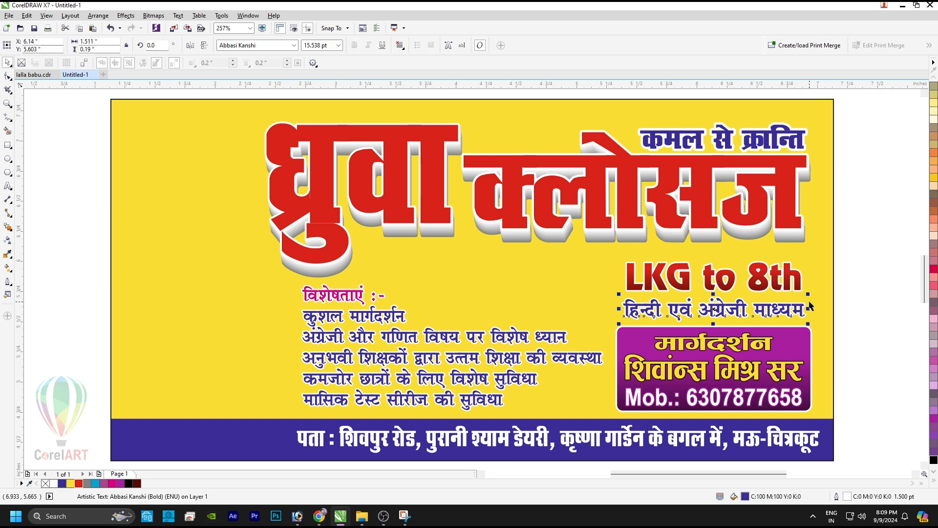
drag(810, 293, 818, 292)
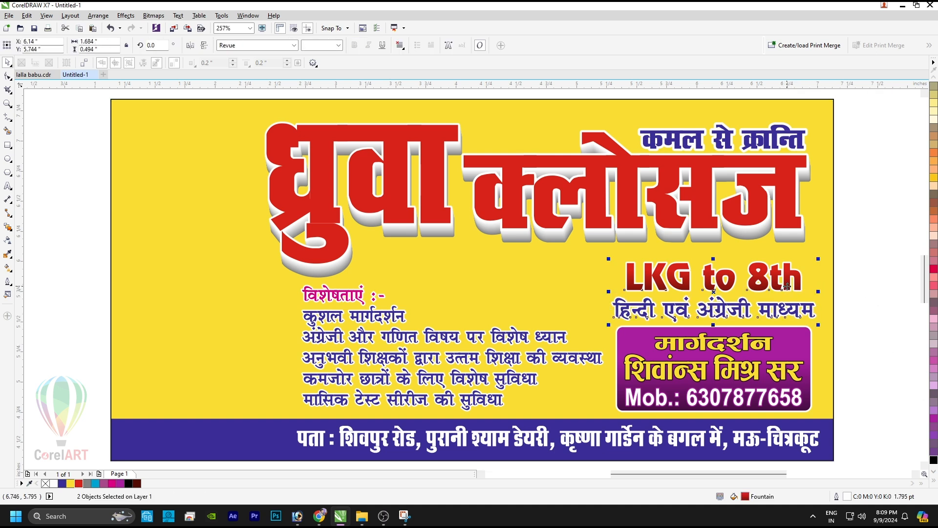
double_click(745, 496)
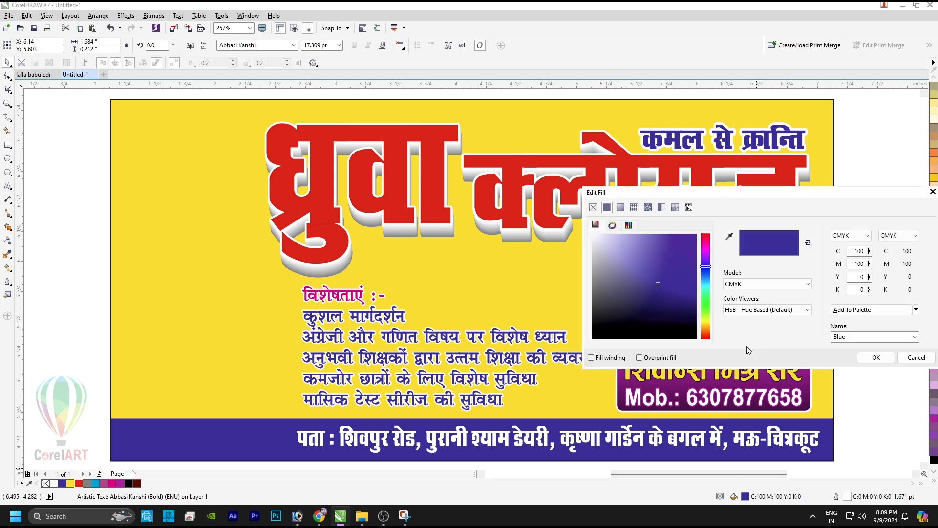
text(630)
key(Return)
Step: Add a 60% Black copy of LKG to 8th one layer behind it as a shadow
shift+click(771, 282)
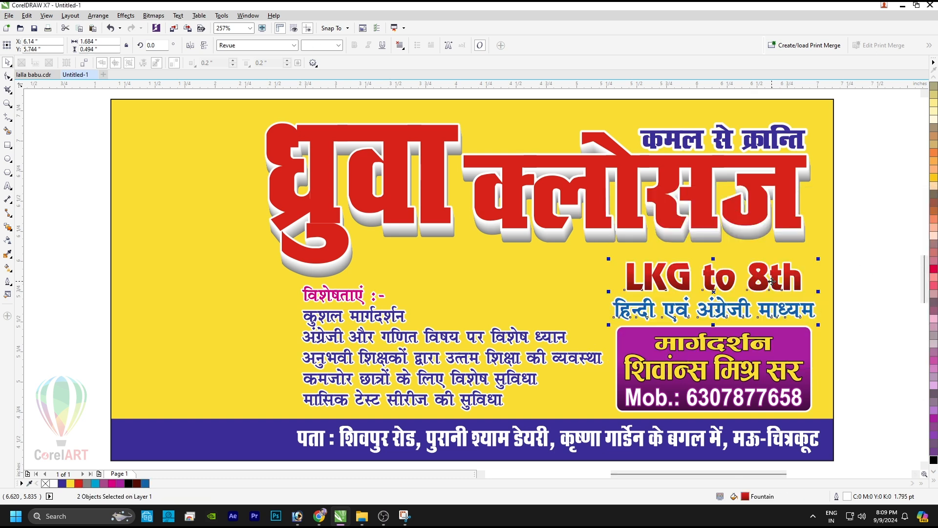
click(784, 272)
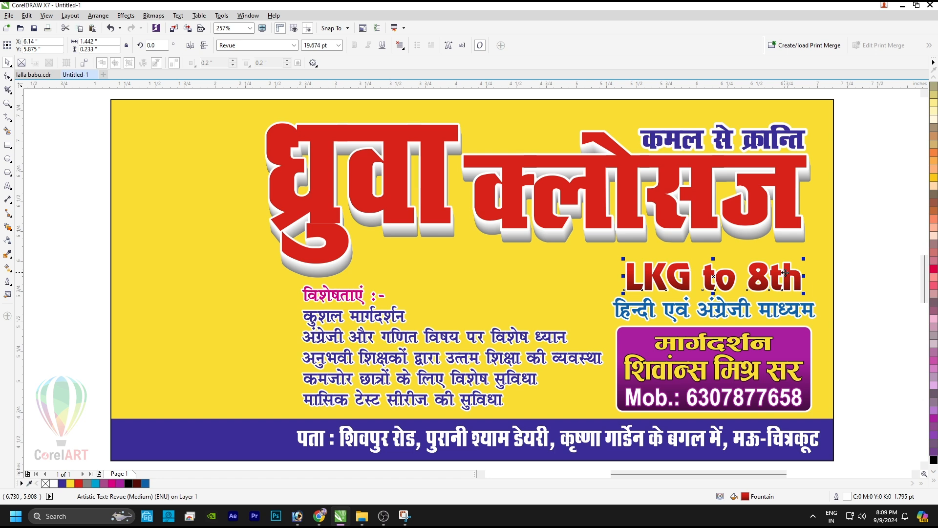
drag(784, 272, 785, 274)
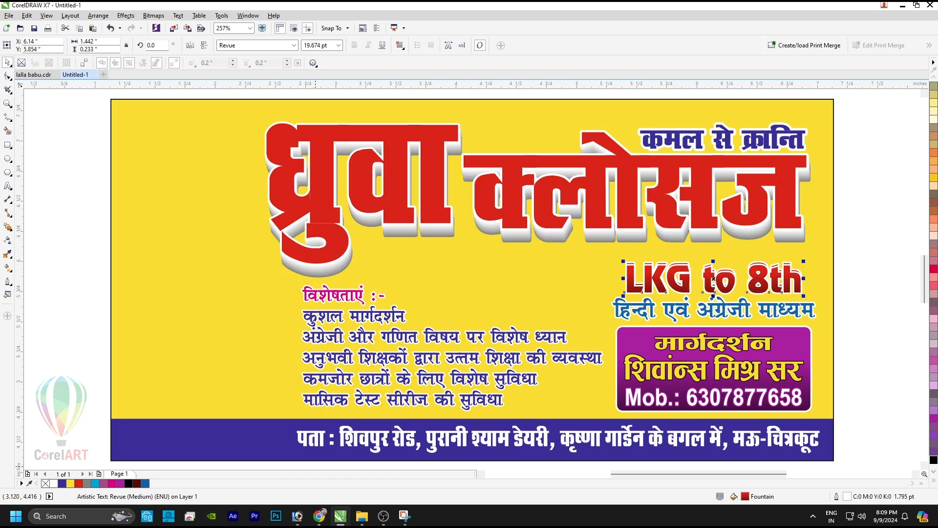
click(86, 484)
right_click(87, 484)
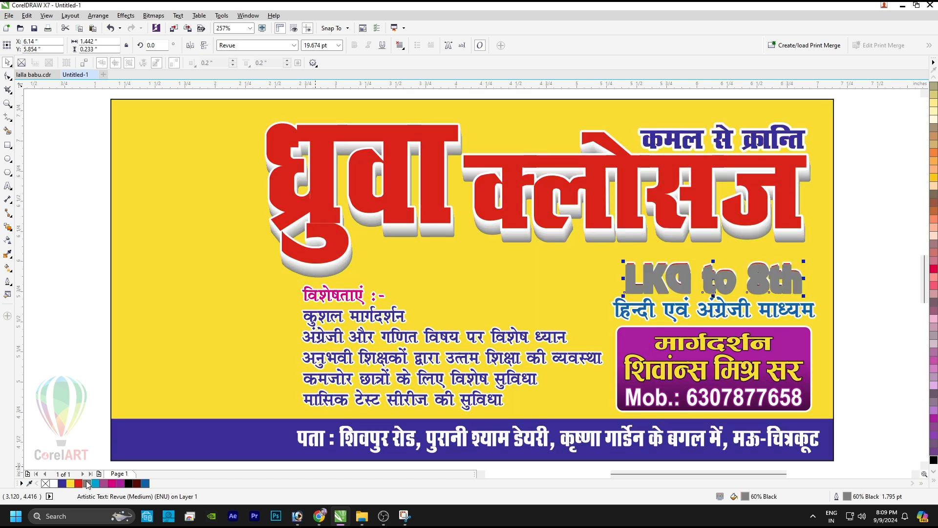
key(ctrl+Page_Down)
key(Up)
key(Down)
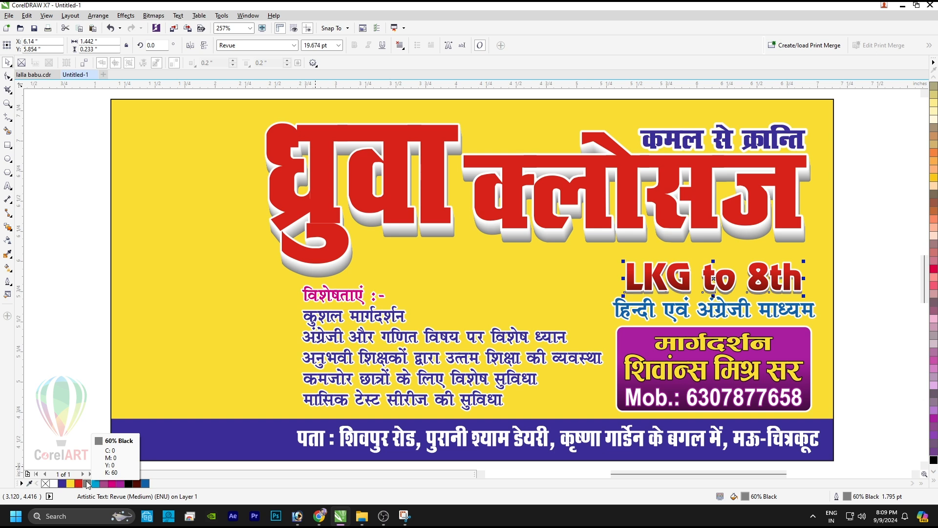
key(Up)
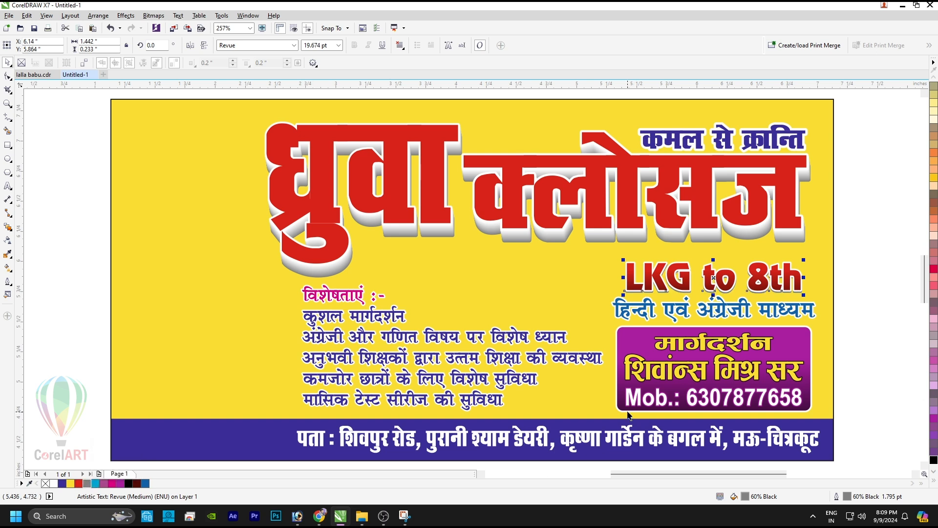
Step: Make the मार्गदर्शन heading white, then bring up the Tone Curve adjustment
drag(858, 253, 584, 325)
click(689, 342)
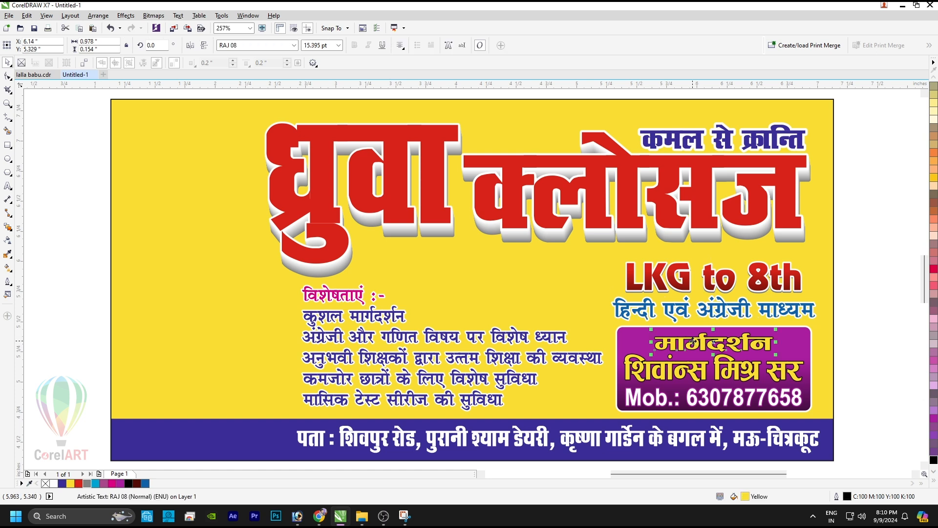
click(54, 483)
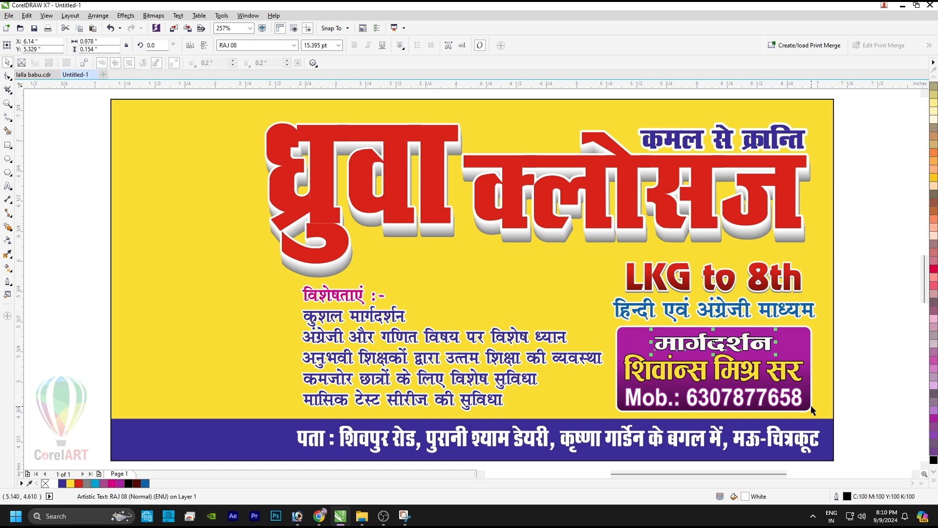
click(751, 370)
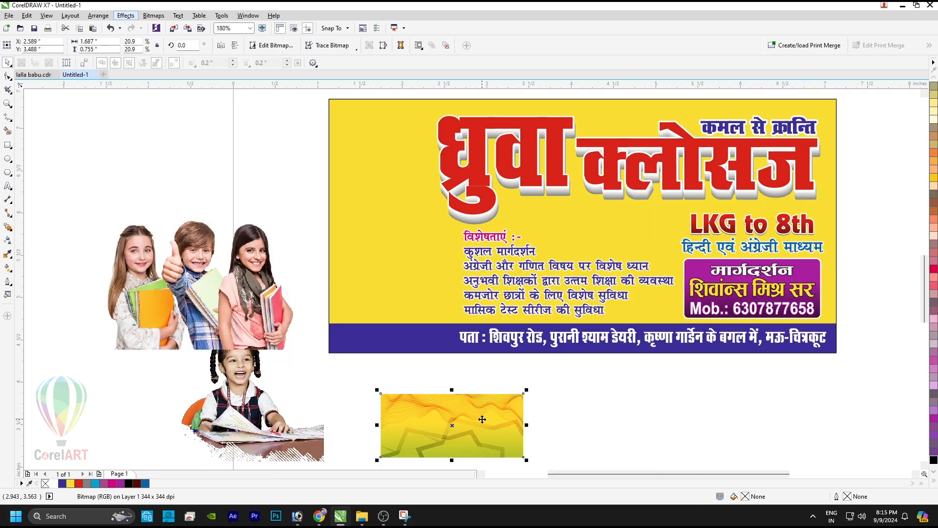
key(ctrl+t)
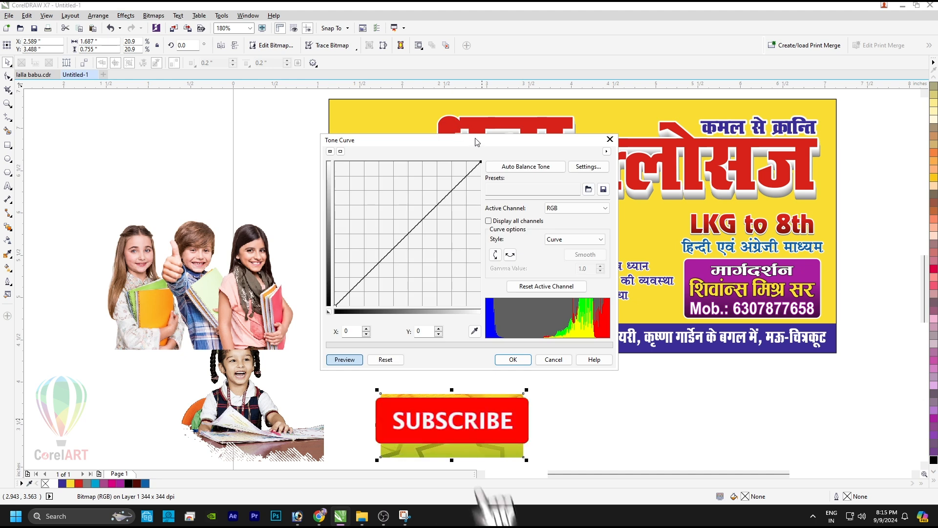
Step: Raise the tone curve to brighten the yellow wave texture
drag(359, 138, 247, 135)
drag(188, 215, 188, 198)
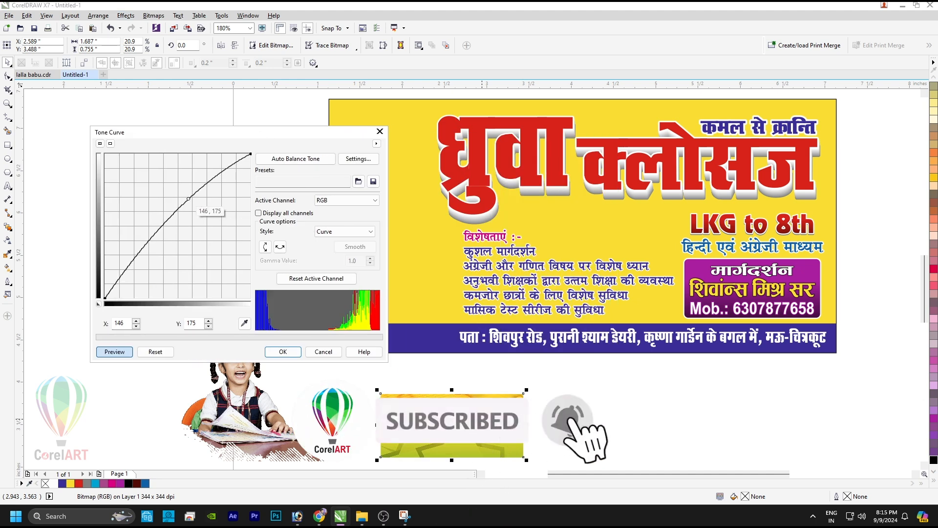
click(283, 351)
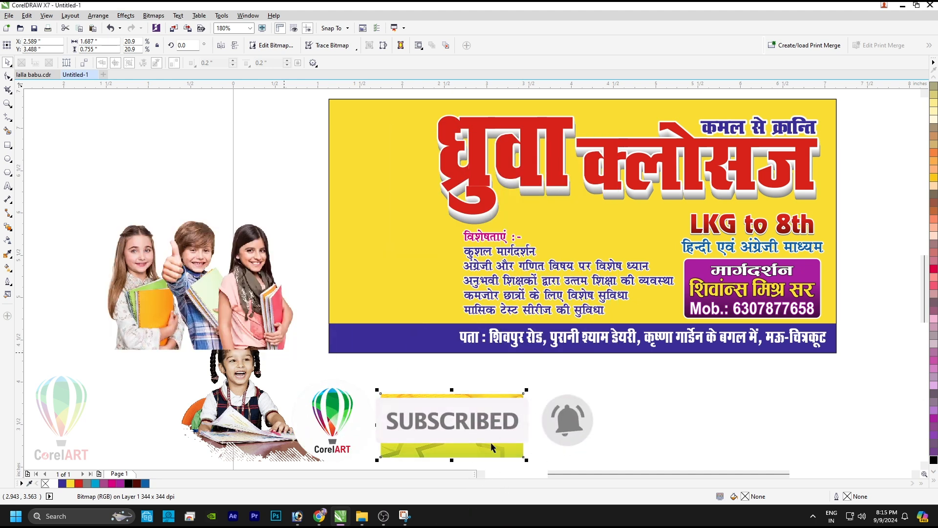
Step: PowerClip the texture inside the yellow banner and enlarge it to fill the background
right_click(493, 444)
click(511, 173)
click(381, 205)
drag(656, 260, 829, 299)
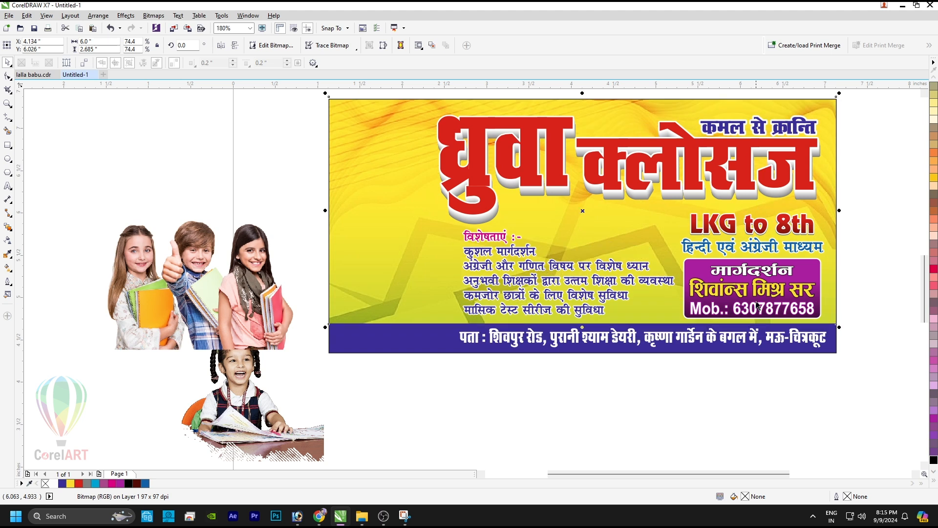
click(604, 396)
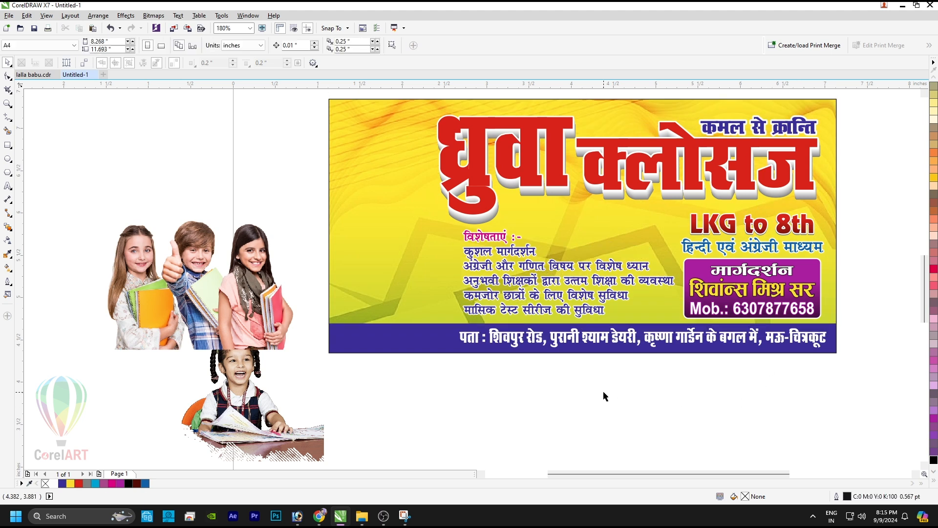
Step: Remove the outline from the purple box text lines and group them
click(720, 277)
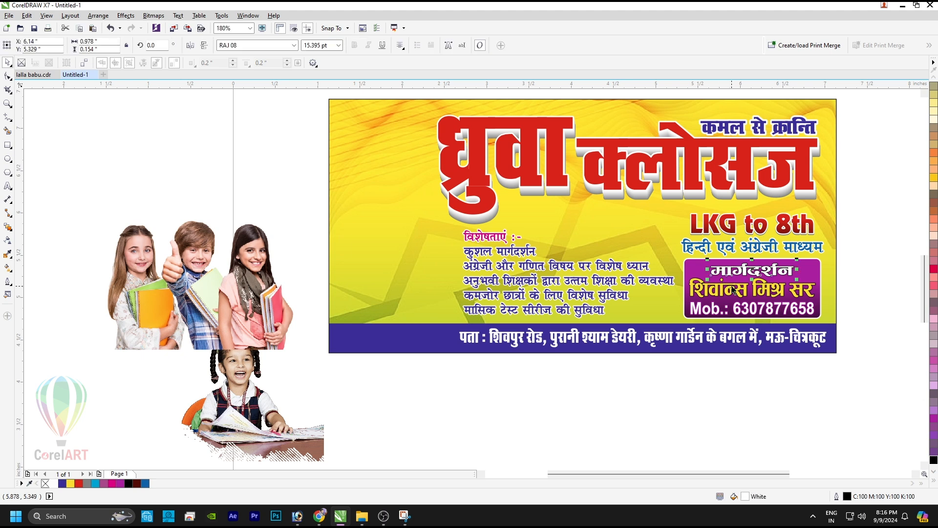
right_click(45, 484)
key(ctrl+g)
shift+click(702, 265)
click(645, 361)
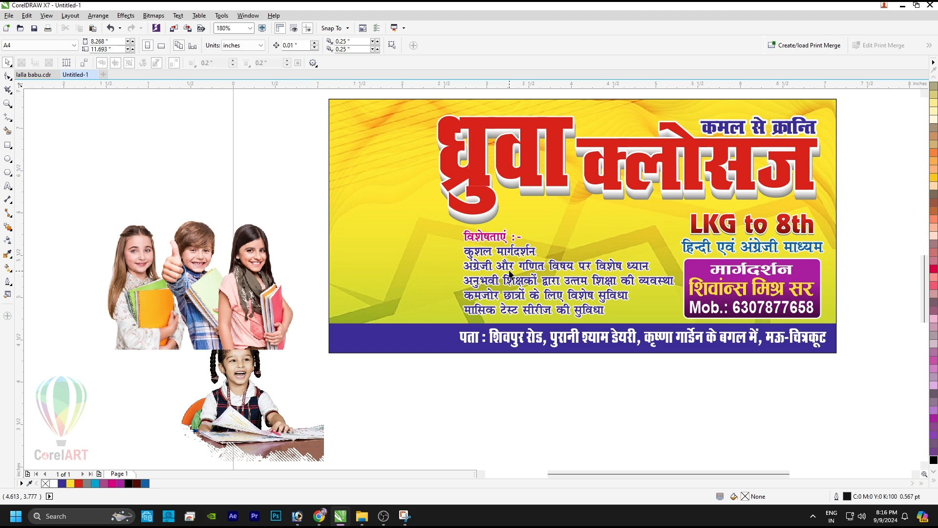
click(528, 253)
click(513, 395)
Step: Move the sitting girl photo onto the banner and PowerClip it inside
click(236, 251)
drag(252, 412, 386, 179)
key(alt+c)
key(w)
key(p)
click(393, 293)
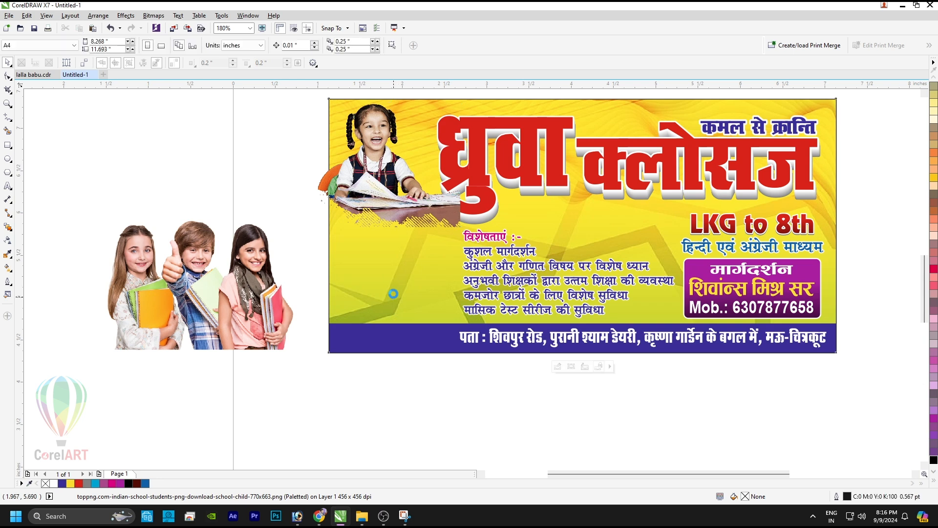
Step: Place the three-children photo at the banner's bottom, enlarged to about 74%
drag(229, 288, 369, 305)
ctrl+click(376, 263)
drag(431, 296, 430, 301)
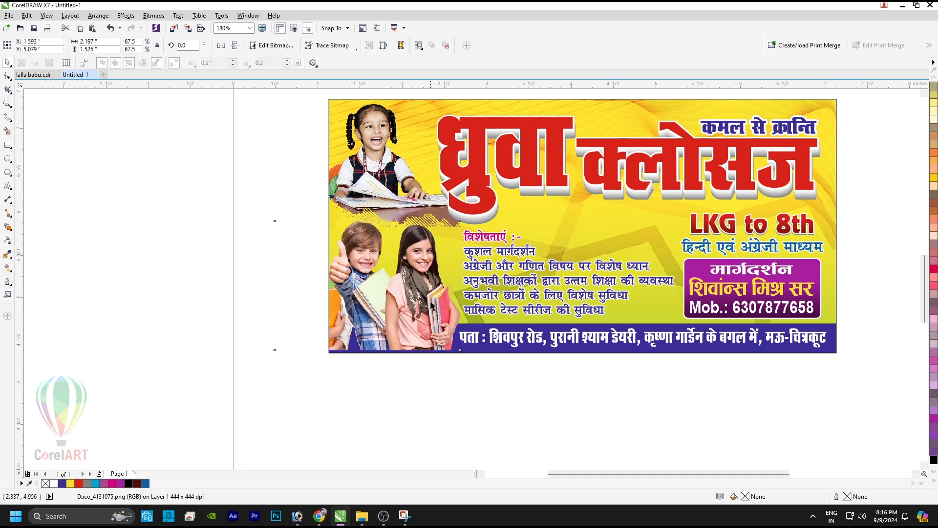
drag(463, 223, 482, 210)
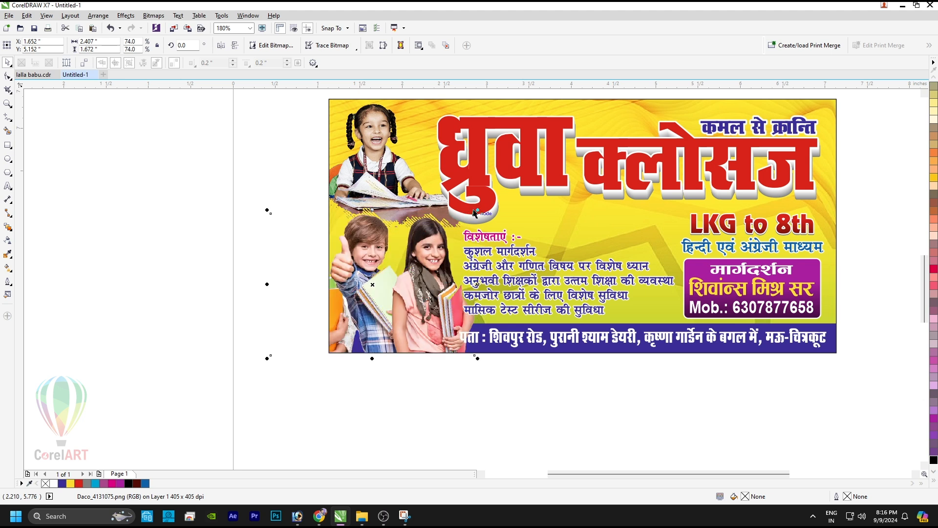
drag(481, 211, 483, 207)
Step: Narrow the address line and the features list from their left edges
click(487, 257)
click(478, 342)
drag(460, 337, 472, 338)
click(567, 280)
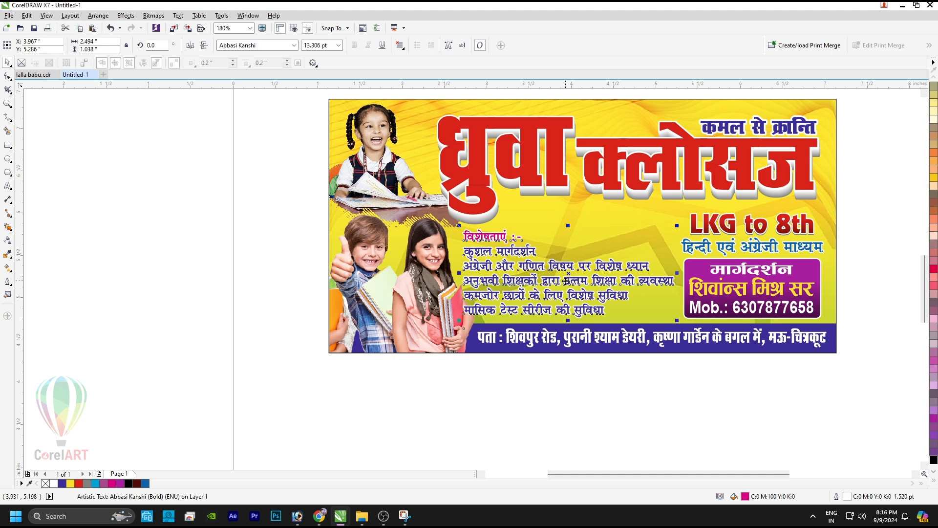
drag(460, 274, 478, 274)
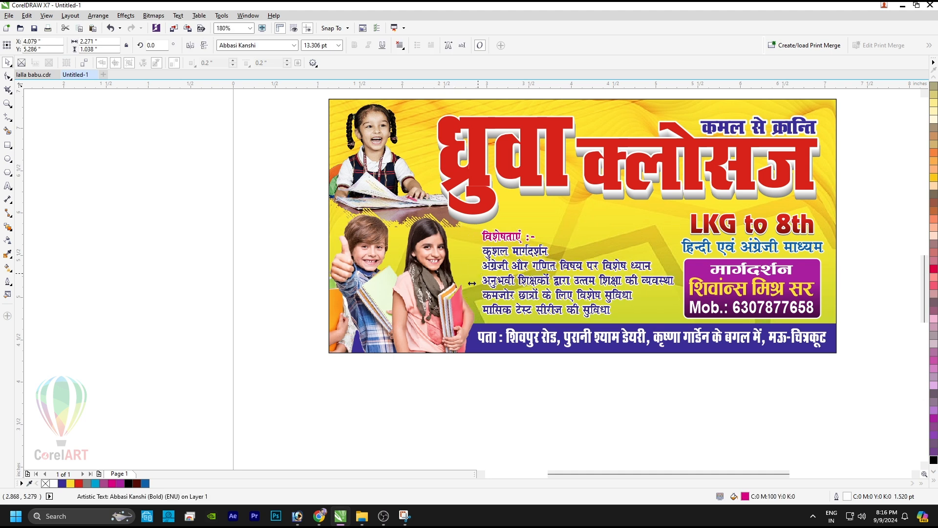
click(498, 373)
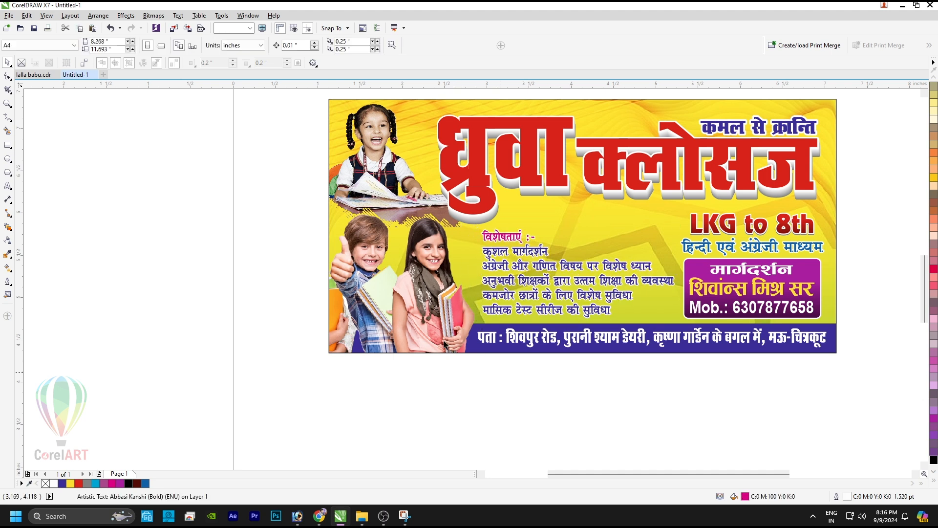
click(8, 146)
scroll(464, 274, up, 4)
Step: Draw a small diamond with a magenta-to-white gradient fill and no outline
mouse_move(481, 176)
mouse_down()
mouse_move(511, 205)
mouse_move(513, 181)
mouse_move(513, 191)
mouse_up()
key(space)
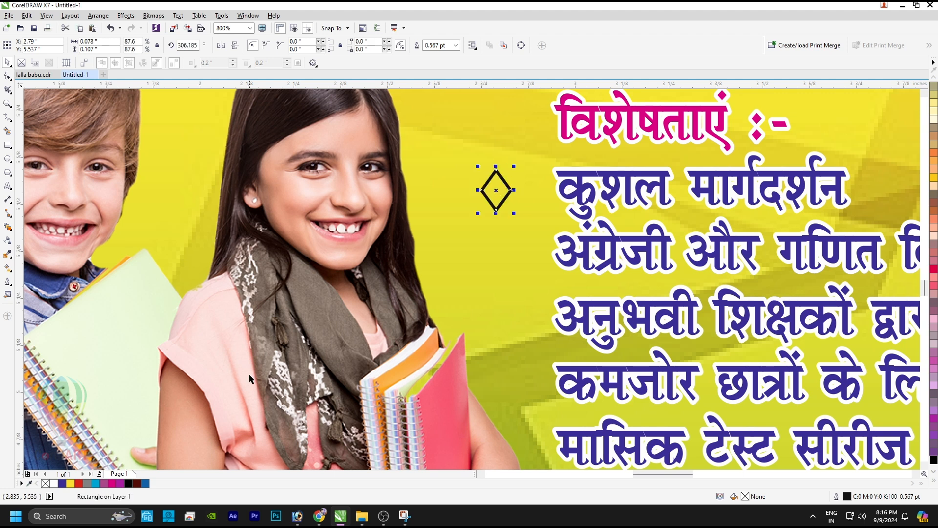
click(117, 484)
key(g)
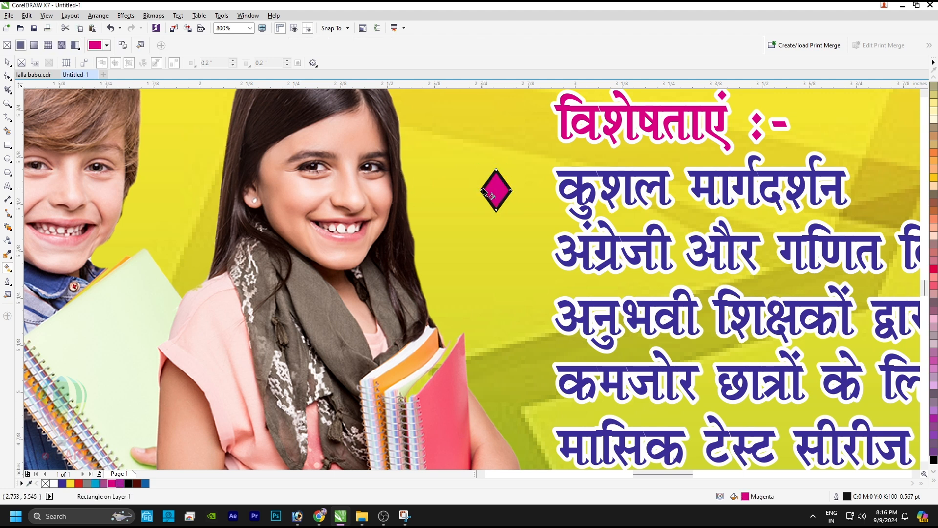
drag(496, 191, 496, 180)
key(space)
key(g)
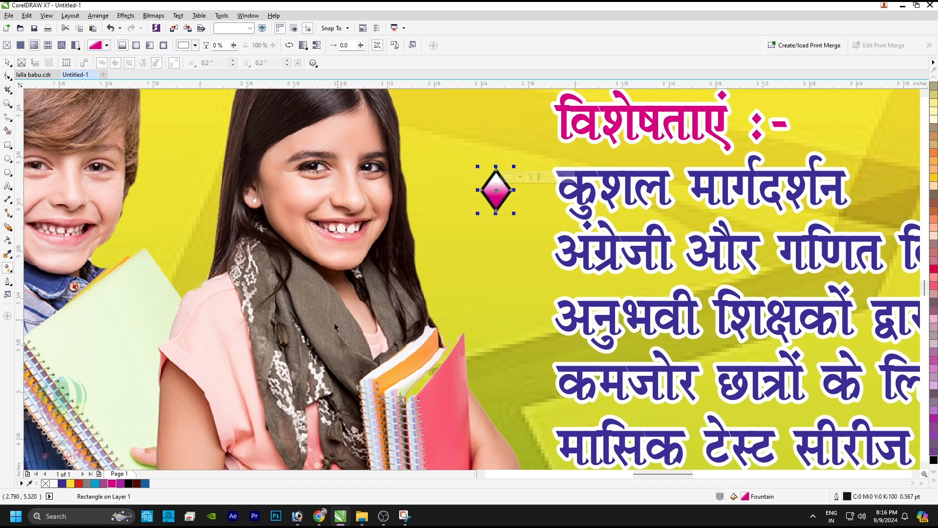
key(space)
right_click(46, 483)
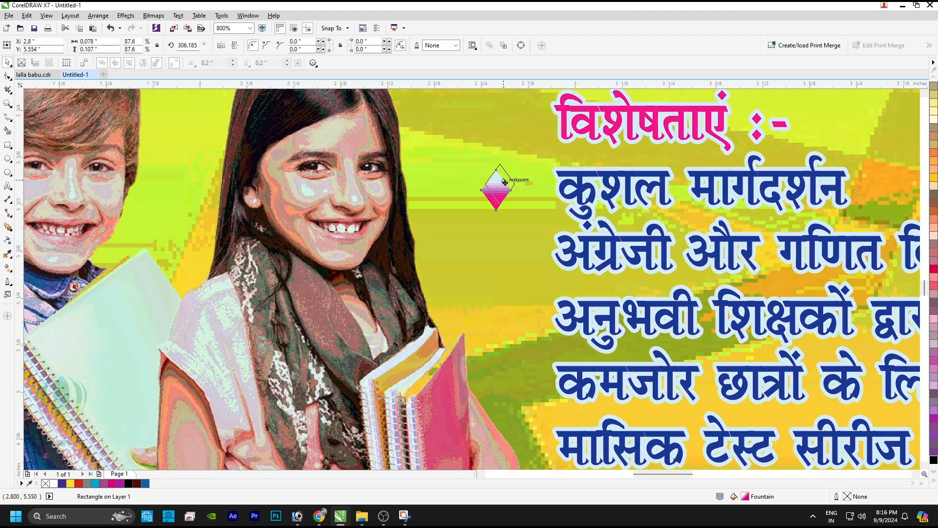
Step: Copy the diamond beside each of the five feature lines and space them evenly
drag(499, 185, 515, 248)
scroll(480, 217, down, 1)
key(ctrl+r)
key(ctrl+r)
key(ctrl+r)
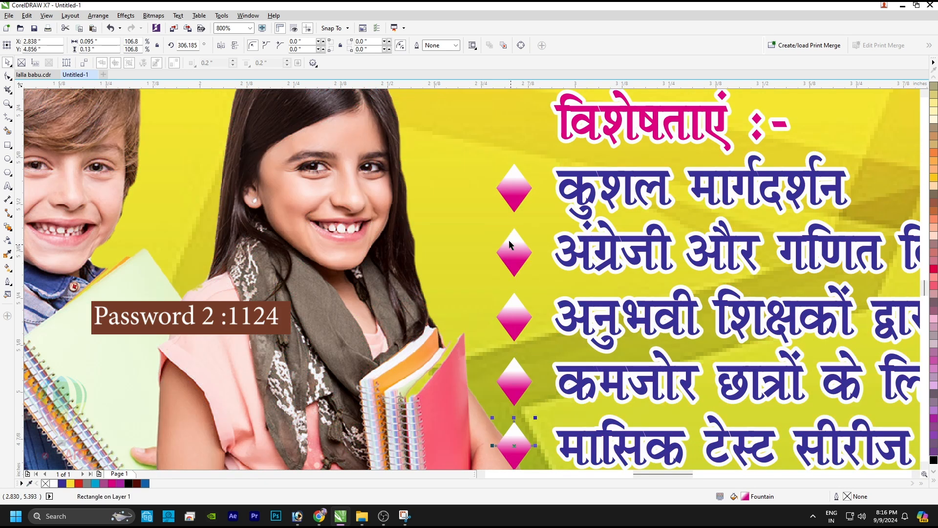
click(114, 154)
click(500, 199)
drag(130, 154, 511, 350)
drag(512, 350, 512, 326)
click(408, 442)
click(509, 301)
drag(458, 443, 518, 187)
key(shift+a)
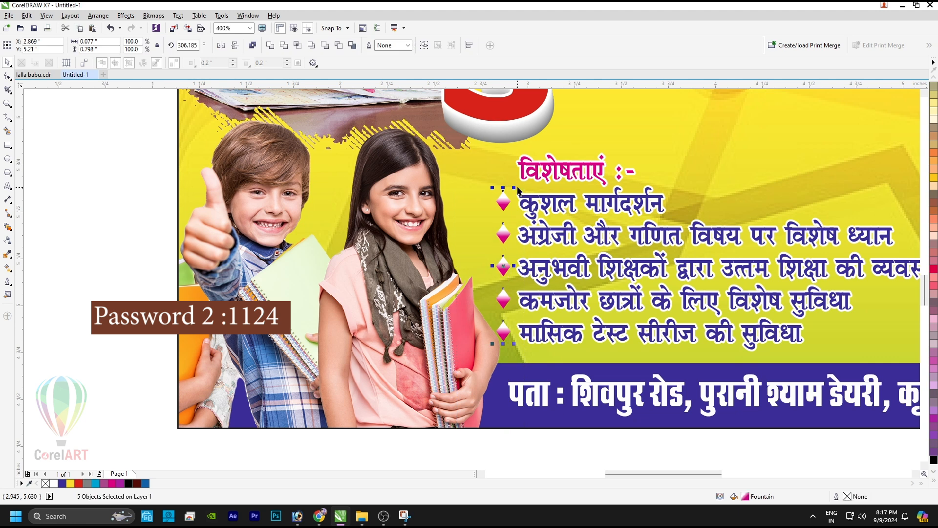
click(546, 212)
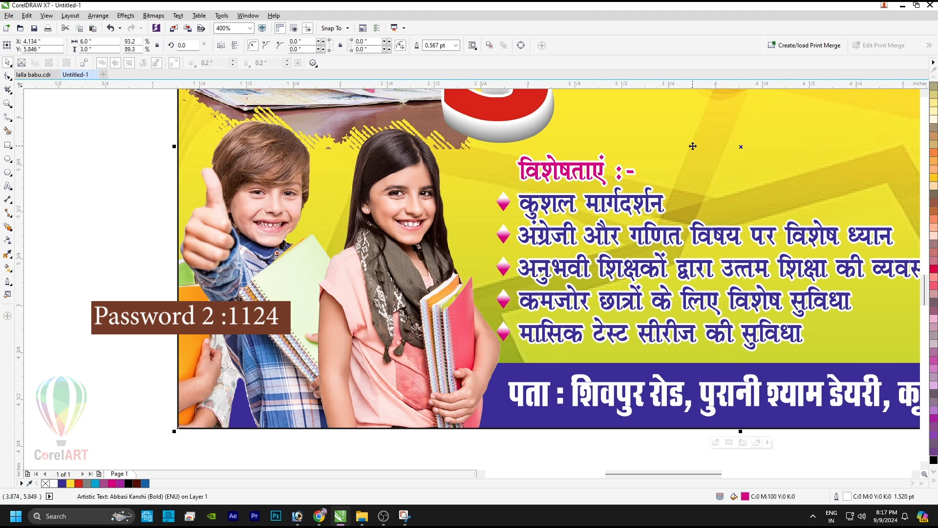
Step: Enlarge the reading-girl photo slightly and shift it right and down
key(shift+F2)
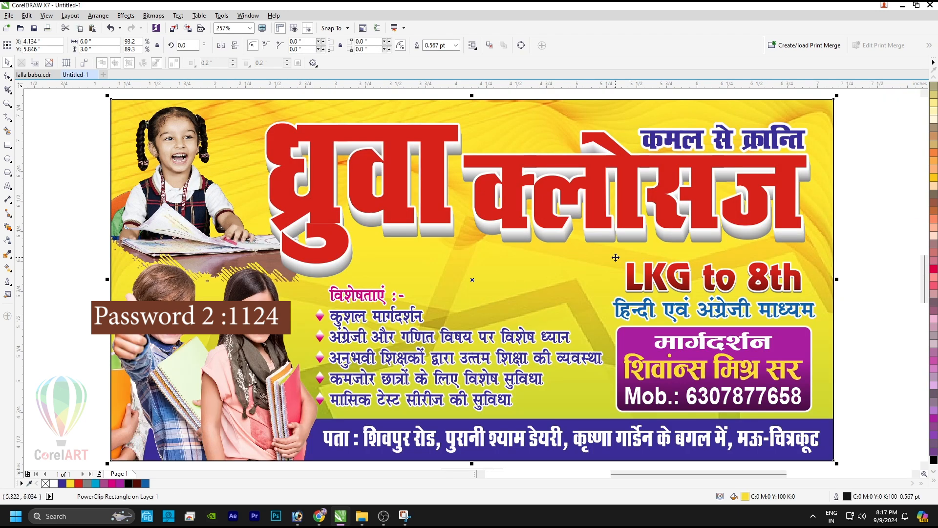
ctrl+click(206, 217)
drag(205, 217, 205, 220)
drag(303, 292, 310, 301)
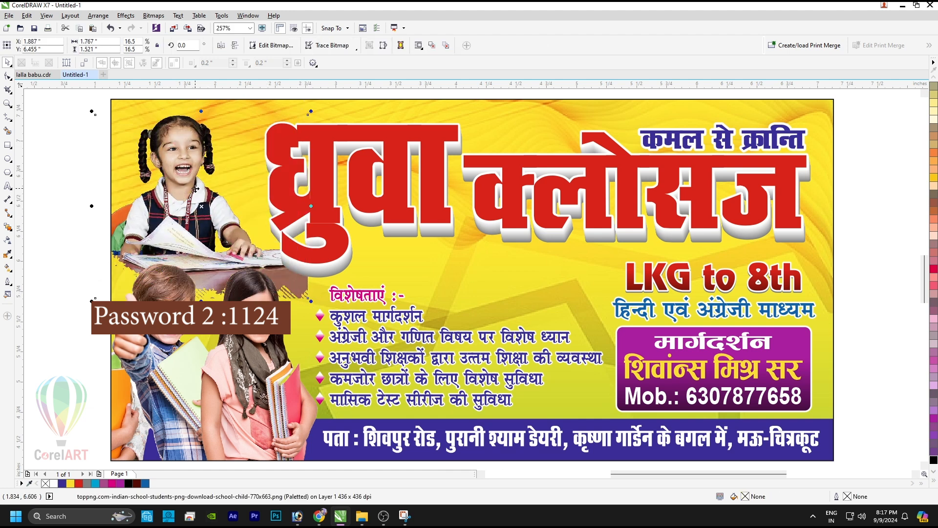
drag(310, 300, 302, 294)
drag(176, 172, 186, 172)
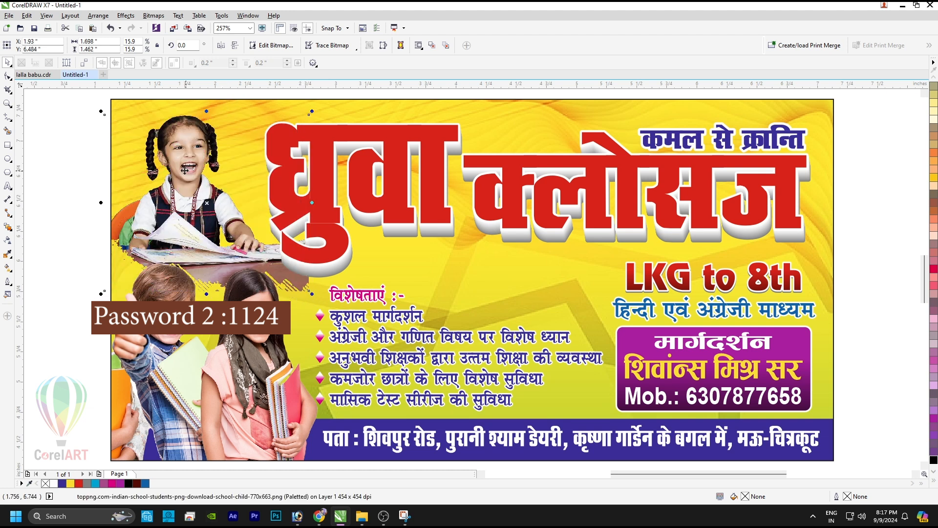
drag(312, 111, 319, 105)
drag(195, 152, 197, 155)
Step: Reshape the photo's lower edge by its outline nodes so it clears the other children
key(F10)
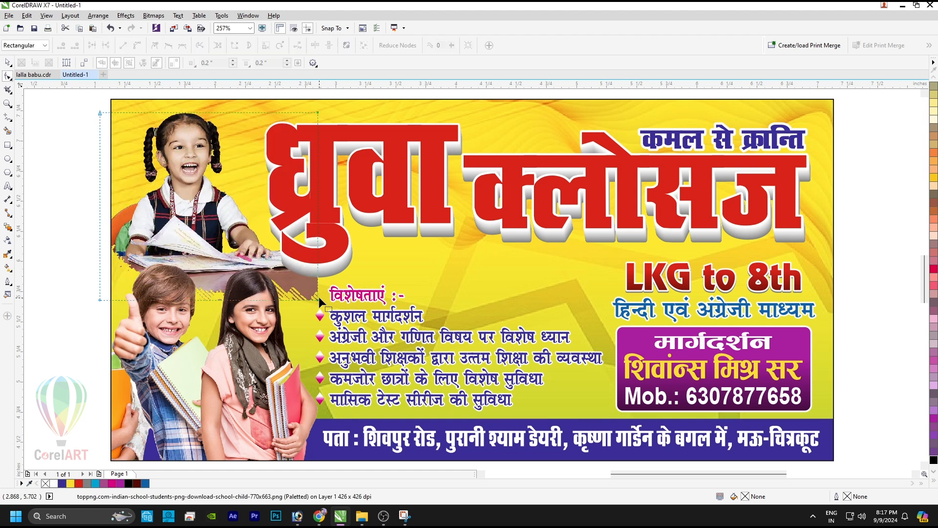
drag(318, 299, 263, 285)
drag(279, 249, 304, 275)
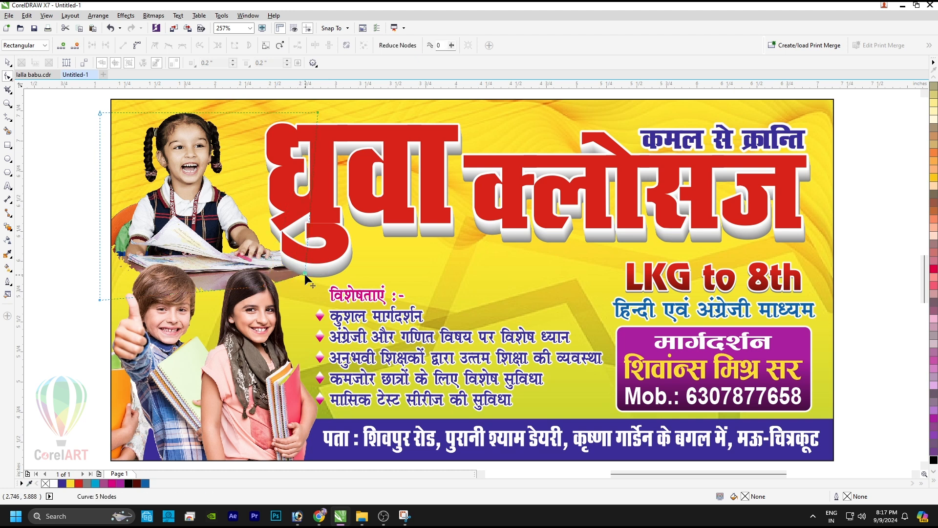
key(space)
click(41, 281)
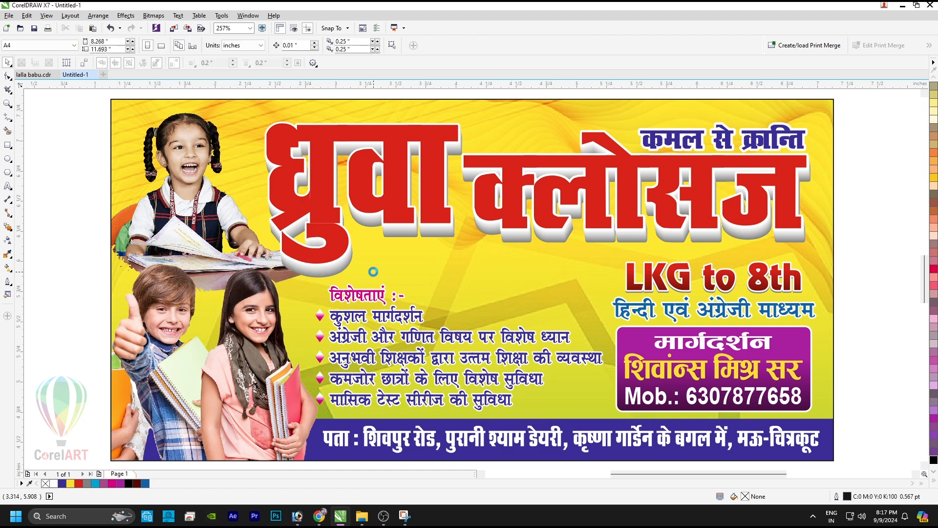
Step: Apply a vertical red-to-maroon linear fountain fill to क्लोसज inside the 3D title
click(530, 203)
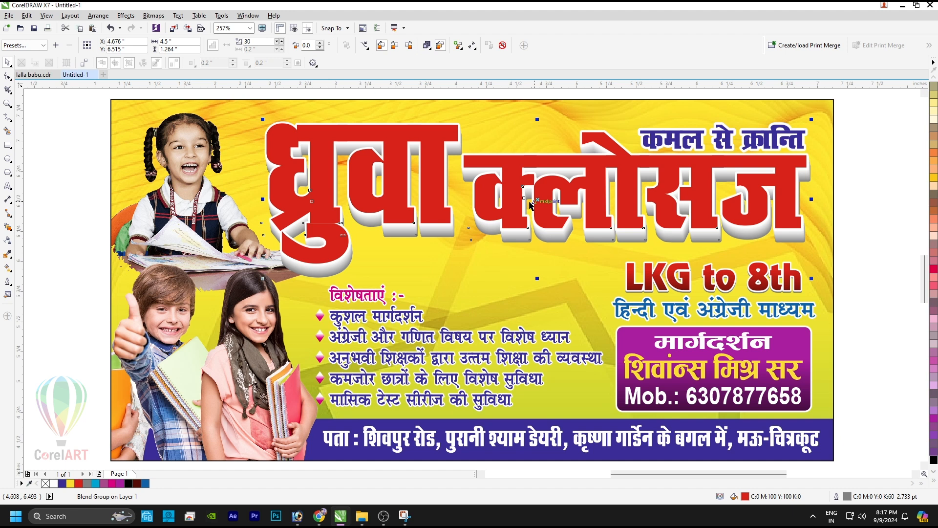
double_click(529, 202)
key(ctrl+a)
click(532, 181)
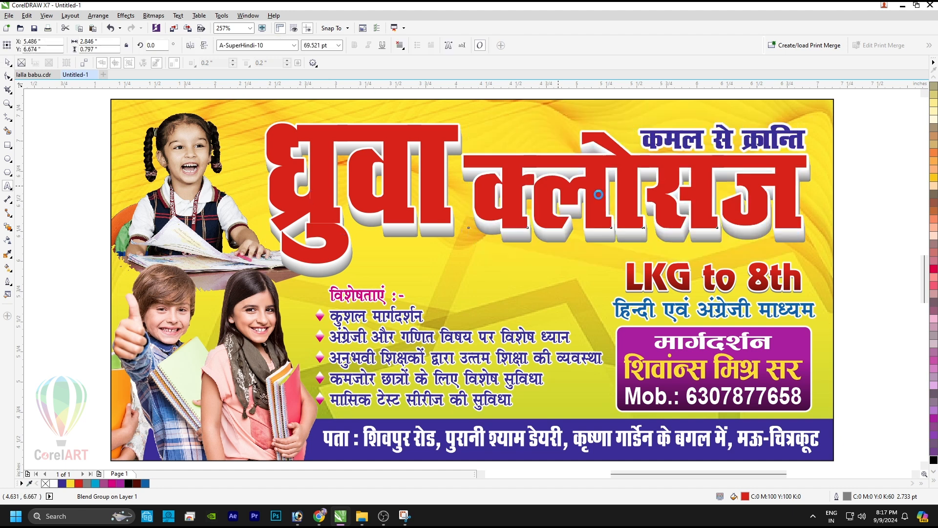
key(g)
drag(596, 185, 597, 229)
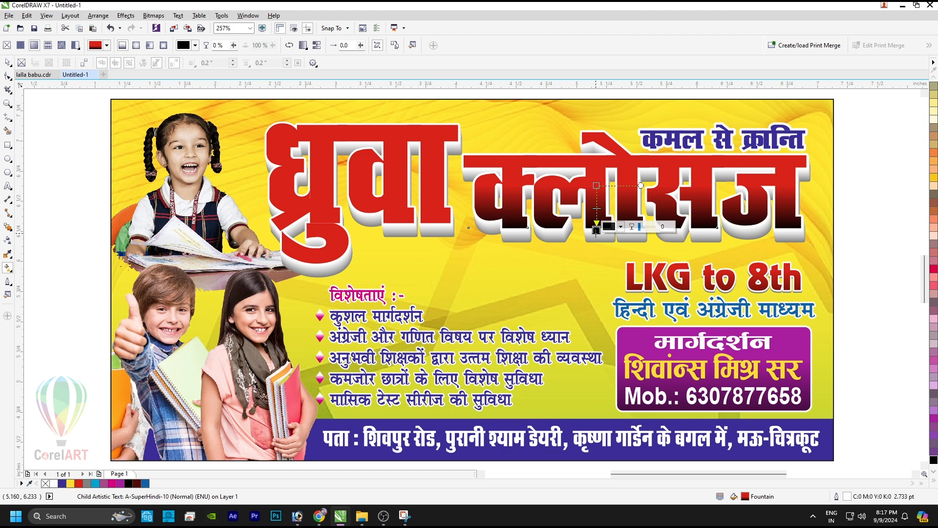
key(space)
click(435, 182)
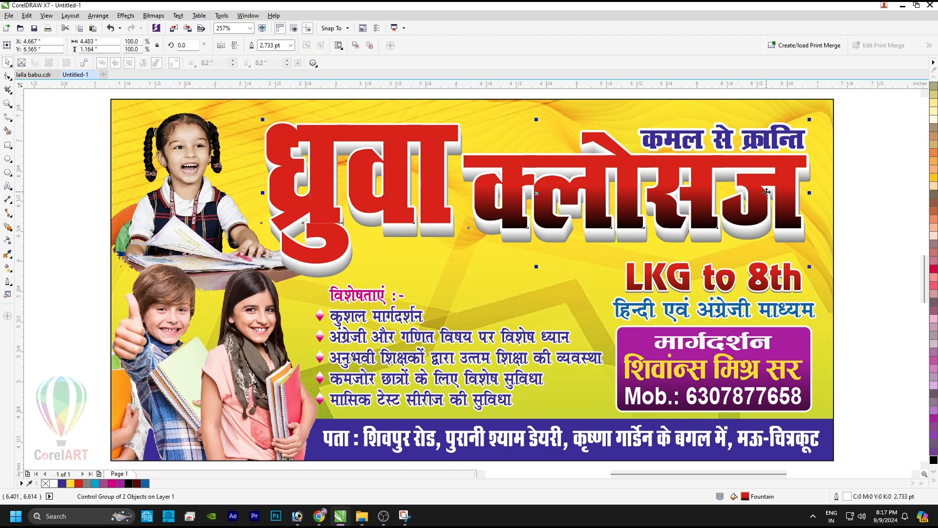
click(872, 219)
Step: Select the tagline कमल से क्रान्ति and apply the Abbasi 715 font
click(723, 131)
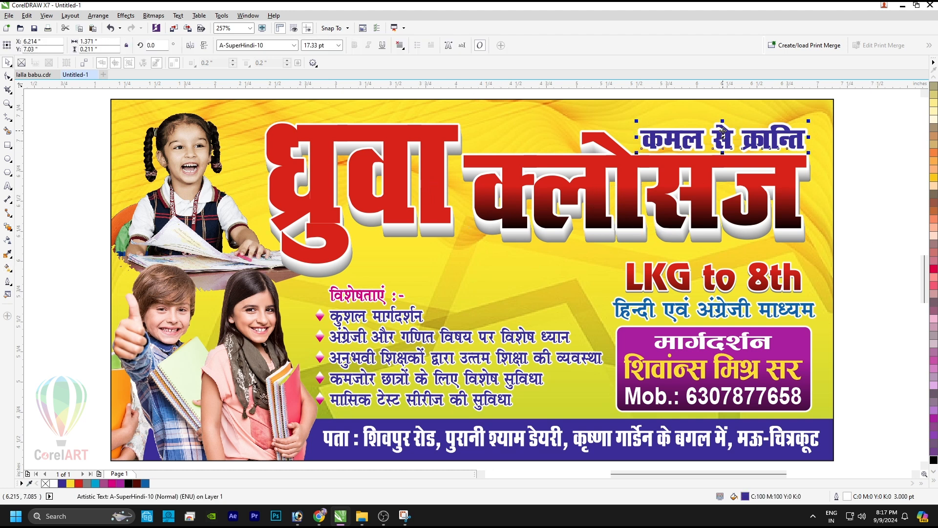
click(294, 46)
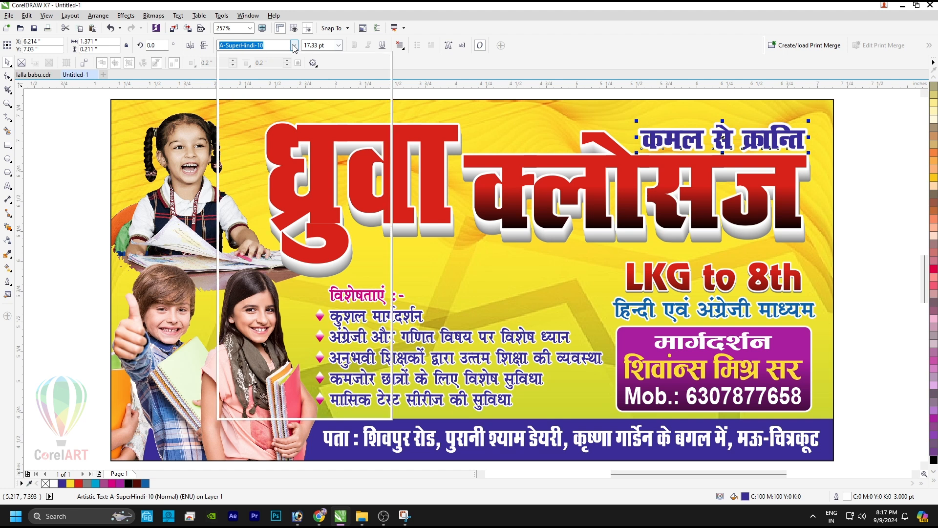
text(Abbasi 715)
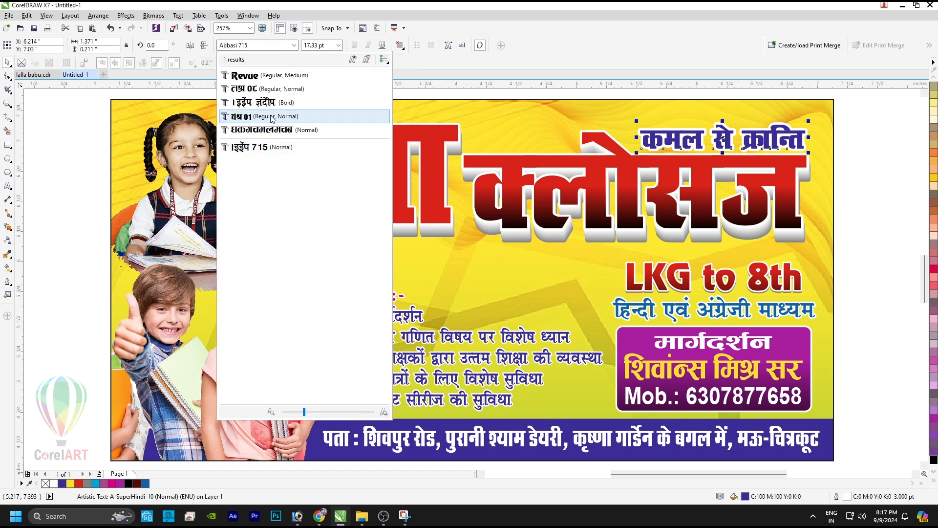
click(270, 152)
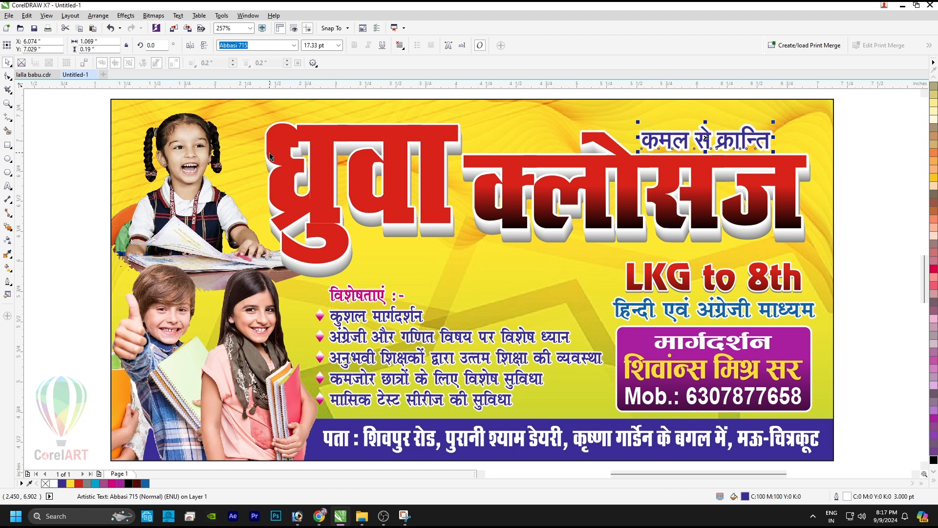
Step: Switch the tagline's font to Abbasi Chanakya New Bold
click(294, 45)
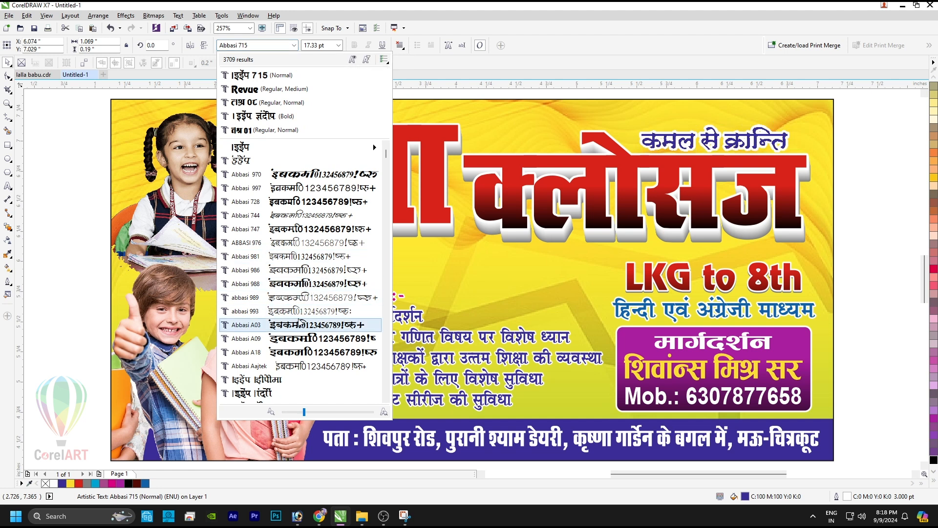
scroll(298, 322, down, 5)
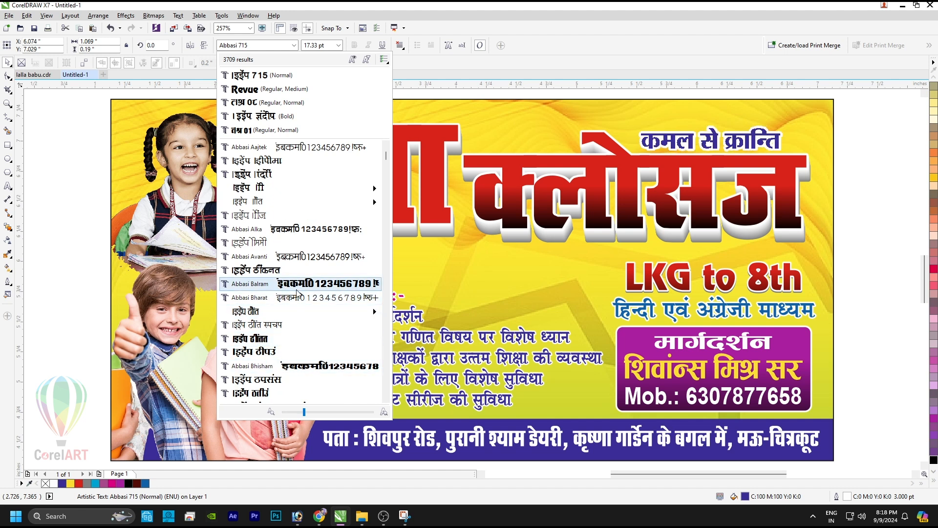
scroll(266, 342, down, 5)
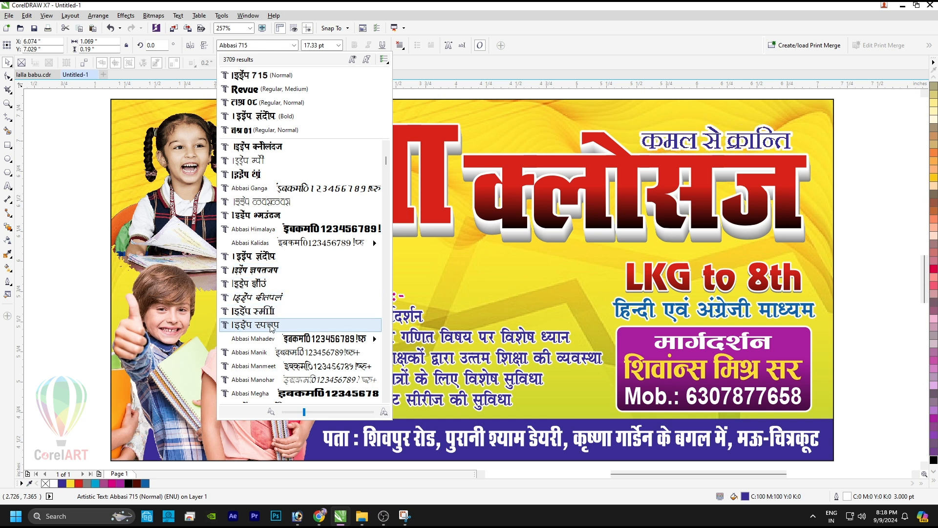
scroll(268, 161, up, 5)
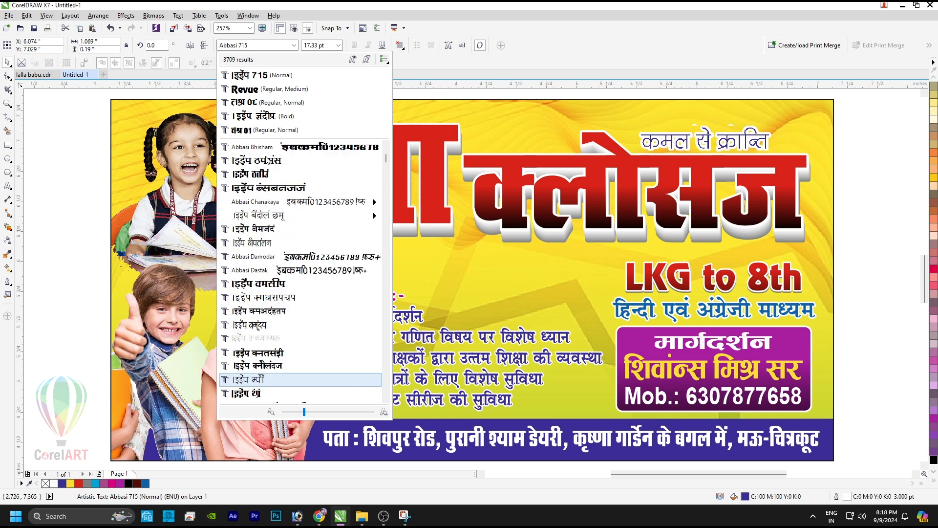
mouse_move(282, 219)
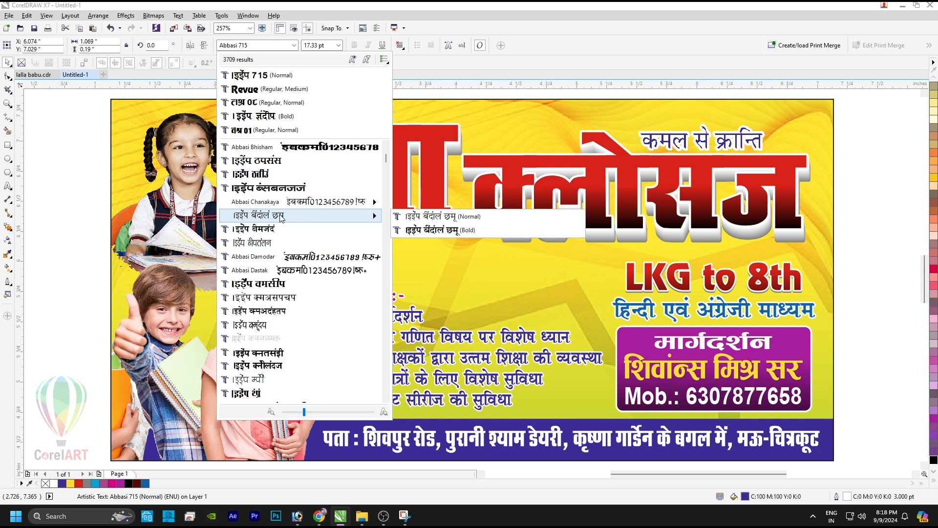
click(430, 230)
Step: Nudge the tagline up-left and set its outline width in the Outline Pen dialog
drag(758, 134, 748, 130)
key(F12)
click(379, 196)
key(Return)
Step: Move the tagline below the title and split it into stacked lines कमल से and क्रान्ति
drag(676, 143, 432, 266)
key(F8)
key(Delete)
right_click(511, 284)
key(F8)
key(ctrl+a)
text(क्रान्ति)
Step: Shrink both tagline lines together slightly
click(481, 261)
shift+click(528, 294)
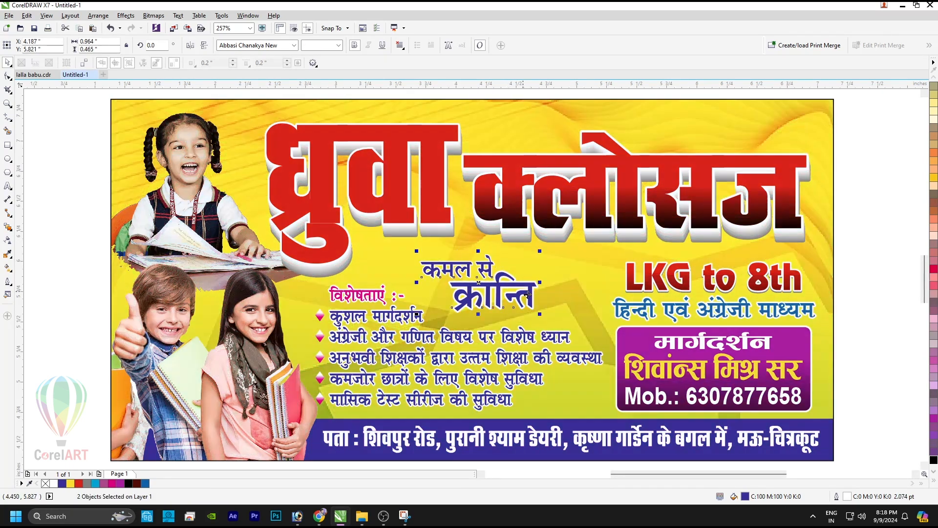
drag(541, 314, 538, 284)
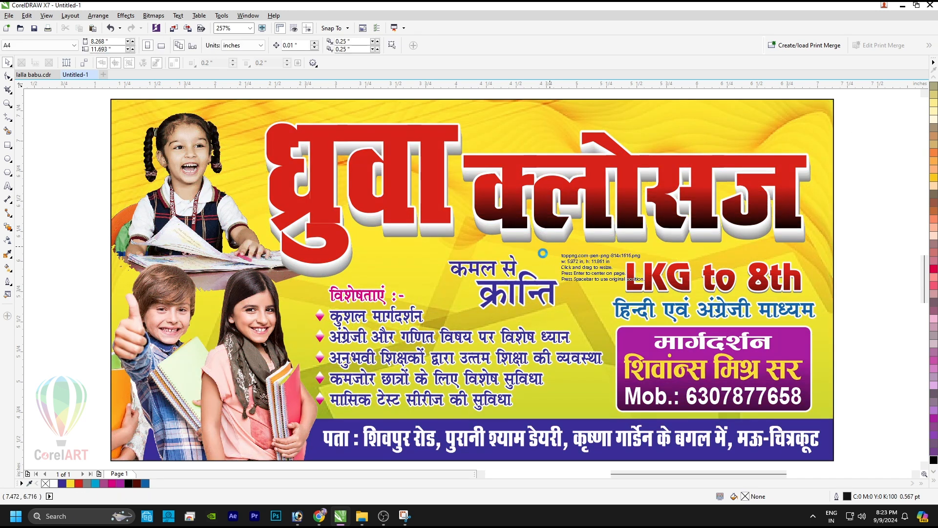
Step: Place the imported pen image beside क्रान्ति and group it with the tagline text
drag(542, 253, 577, 318)
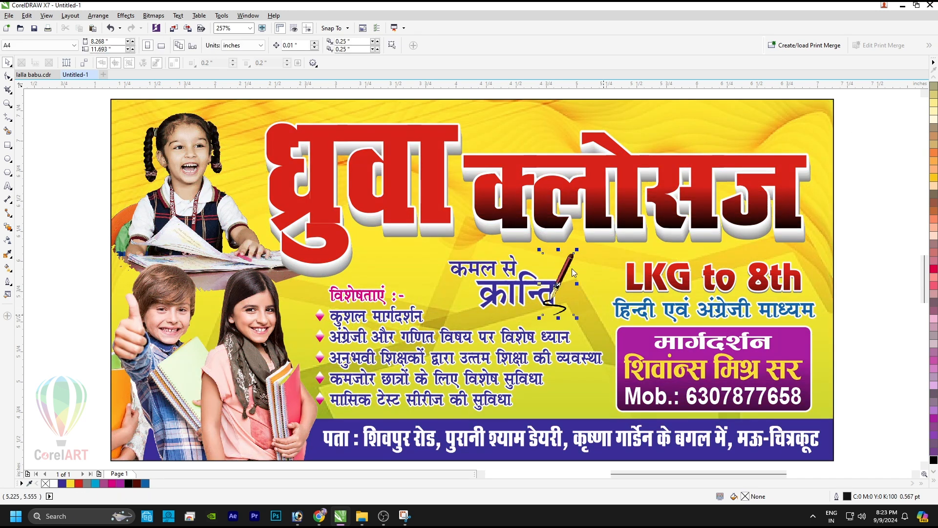
drag(570, 266, 581, 258)
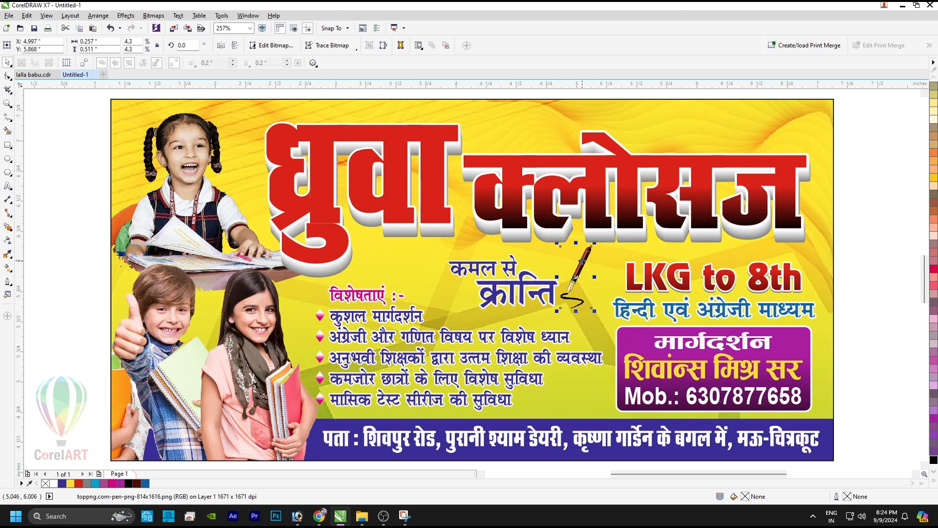
drag(881, 200, 444, 311)
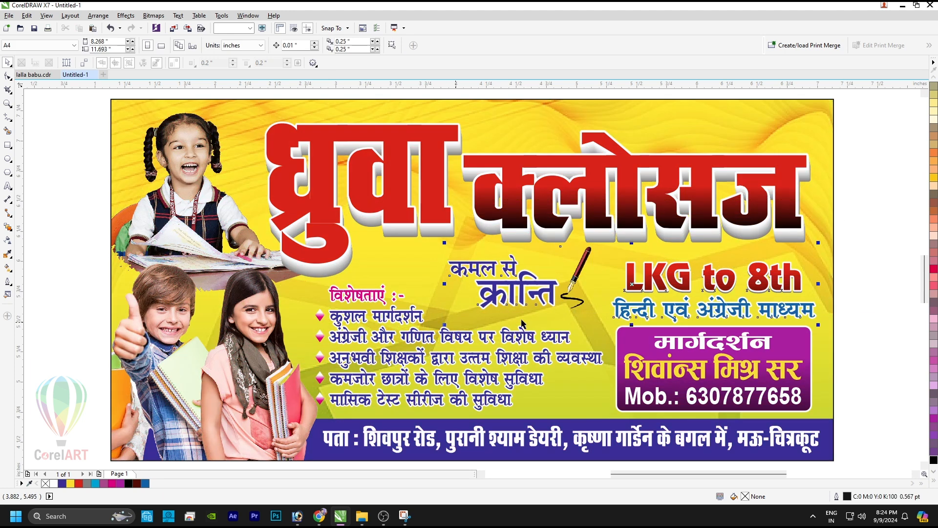
mouse_move(548, 284)
mouse_down()
mouse_move(860, 76)
mouse_move(546, 286)
mouse_up()
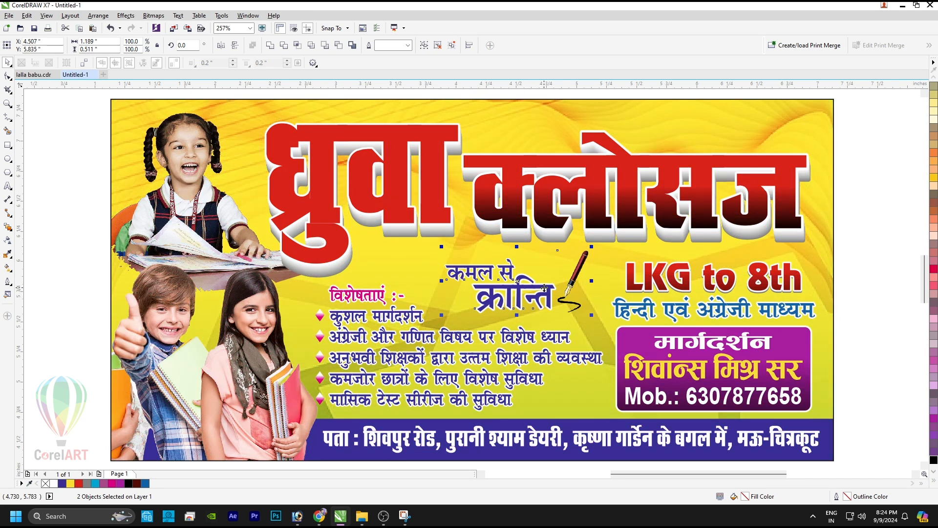
key(ctrl+g)
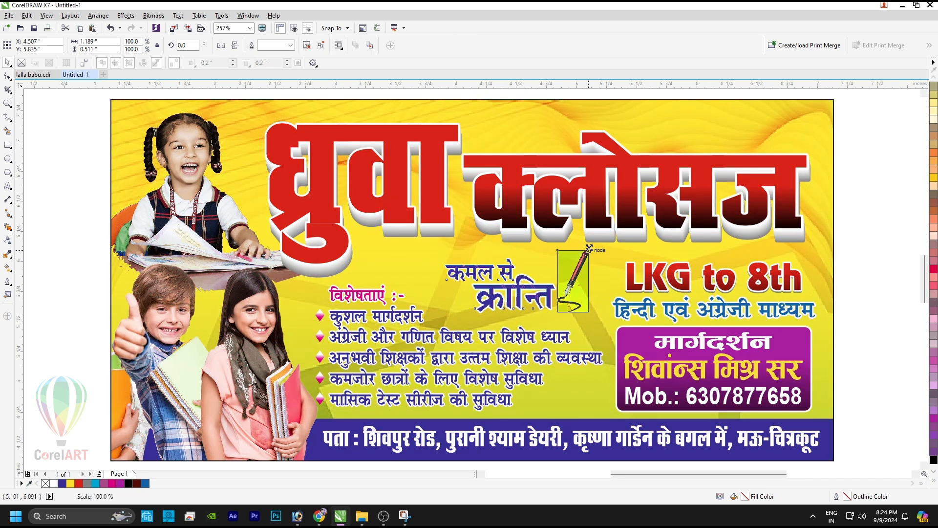
Step: Colour the word क्रान्ति red inside the tagline group
click(524, 316)
ctrl+click(516, 307)
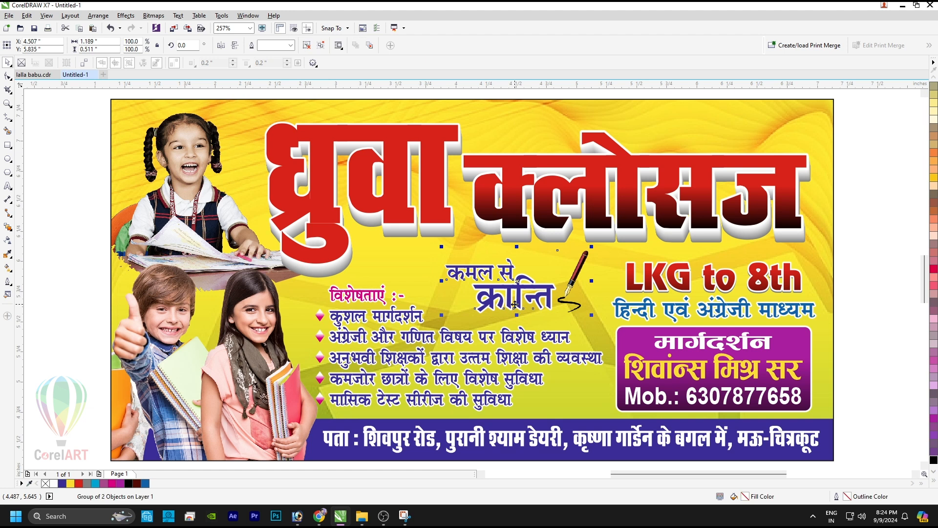
click(933, 269)
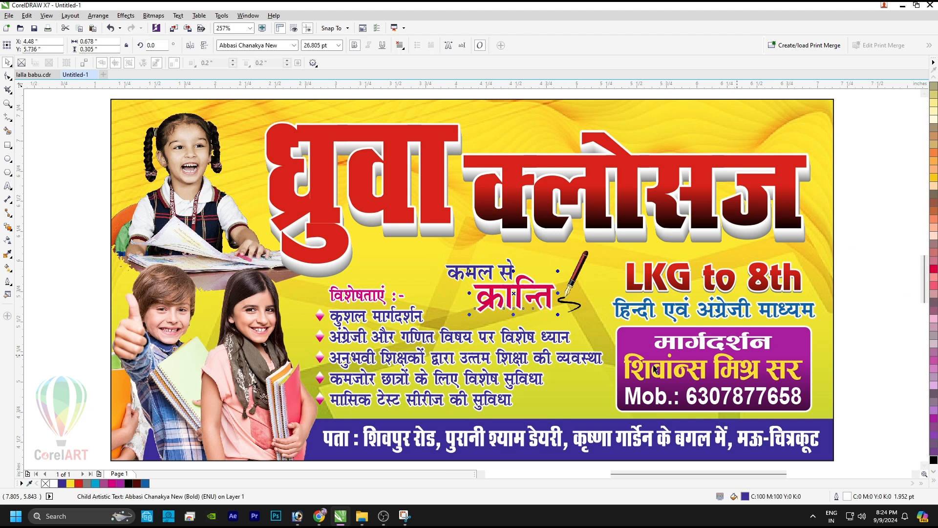
click(495, 267)
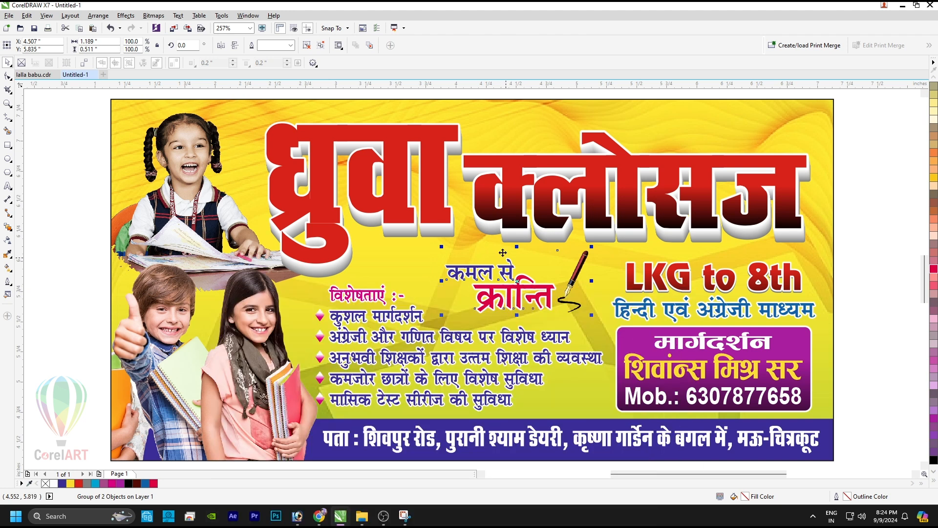
click(430, 189)
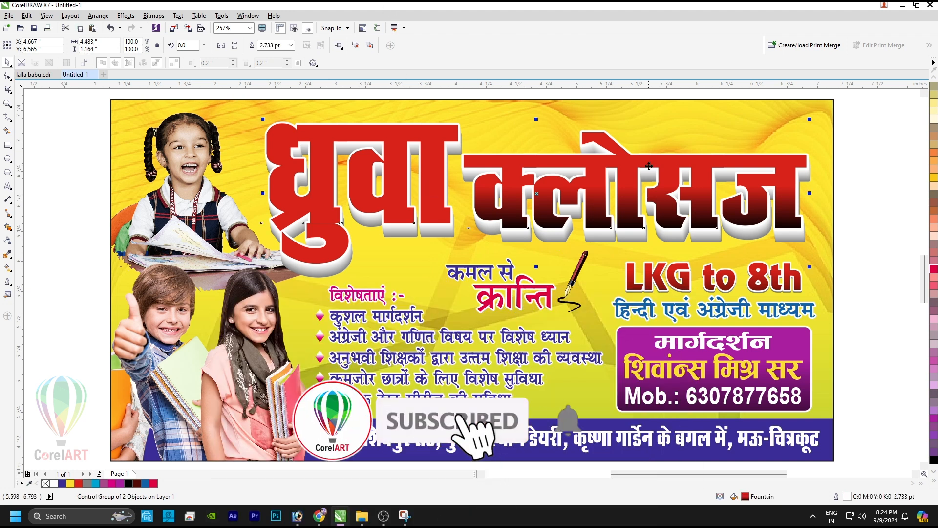
Step: Give the banner background a 1.2 pt dark blue border
click(878, 165)
click(825, 175)
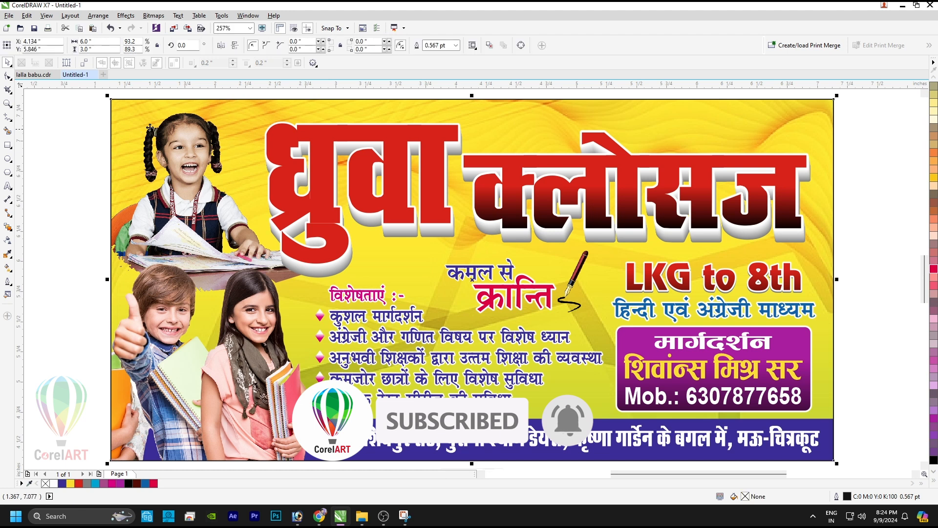
drag(447, 46, 372, 46)
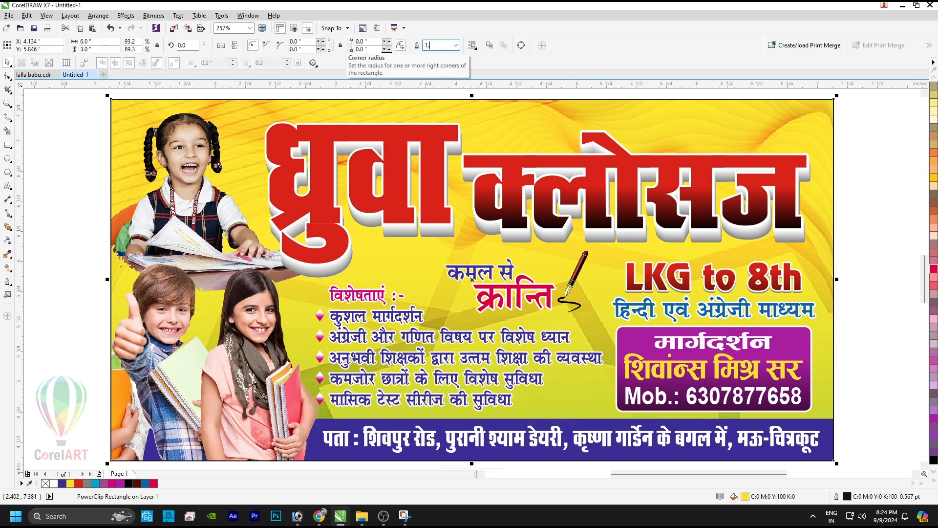
text(1.2)
key(Return)
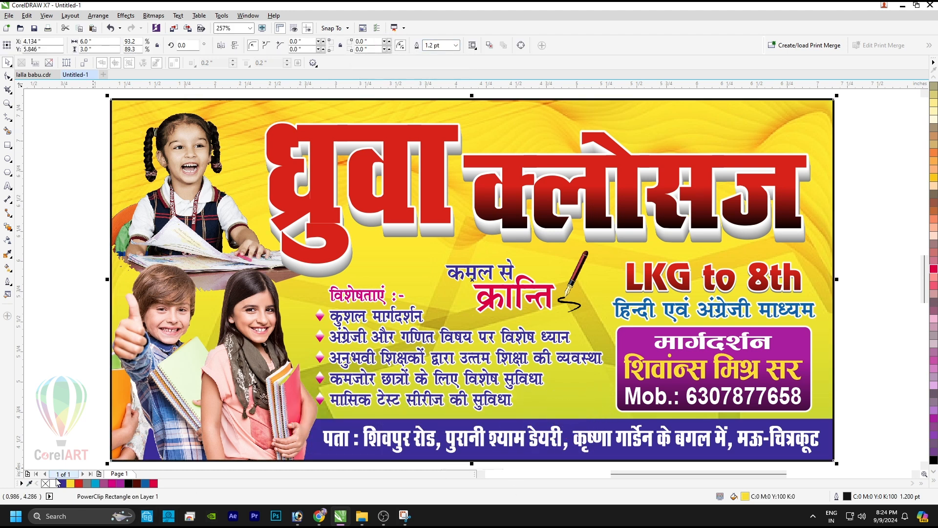
right_click(78, 483)
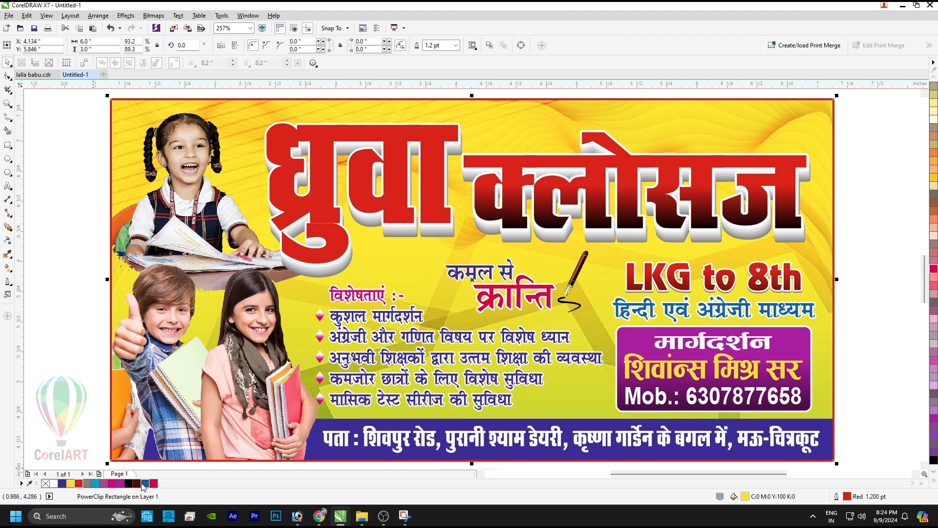
Step: Nudge the three-children photo inside the background slightly upward
click(70, 252)
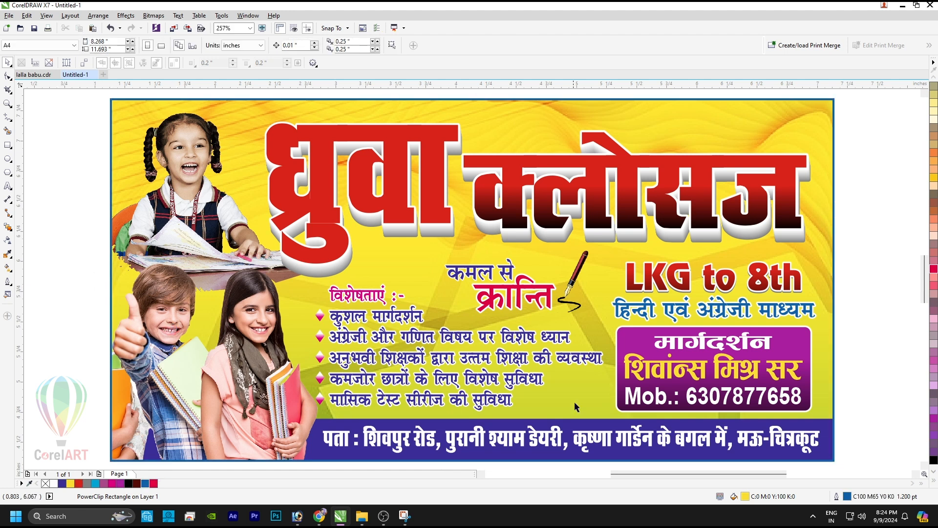
click(672, 457)
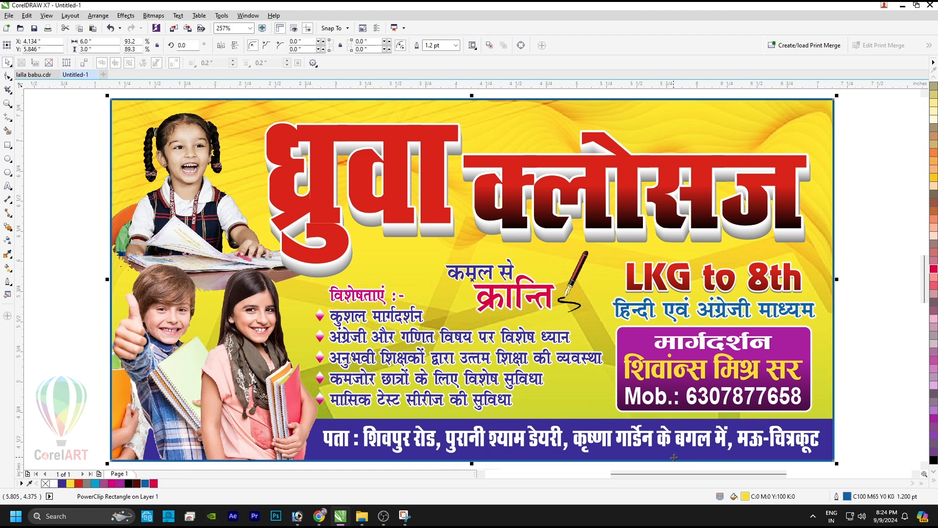
click(445, 341)
click(72, 330)
click(235, 366)
alt+click(234, 366)
drag(235, 365, 232, 364)
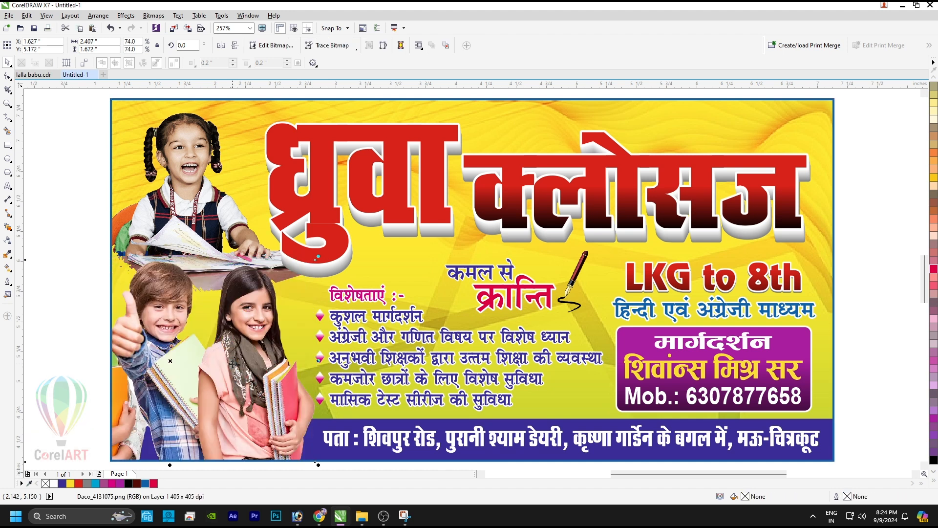
click(57, 210)
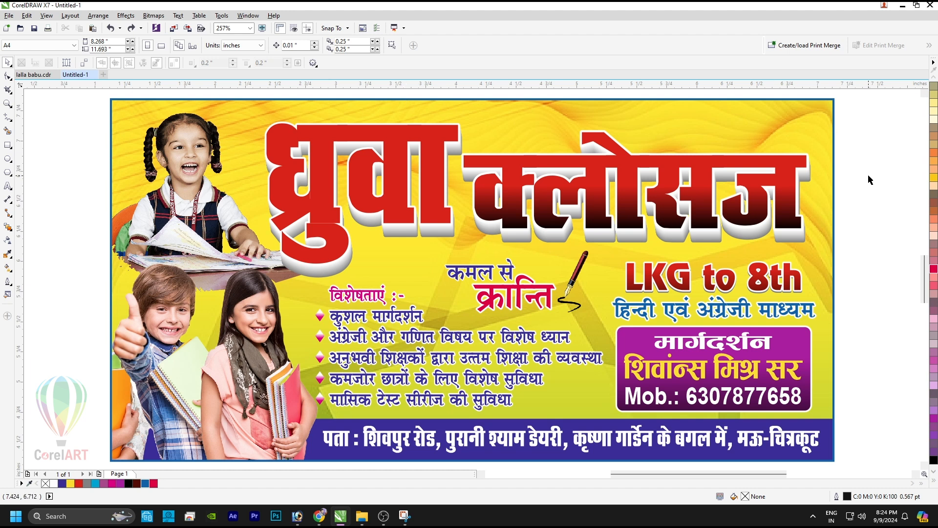
Step: Stretch the LKG to 8th block slightly taller by its top handle
click(717, 273)
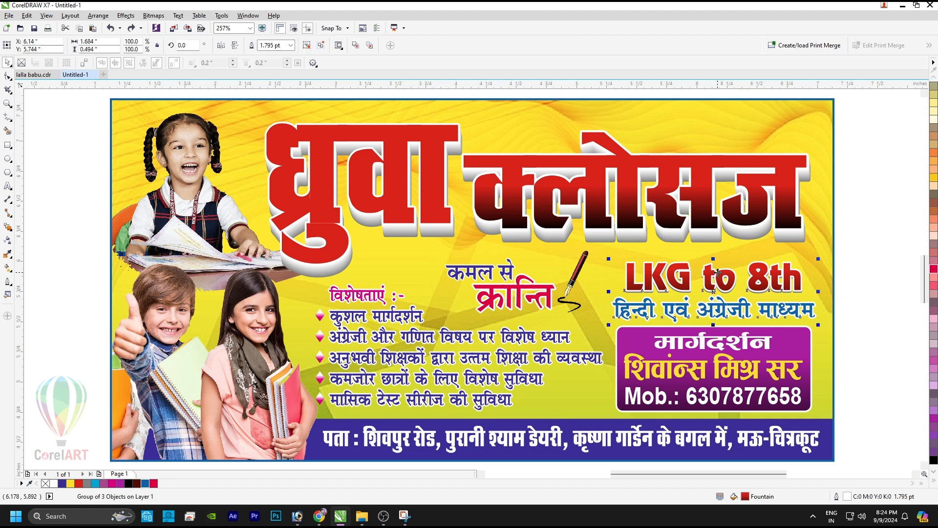
drag(712, 257, 712, 251)
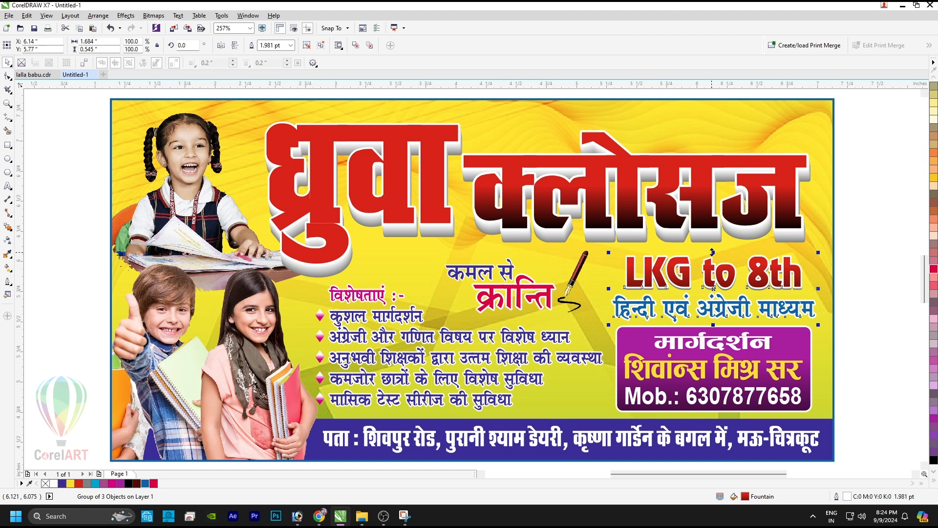
key(ctrl+z)
key(ctrl+shift+z)
drag(887, 235, 575, 419)
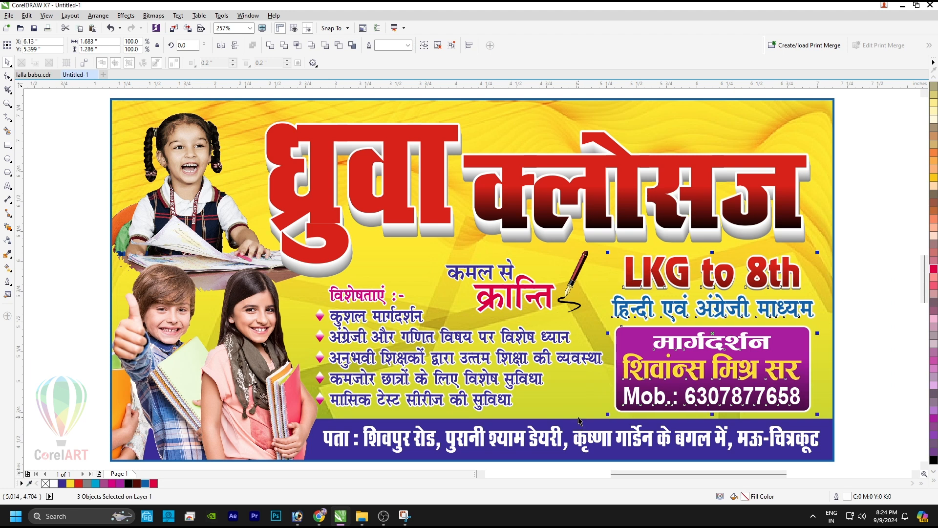
click(863, 315)
Step: Give the blue address strip a 1 pt white outline
ctrl+click(829, 436)
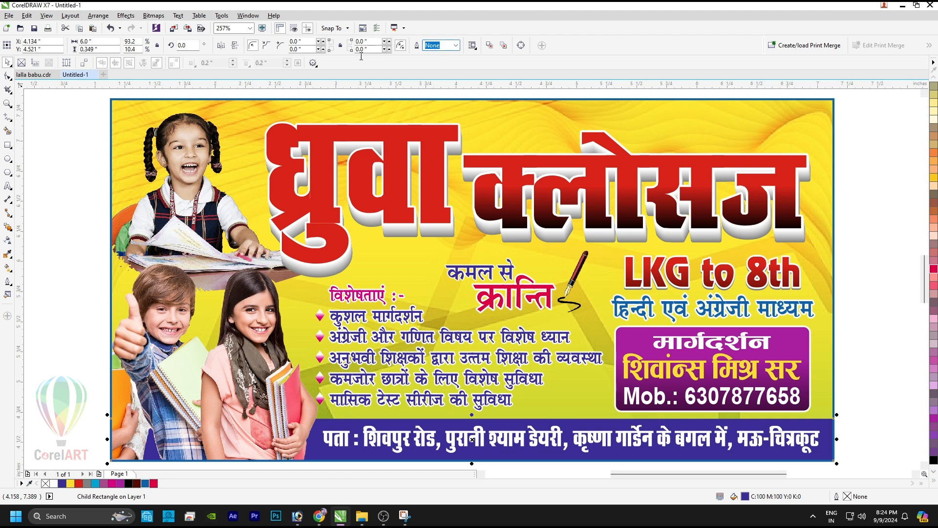
text(1)
key(Return)
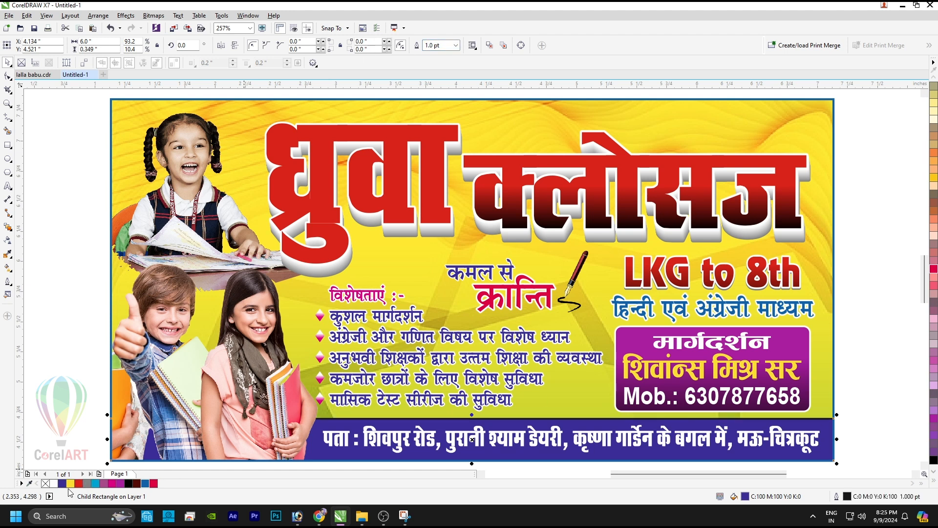
right_click(55, 484)
click(83, 354)
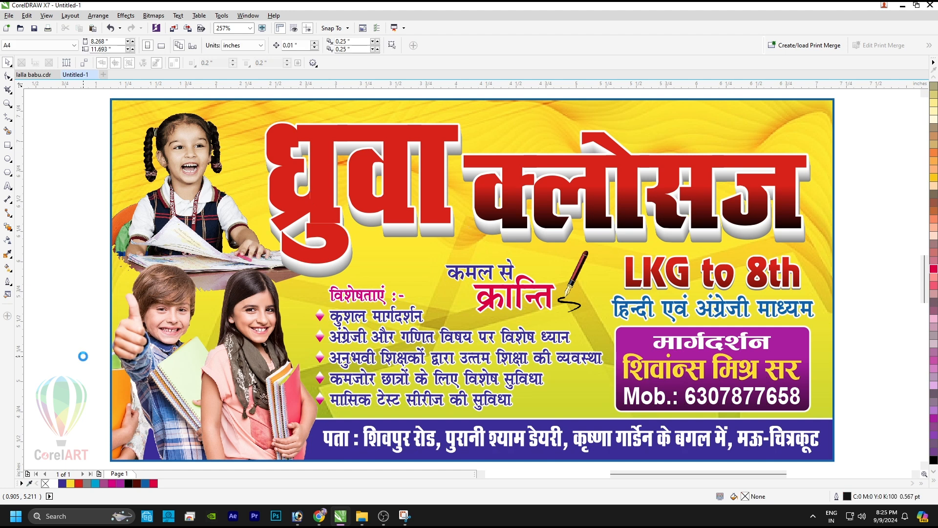
Step: Preview the finished banner full screen with F9 and screenshot the whole banner
key(F9)
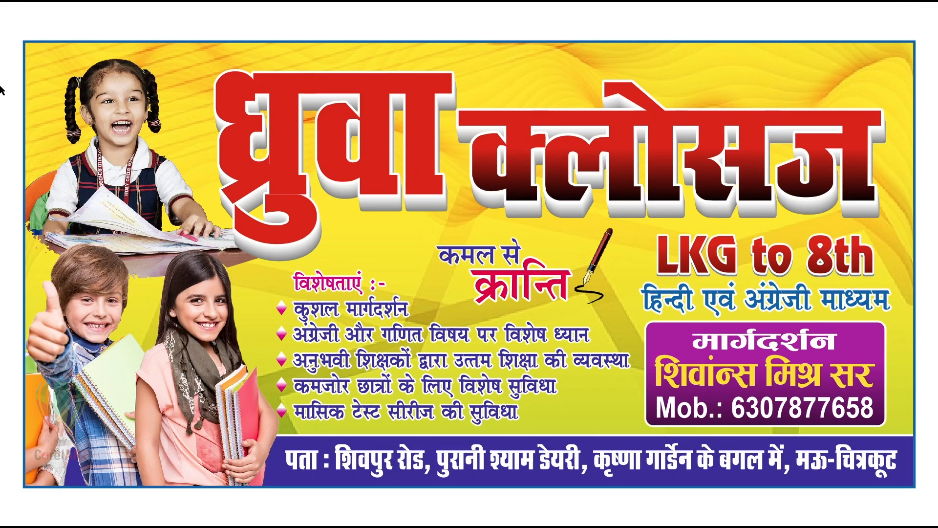
key(super+shift+s)
drag(22, 38, 918, 492)
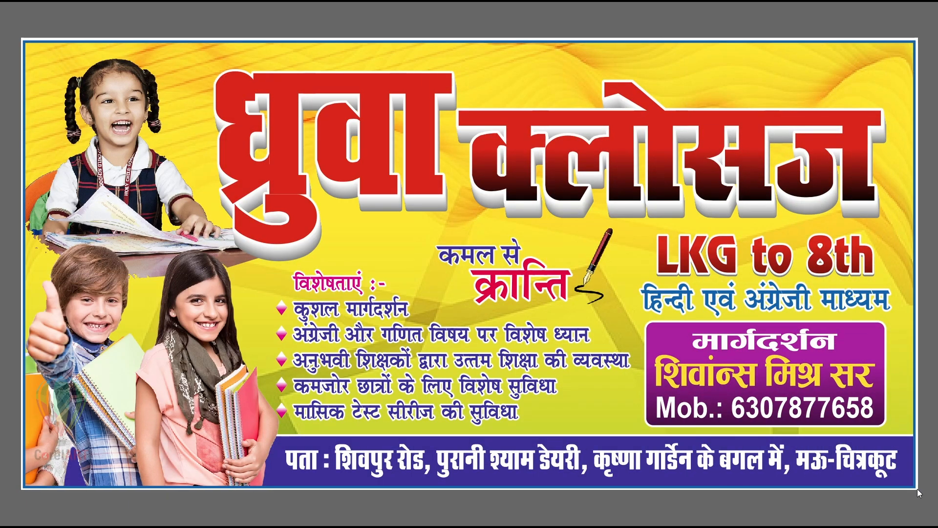